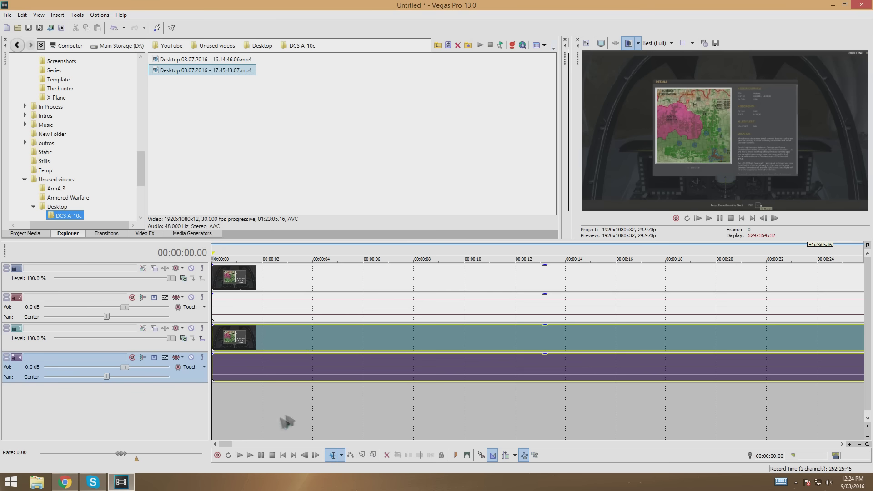
- Inspect the two gameplay clips across their full length and park the cursor on the upper clip at about 00:20:00
{"action": "left_click", "coordinate": [693, 400]}
{"action": "scroll", "coordinate": [692, 399], "scroll_direction": "down", "scroll_amount": 10}
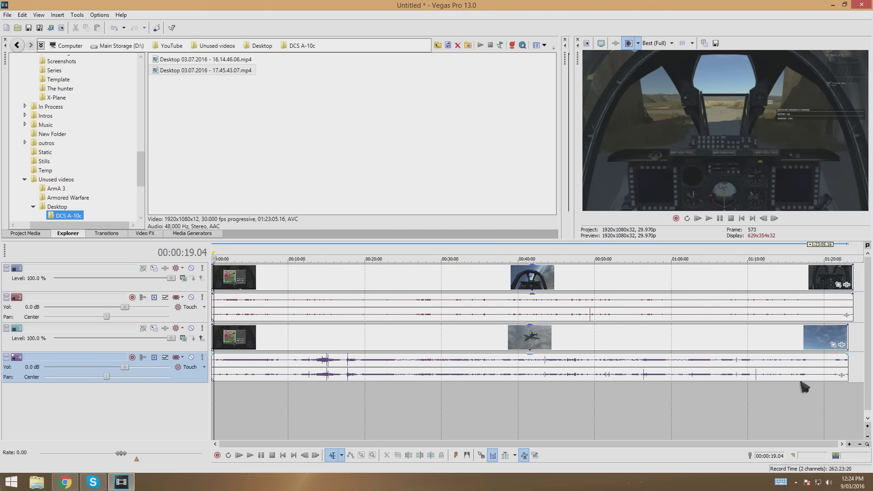
{"action": "left_click", "coordinate": [850, 275]}
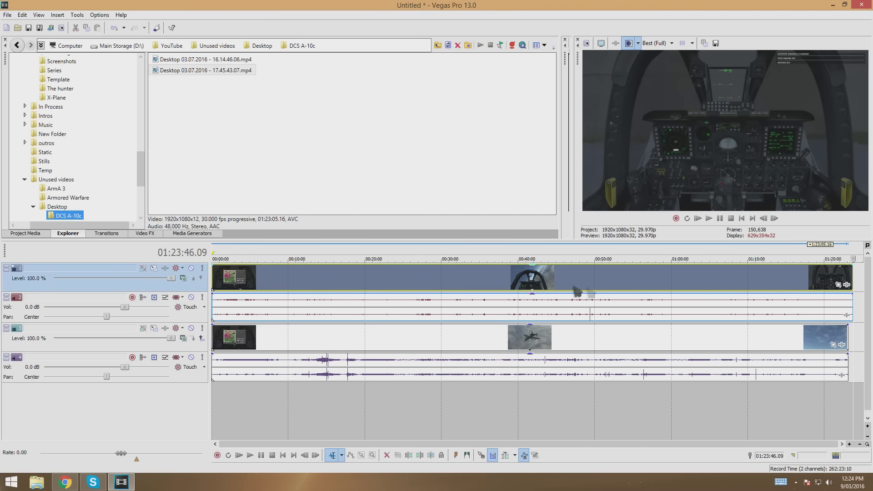
{"action": "left_click", "coordinate": [747, 271]}
{"action": "left_click", "coordinate": [606, 282]}
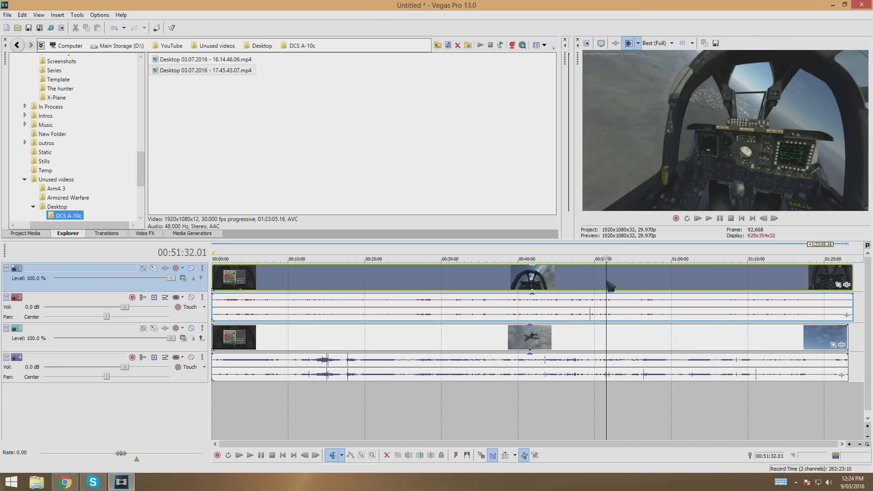
{"action": "left_click", "coordinate": [449, 275]}
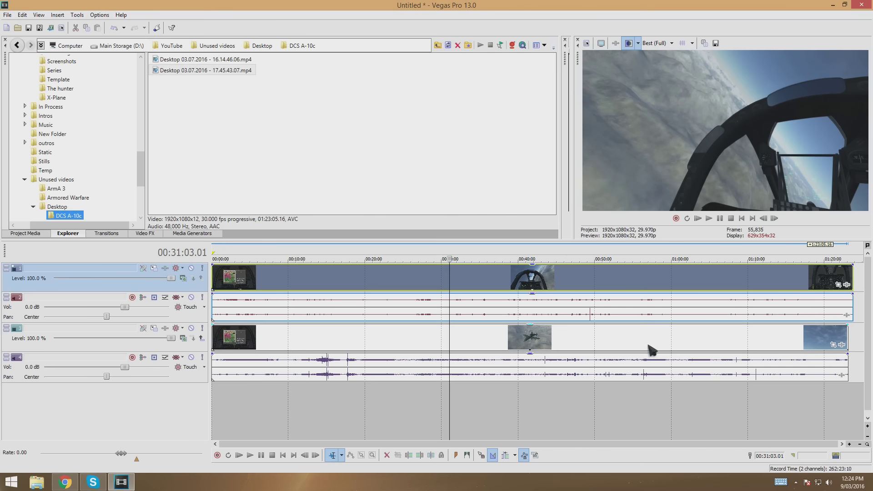
{"action": "left_click", "coordinate": [365, 273]}
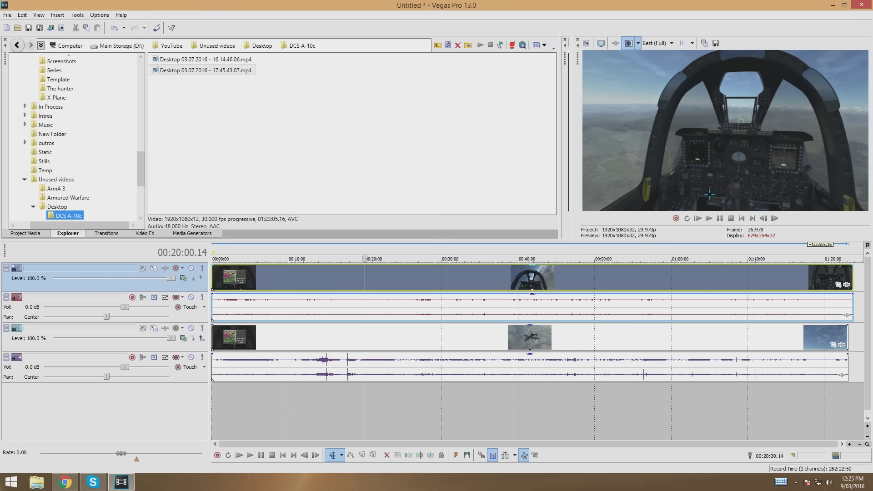
- Compare both video tracks by playing from about 00:20:00 with the upper one shown and muted, unmute it, and check both clips' ends
{"action": "left_click", "coordinate": [709, 219]}
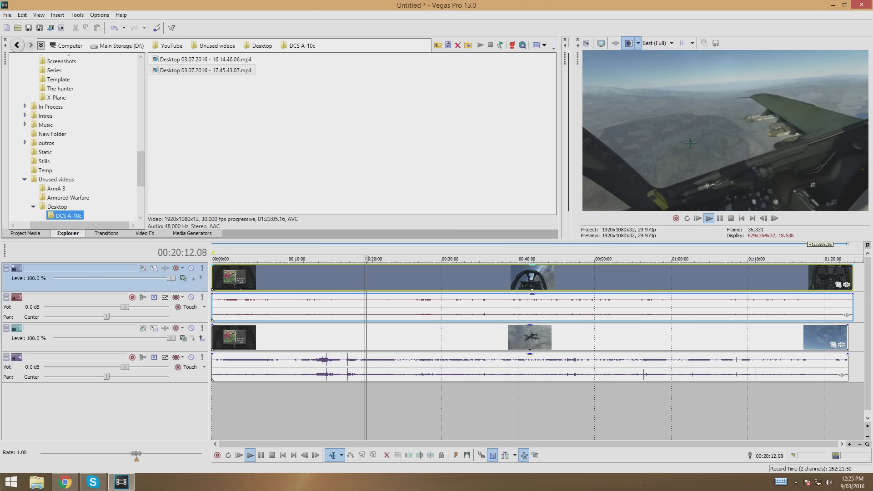
{"action": "left_click", "coordinate": [719, 218]}
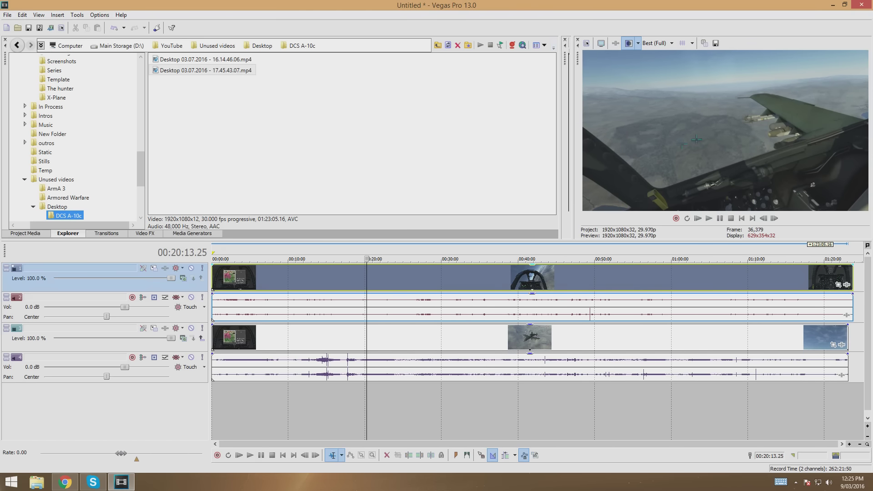
{"action": "left_click", "coordinate": [191, 268]}
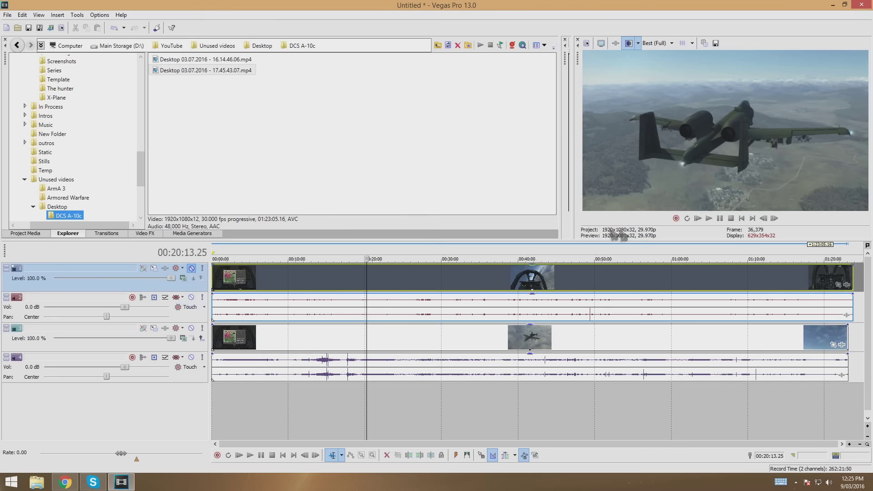
{"action": "left_click", "coordinate": [708, 218]}
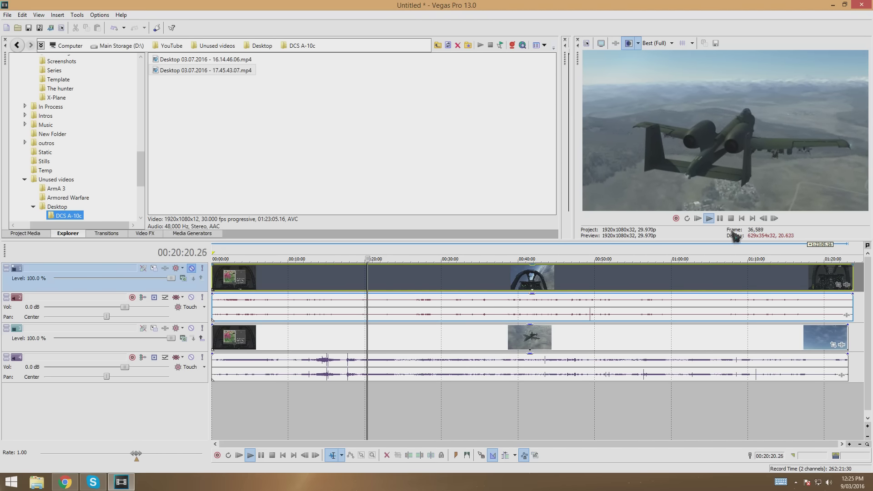
{"action": "left_click", "coordinate": [720, 218]}
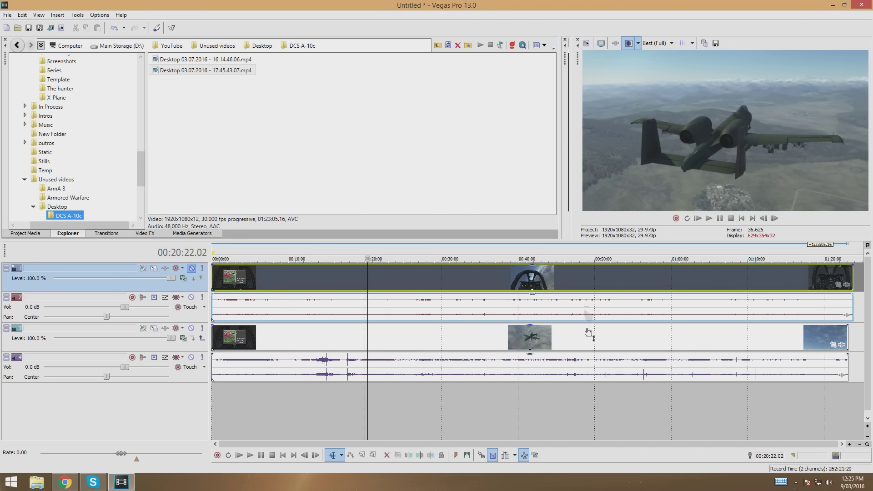
{"action": "left_click", "coordinate": [192, 269]}
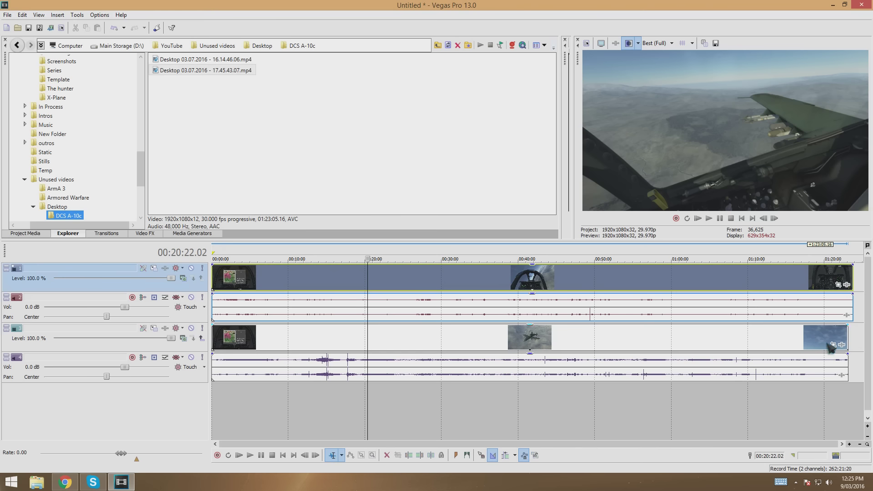
{"action": "left_click", "coordinate": [846, 334]}
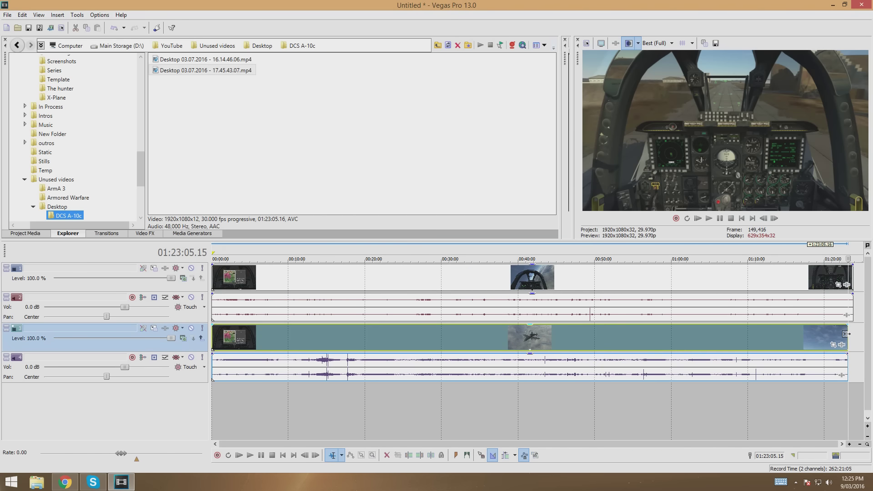
{"action": "left_click", "coordinate": [841, 280]}
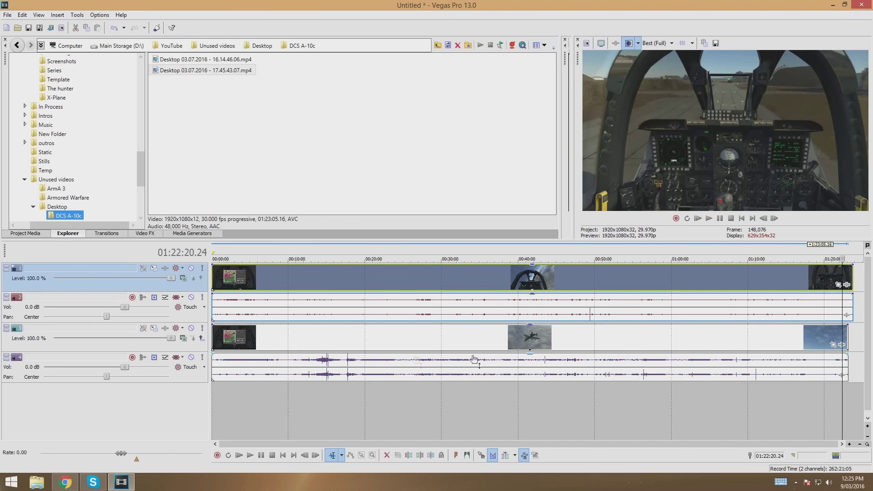
- Split the upper clip at 00:00:04.05, just before the cockpit view brightens, and delete the portion before the cut
{"action": "key", "text": "ctrl+Home"}
{"action": "scroll", "coordinate": [273, 327], "scroll_direction": "up", "scroll_amount": 10}
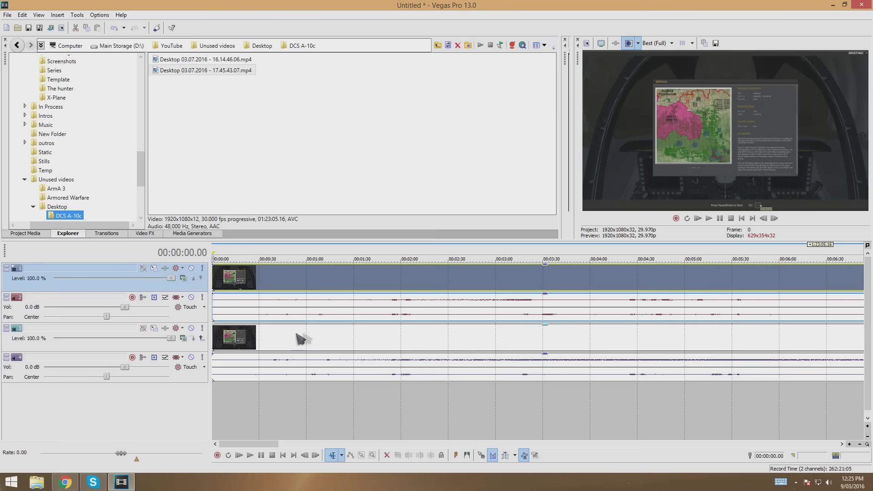
{"action": "scroll", "coordinate": [346, 323], "scroll_direction": "down", "scroll_amount": 3}
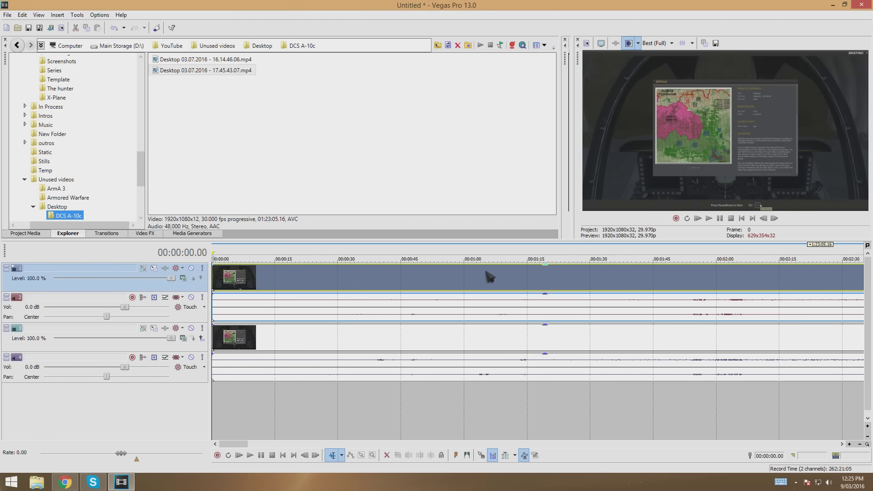
{"action": "left_click", "coordinate": [709, 218]}
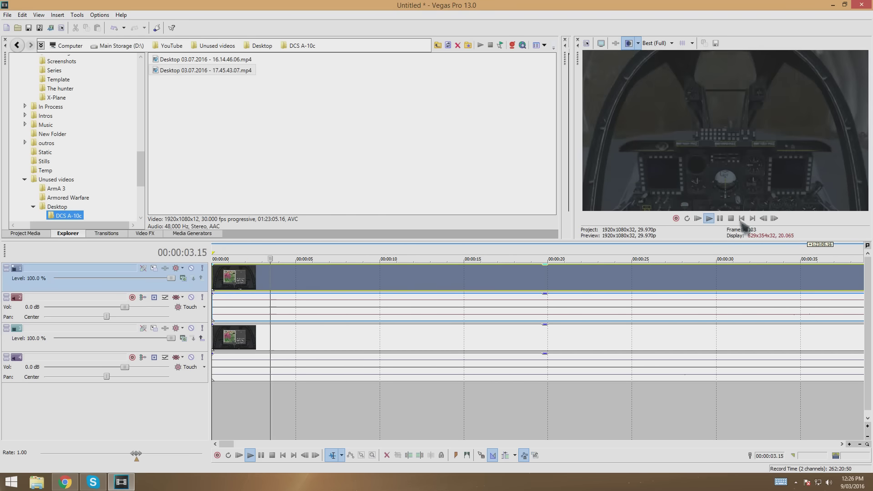
{"action": "left_click", "coordinate": [721, 218]}
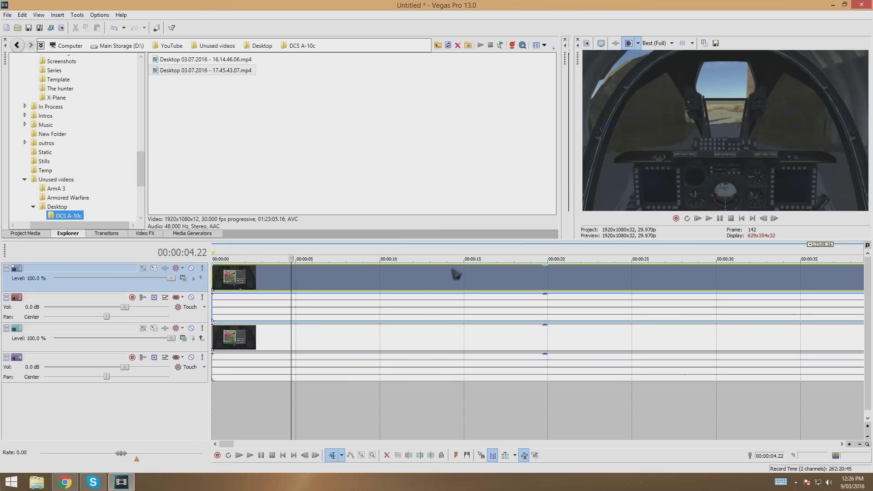
{"action": "scroll", "coordinate": [454, 273], "scroll_direction": "up", "scroll_amount": 5}
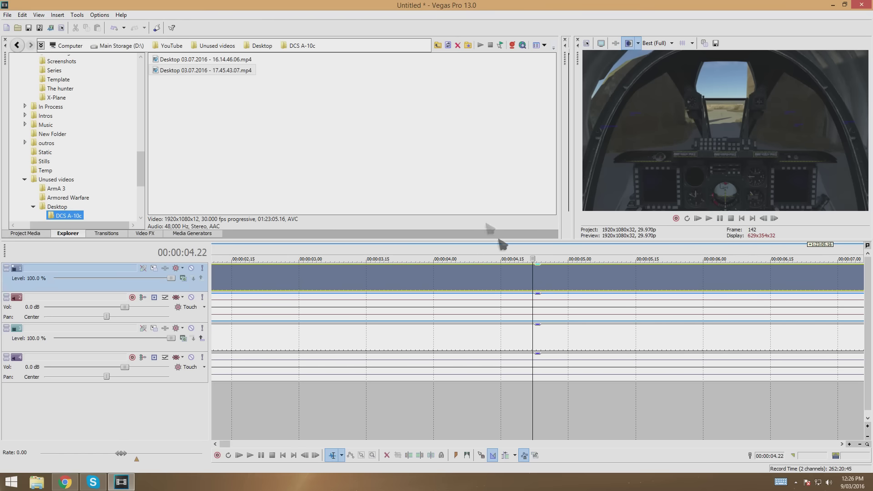
{"action": "left_click_drag", "start_coordinate": [527, 258], "coordinate": [456, 258]}
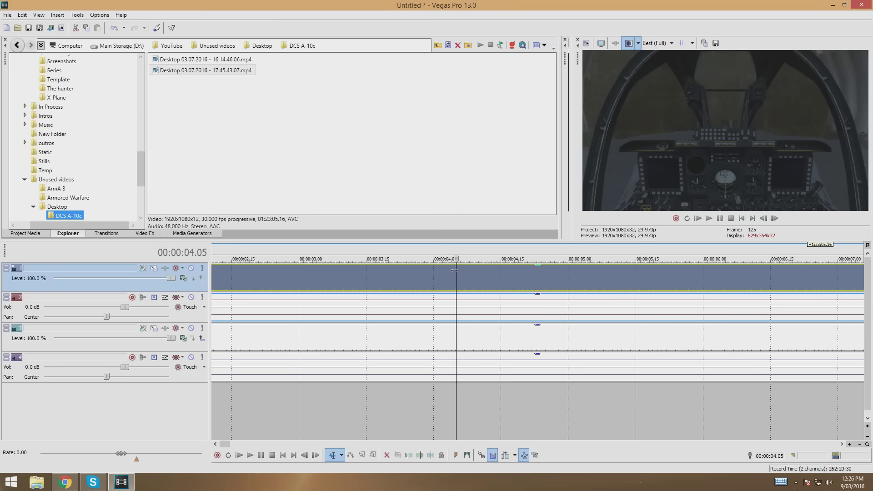
{"action": "right_click", "coordinate": [458, 268]}
{"action": "left_click", "coordinate": [476, 319]}
{"action": "left_click", "coordinate": [415, 278]}
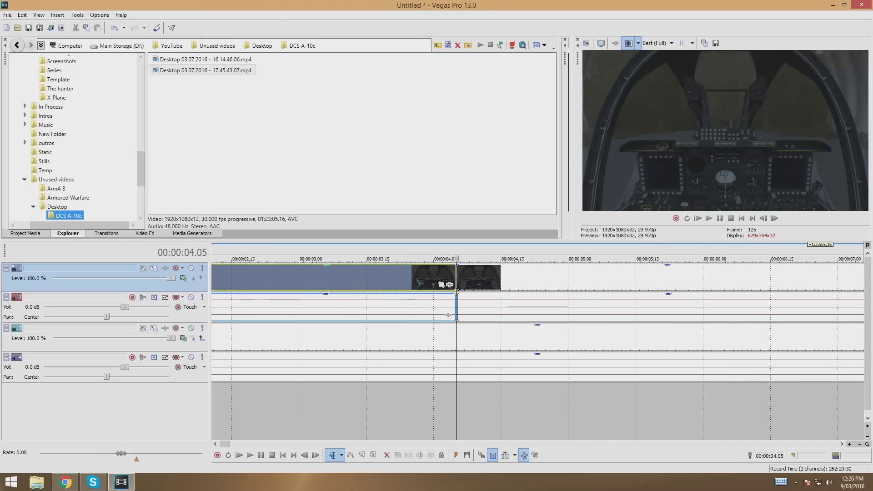
{"action": "key", "text": "Delete"}
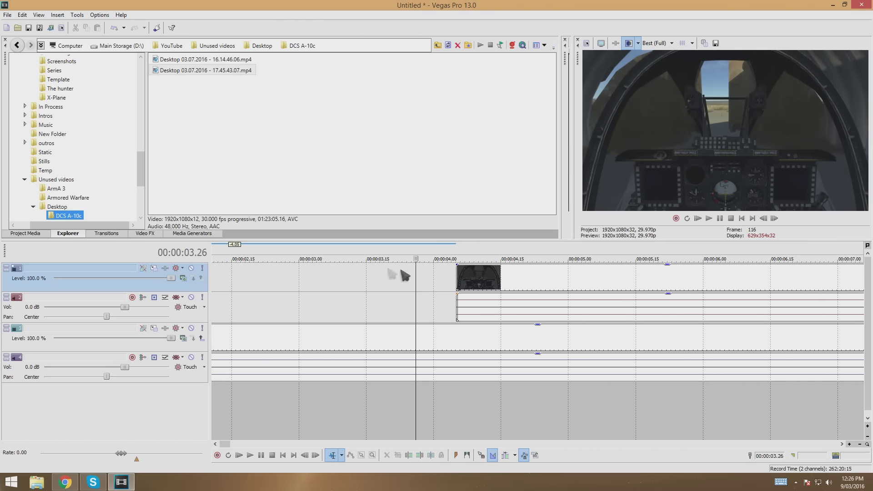
- Split the lower clip at 00:00:02.27, at the matching dark cockpit frame, and delete the portion before the cut
{"action": "left_click", "coordinate": [282, 340]}
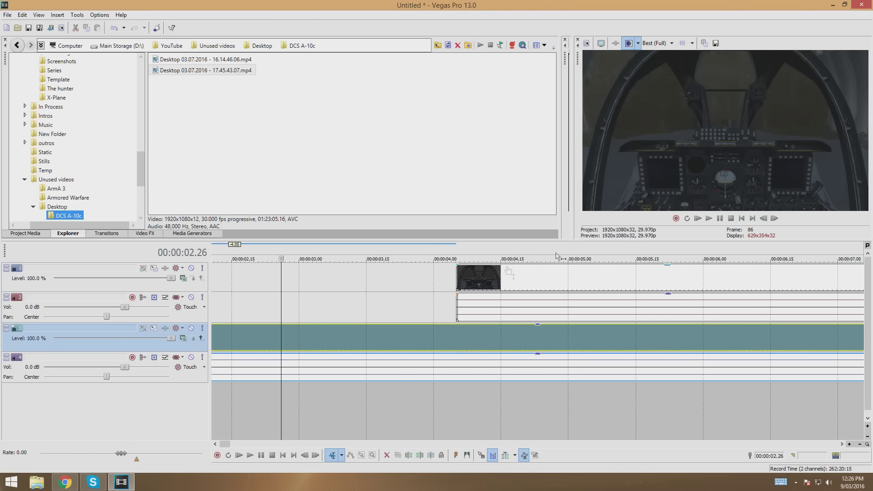
{"action": "left_click", "coordinate": [708, 218]}
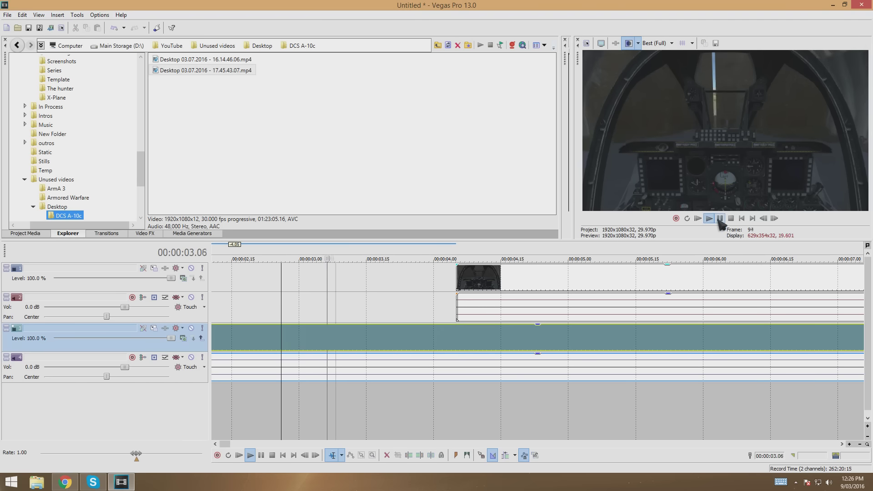
{"action": "left_click", "coordinate": [720, 218]}
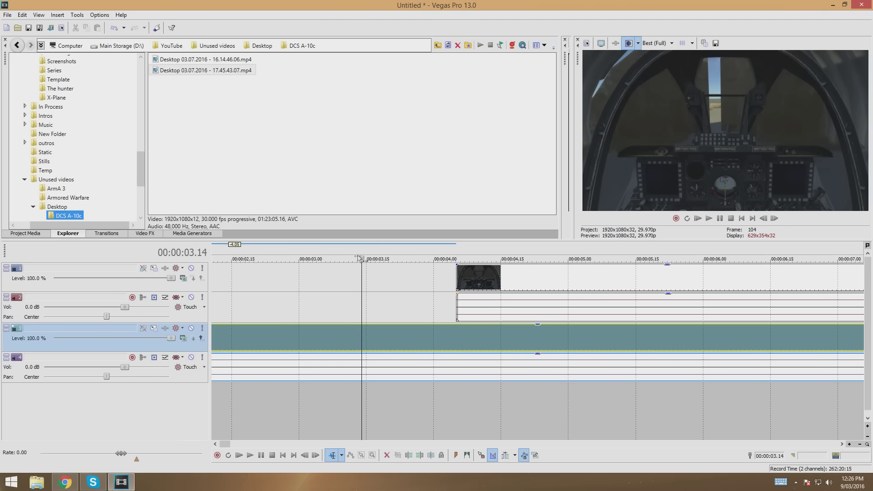
{"action": "left_click_drag", "start_coordinate": [362, 259], "coordinate": [285, 259]}
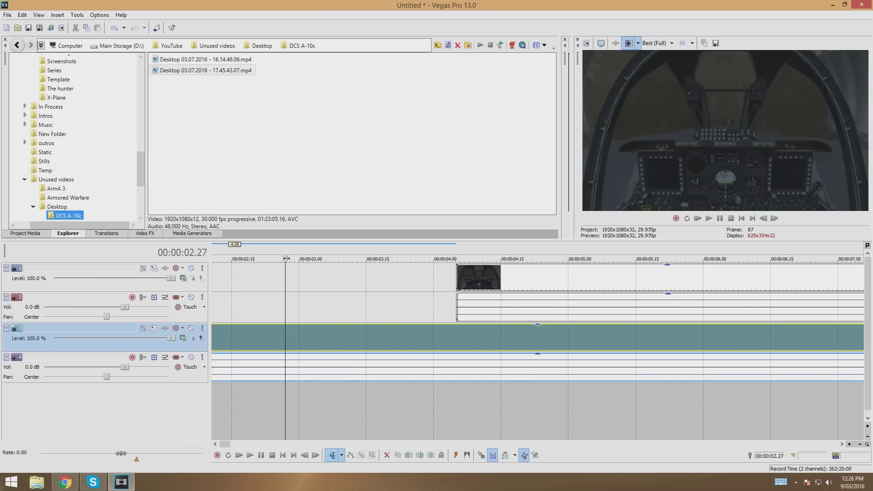
{"action": "right_click", "coordinate": [287, 333]}
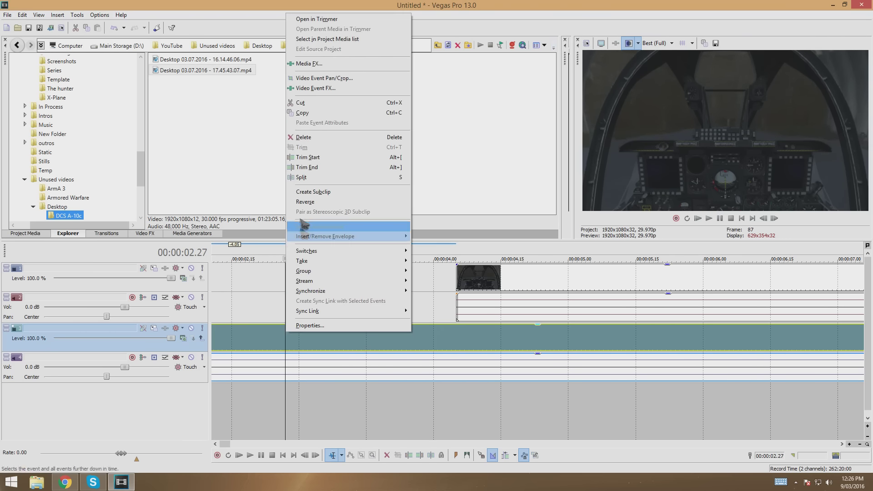
{"action": "left_click", "coordinate": [302, 177]}
{"action": "left_click", "coordinate": [259, 344]}
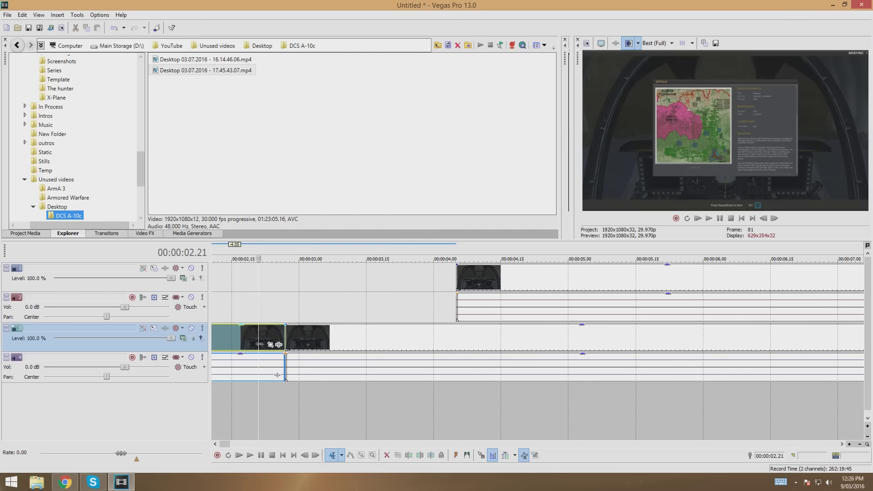
{"action": "key", "text": "Delete"}
- Move both trimmed clips with their audio to the very start of the timeline
{"action": "scroll", "coordinate": [361, 351], "scroll_direction": "down", "scroll_amount": 5}
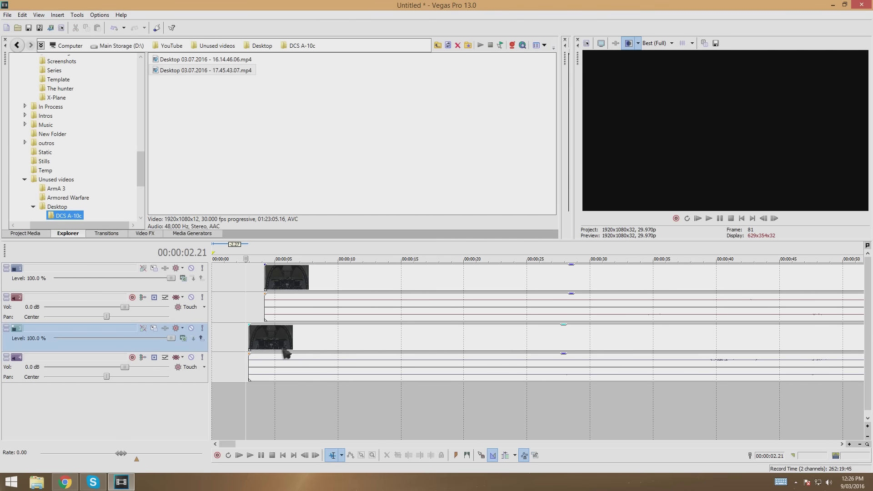
{"action": "left_click", "coordinate": [335, 345]}
{"action": "left_click_drag", "start_coordinate": [335, 345], "coordinate": [262, 341]}
{"action": "left_click_drag", "start_coordinate": [356, 284], "coordinate": [303, 285]}
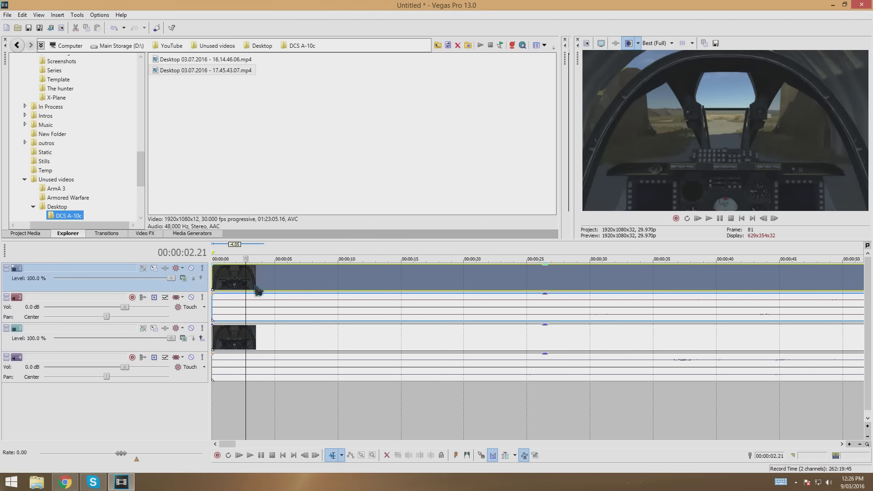
- Play both clips from the start, muting and unmuting the upper video track to check that they are synchronized
{"action": "left_click", "coordinate": [214, 274]}
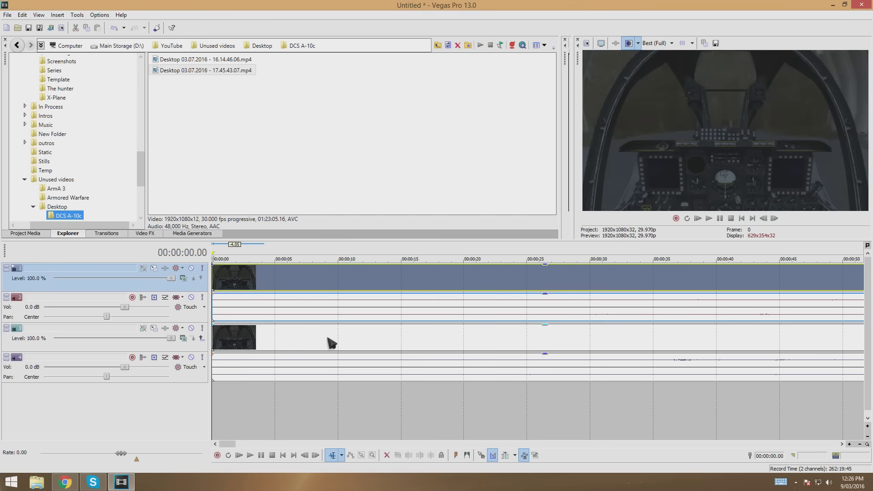
{"action": "left_click", "coordinate": [708, 219]}
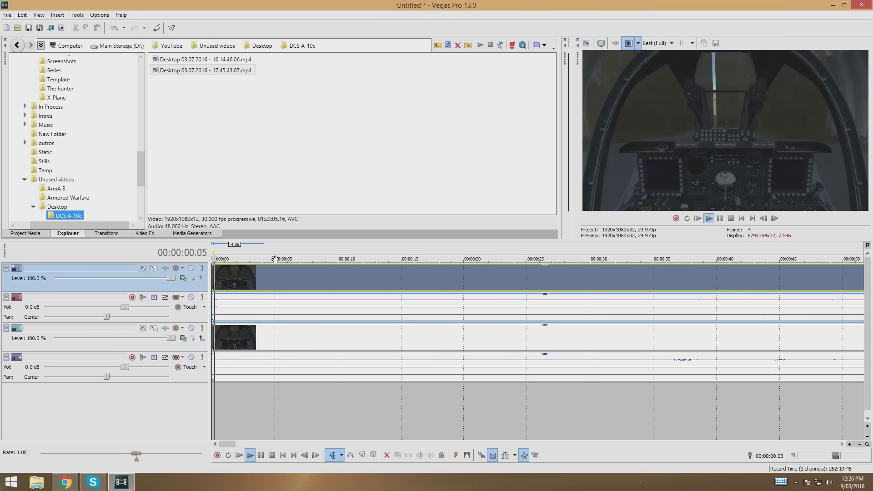
{"action": "left_click", "coordinate": [191, 268]}
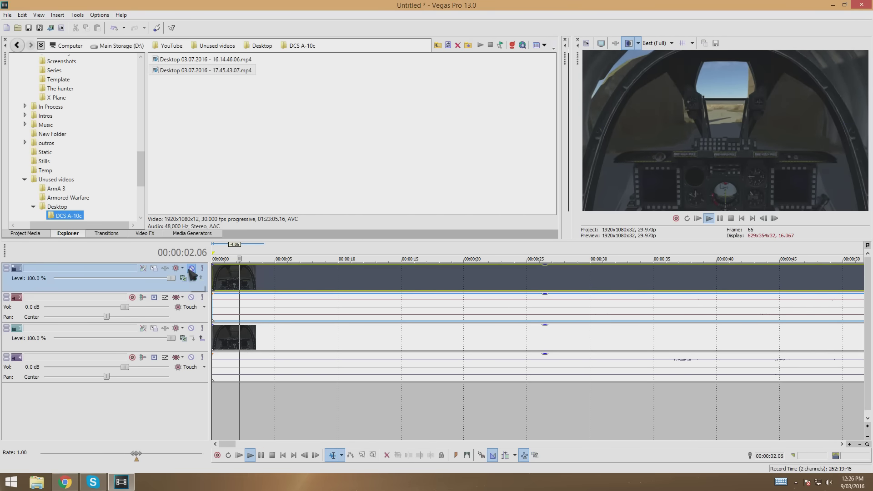
{"action": "left_click", "coordinate": [191, 269]}
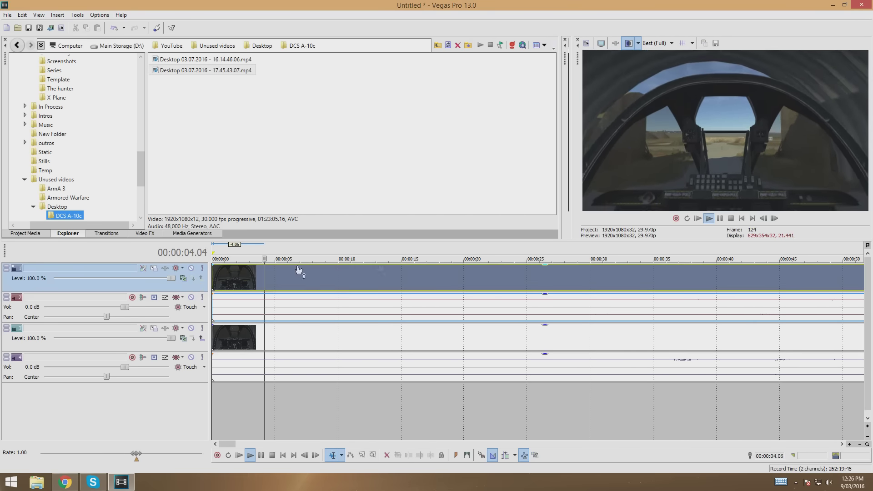
{"action": "left_click", "coordinate": [719, 219]}
{"action": "scroll", "coordinate": [244, 315], "scroll_direction": "up", "scroll_amount": 5}
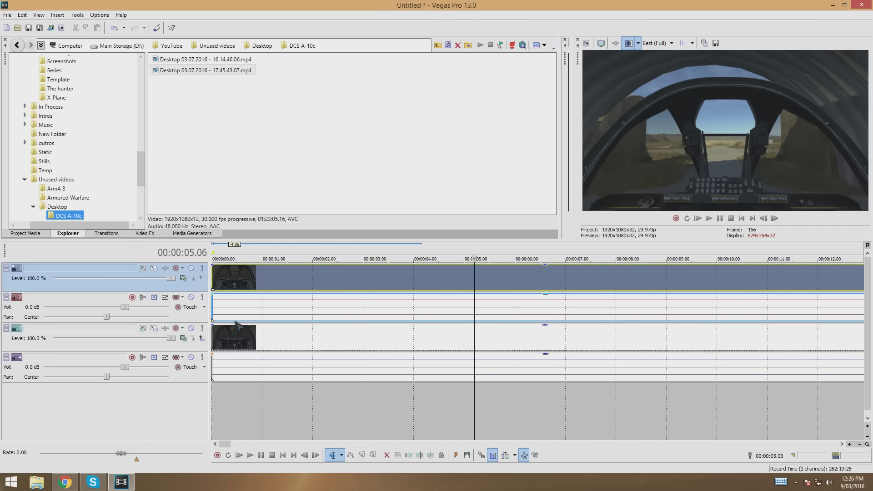
{"action": "scroll", "coordinate": [484, 340], "scroll_direction": "down", "scroll_amount": 5}
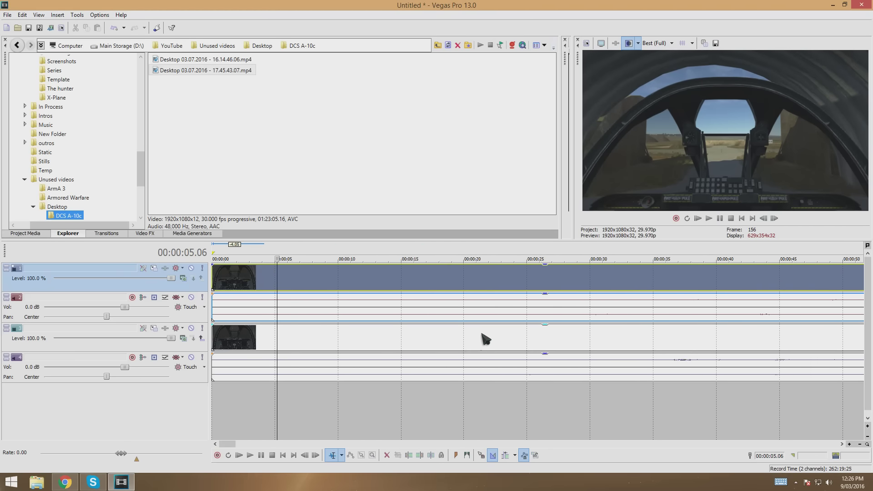
- Place the cursor at 00:01:50.14, where the upper recording's audio burst begins, as a reference for aligning the lower recording
{"action": "scroll", "coordinate": [489, 325], "scroll_direction": "down", "scroll_amount": 5}
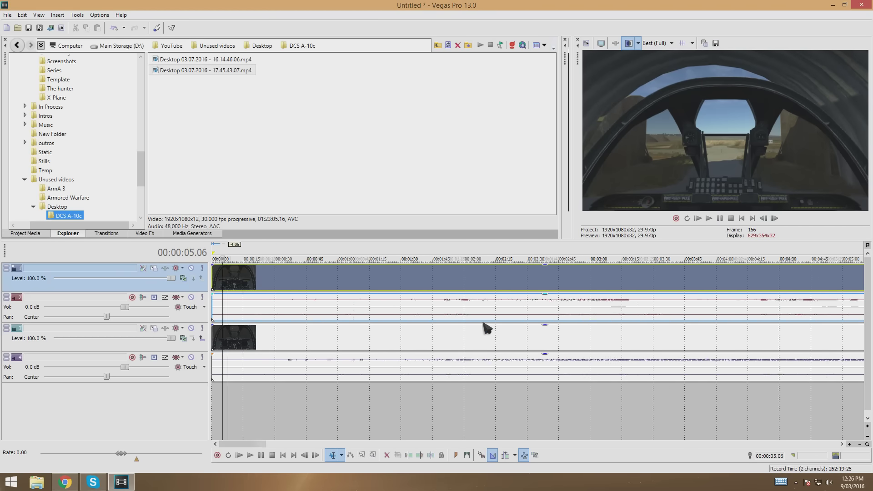
{"action": "left_click", "coordinate": [676, 337]}
{"action": "scroll", "coordinate": [688, 347], "scroll_direction": "up", "scroll_amount": 7}
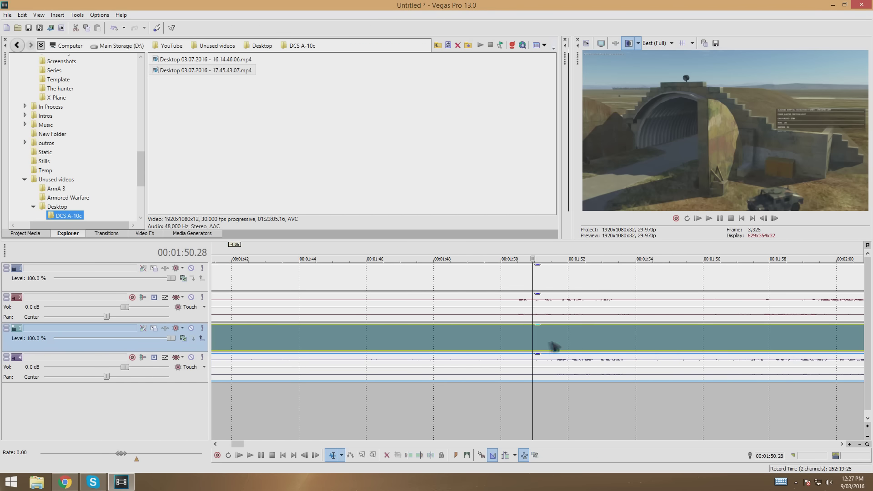
{"action": "left_click", "coordinate": [517, 339]}
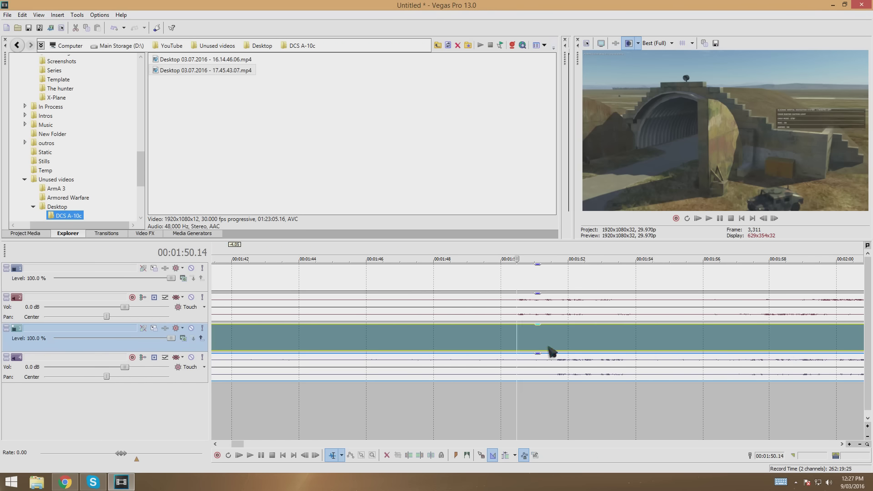
{"action": "scroll", "coordinate": [551, 350], "scroll_direction": "down", "scroll_amount": 7}
{"action": "scroll", "coordinate": [495, 345], "scroll_direction": "down", "scroll_amount": 3}
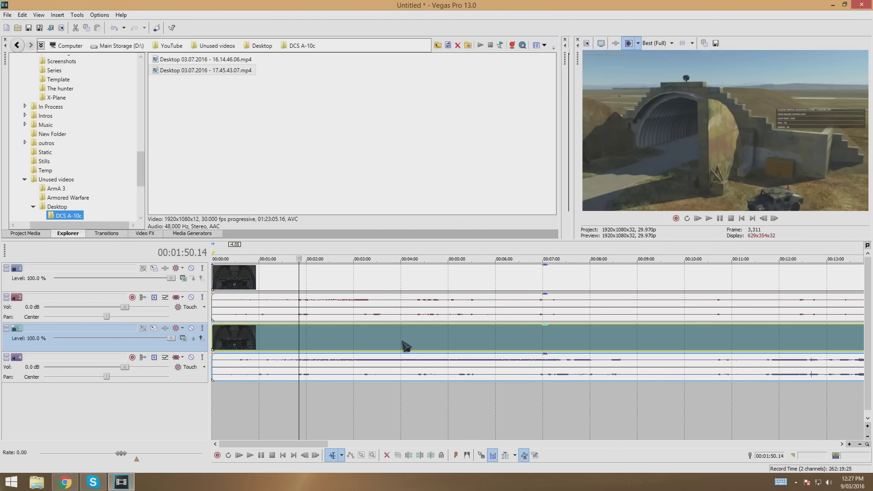
- Trim the start of the lower clip, and shift the clip earlier until its audio burst lines up with the upper one at 00:01:50.14
{"action": "left_click_drag", "start_coordinate": [211, 334], "coordinate": [260, 335]}
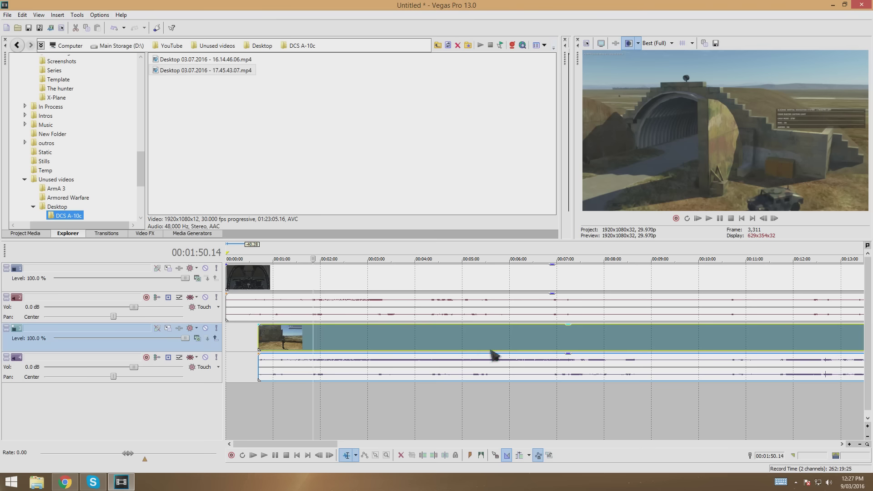
{"action": "scroll", "coordinate": [357, 342], "scroll_direction": "up", "scroll_amount": 7}
{"action": "scroll", "coordinate": [615, 352], "scroll_direction": "up", "scroll_amount": 7}
{"action": "left_click_drag", "start_coordinate": [683, 349], "coordinate": [607, 348]}
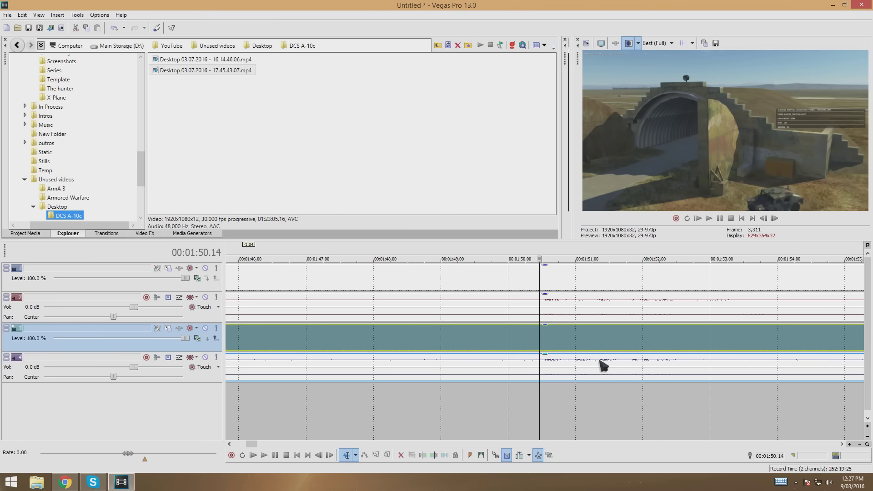
- Extend the start of the lower clip and its audio back to the very beginning of the timeline
{"action": "scroll", "coordinate": [555, 337], "scroll_direction": "down", "scroll_amount": 5}
{"action": "scroll", "coordinate": [559, 340], "scroll_direction": "down", "scroll_amount": 5}
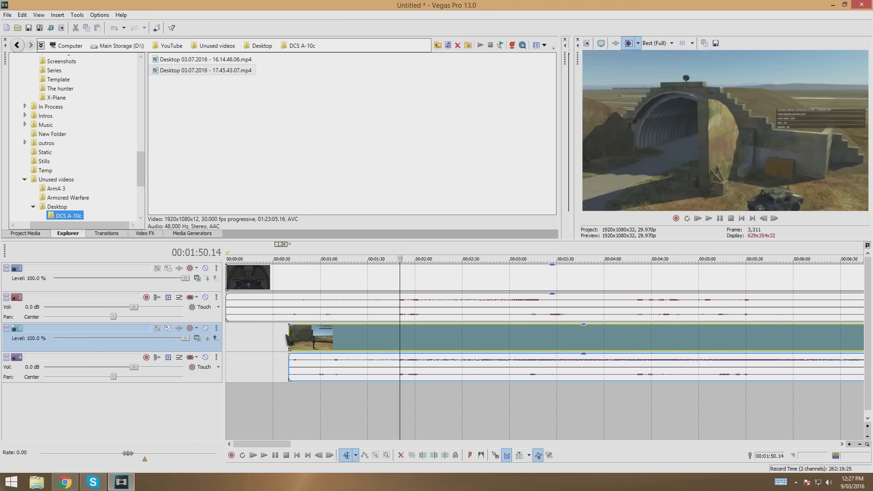
{"action": "left_click_drag", "start_coordinate": [289, 336], "coordinate": [218, 335]}
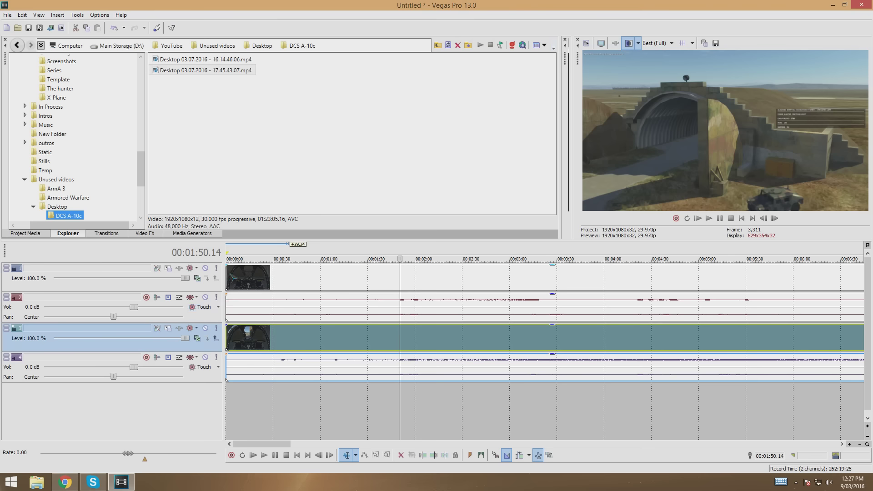
- Play the realigned clips near the start with the upper video track unmuted and then muted, and unmute it after the comparison
{"action": "left_click", "coordinate": [227, 273]}
{"action": "left_click", "coordinate": [710, 218]}
{"action": "left_click", "coordinate": [719, 219]}
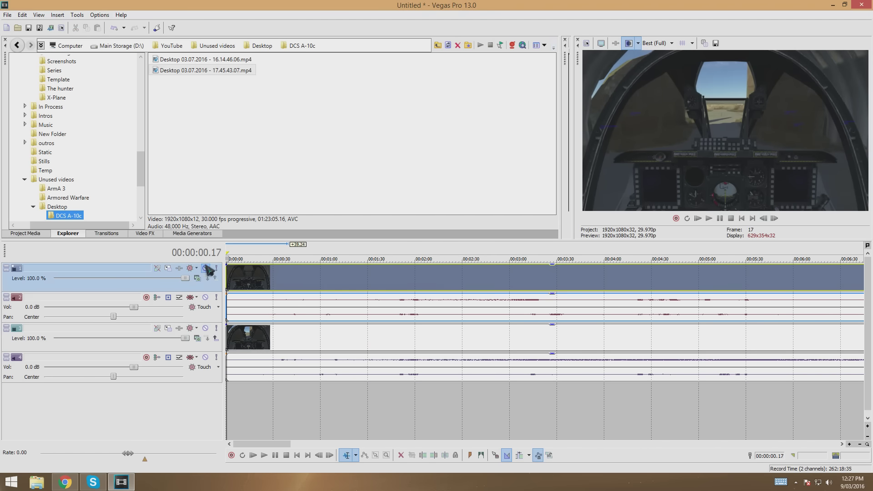
{"action": "left_click", "coordinate": [205, 268]}
{"action": "left_click", "coordinate": [698, 218]}
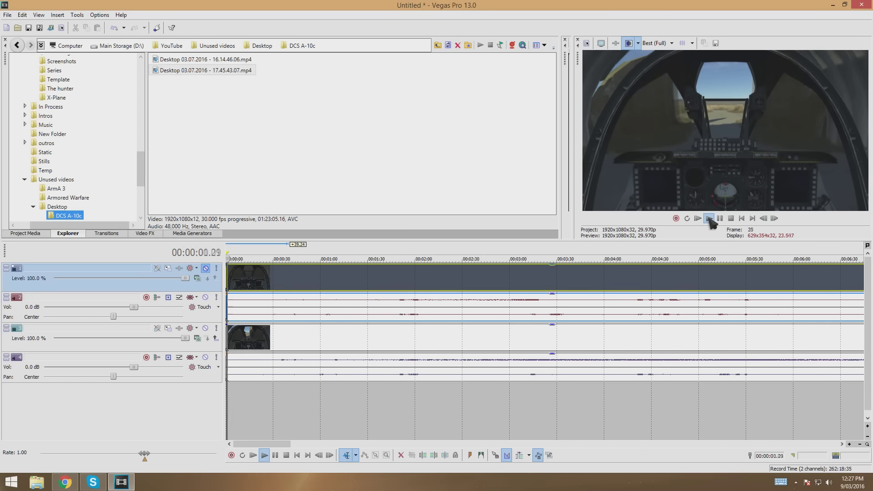
{"action": "left_click", "coordinate": [719, 218]}
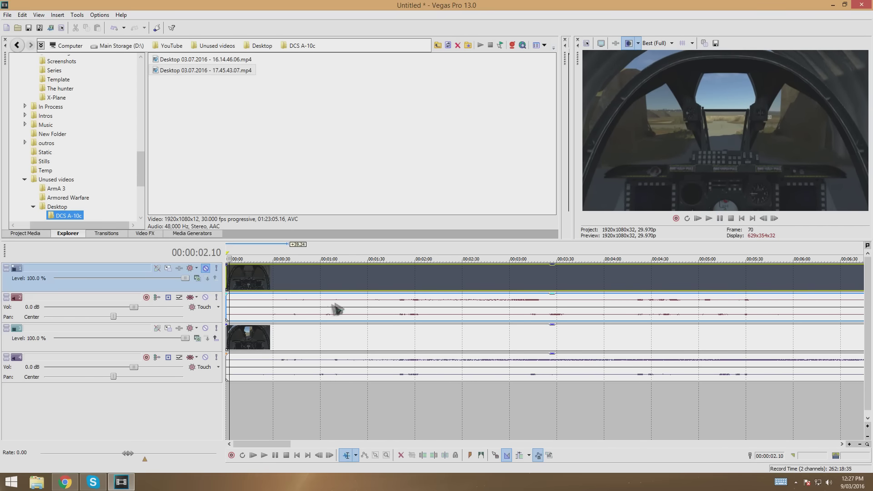
{"action": "left_click", "coordinate": [205, 268]}
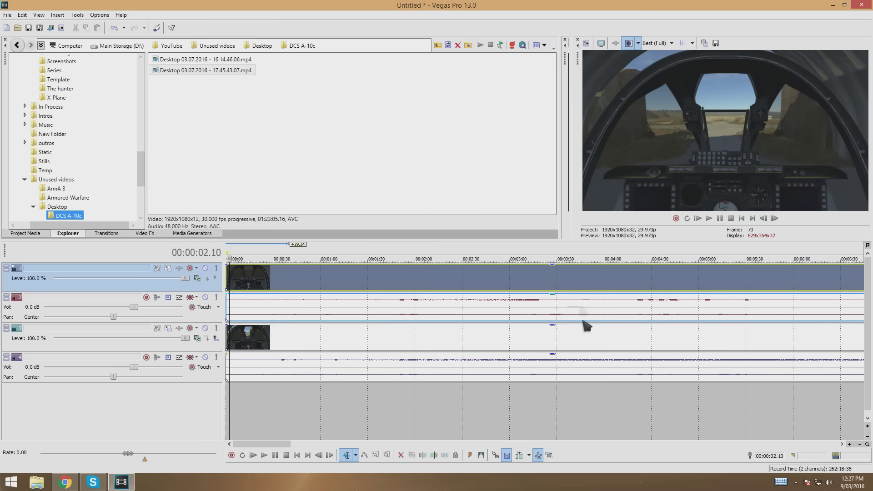
- Play the recordings from about 00:24:55 and toggle the upper video track's mute to compare the cockpit and external views
{"action": "scroll", "coordinate": [650, 327], "scroll_direction": "down", "scroll_amount": 10}
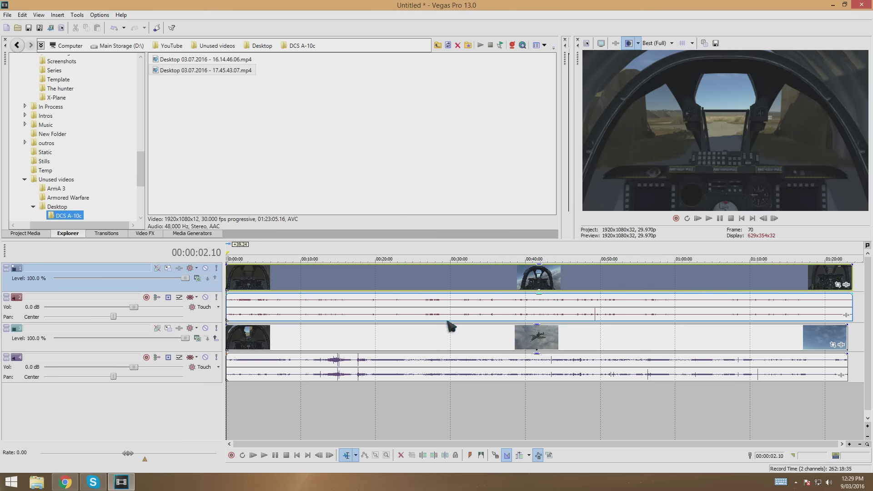
{"action": "left_click", "coordinate": [413, 284]}
{"action": "key", "text": "space"}
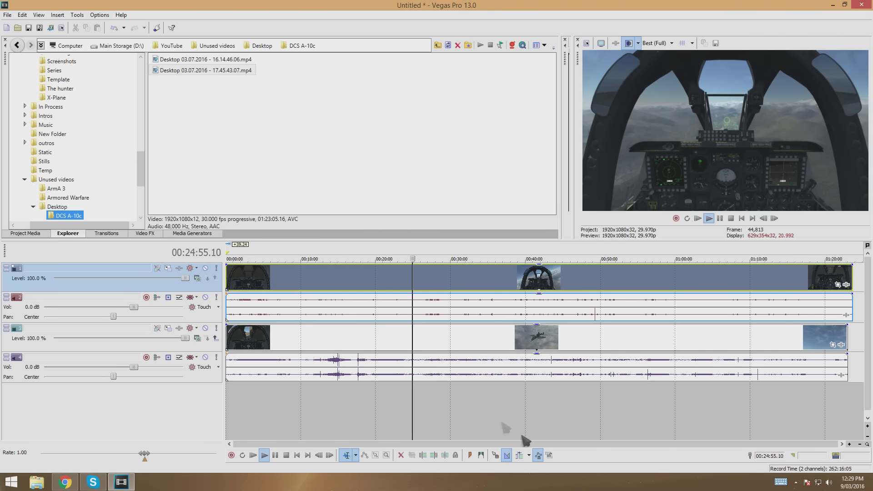
{"action": "left_click", "coordinate": [206, 268]}
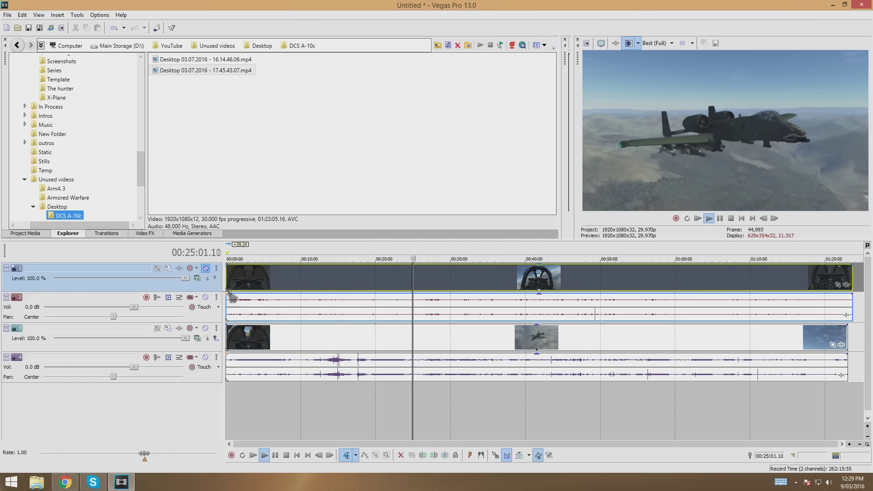
{"action": "left_click", "coordinate": [206, 269]}
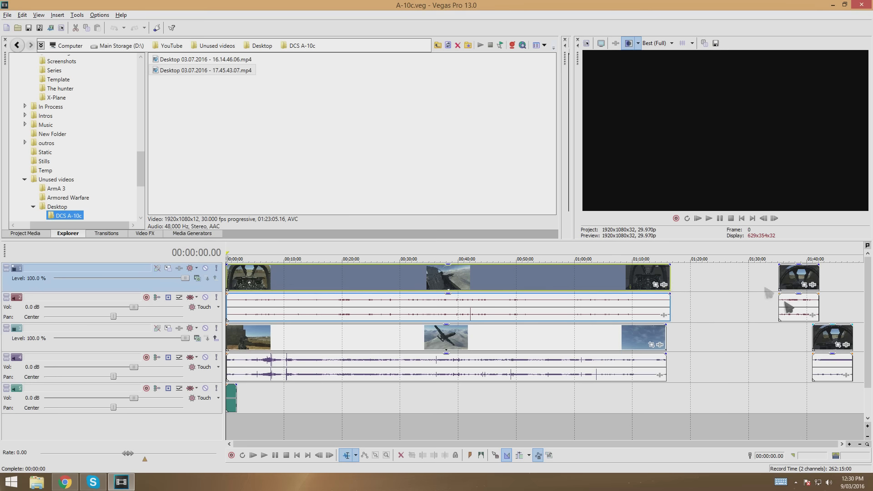
- Examine the opening of the A-10c.veg project, including the intro clips, music and start of the gameplay recordings at 00:00:07.01
{"action": "left_click", "coordinate": [263, 279]}
{"action": "scroll", "coordinate": [326, 320], "scroll_direction": "up", "scroll_amount": 8}
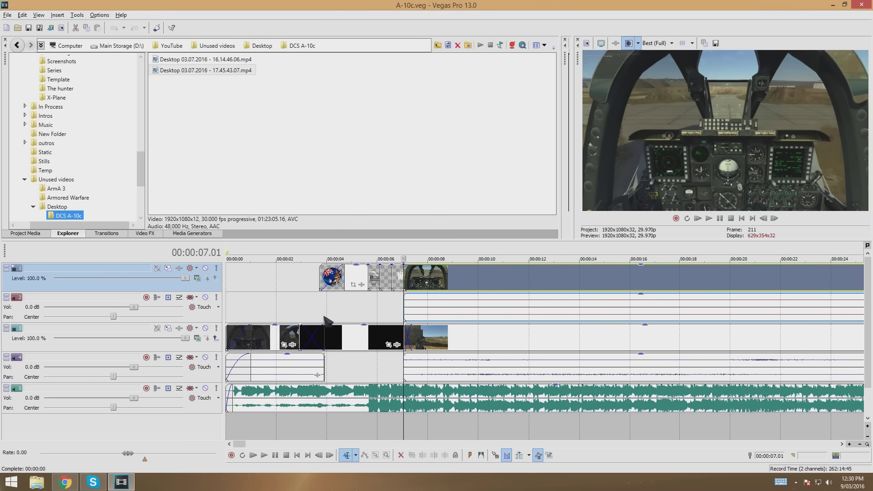
{"action": "scroll", "coordinate": [325, 316], "scroll_direction": "up", "scroll_amount": 2}
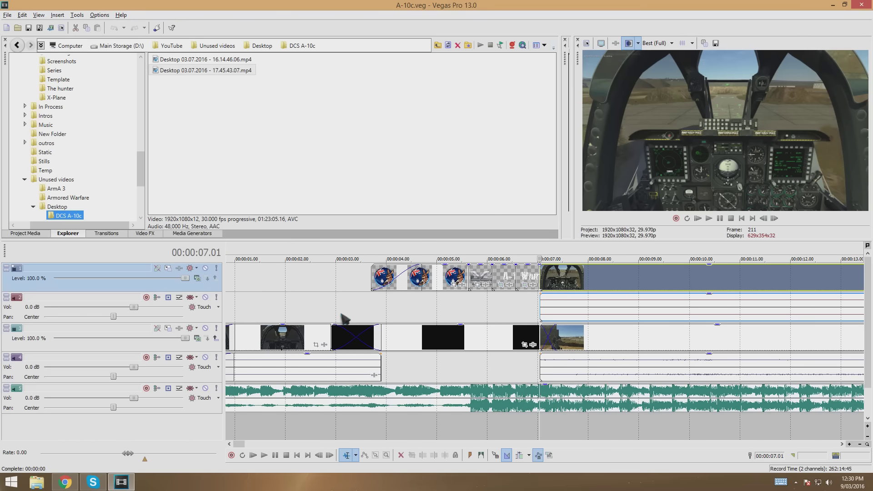
{"action": "scroll", "coordinate": [346, 317], "scroll_direction": "down", "scroll_amount": 2}
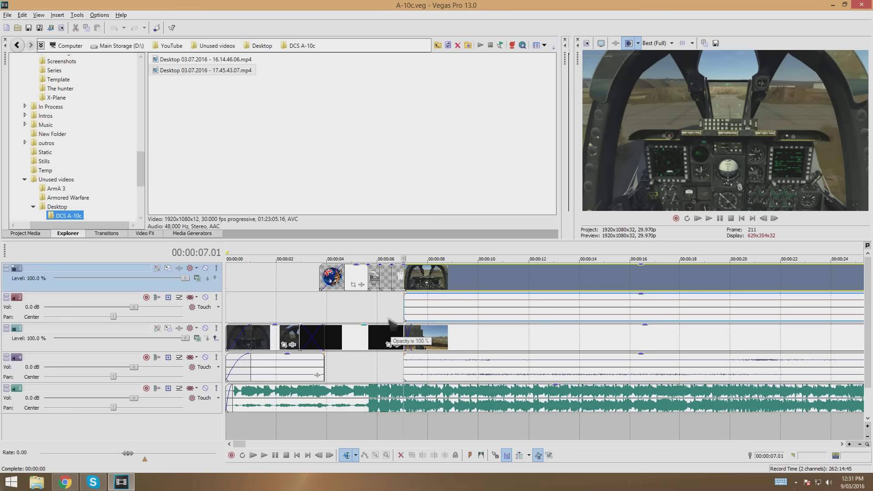
{"action": "scroll", "coordinate": [584, 308], "scroll_direction": "down", "scroll_amount": 6}
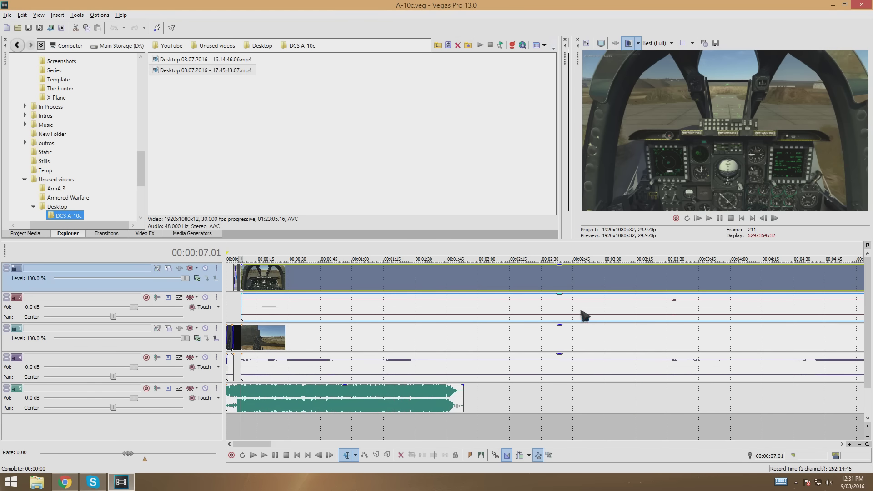
{"action": "scroll", "coordinate": [561, 340], "scroll_direction": "down", "scroll_amount": 6}
{"action": "scroll", "coordinate": [562, 340], "scroll_direction": "up", "scroll_amount": 12}
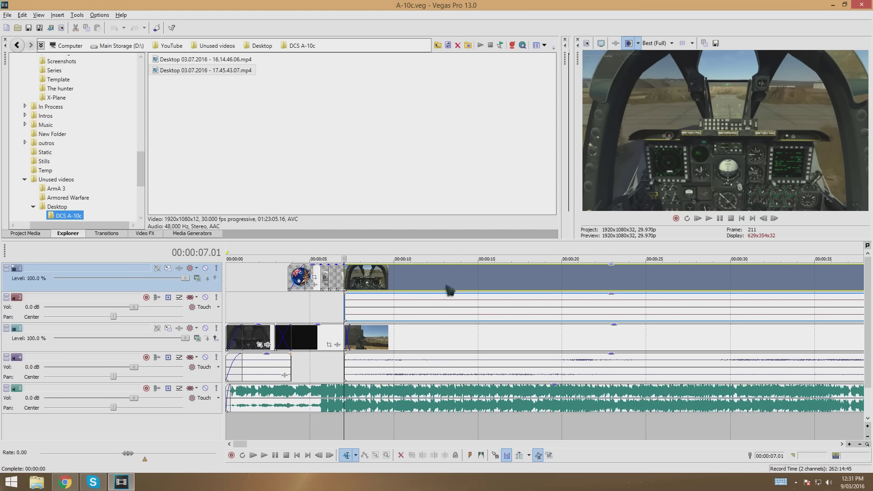
{"action": "scroll", "coordinate": [434, 331], "scroll_direction": "up", "scroll_amount": 2}
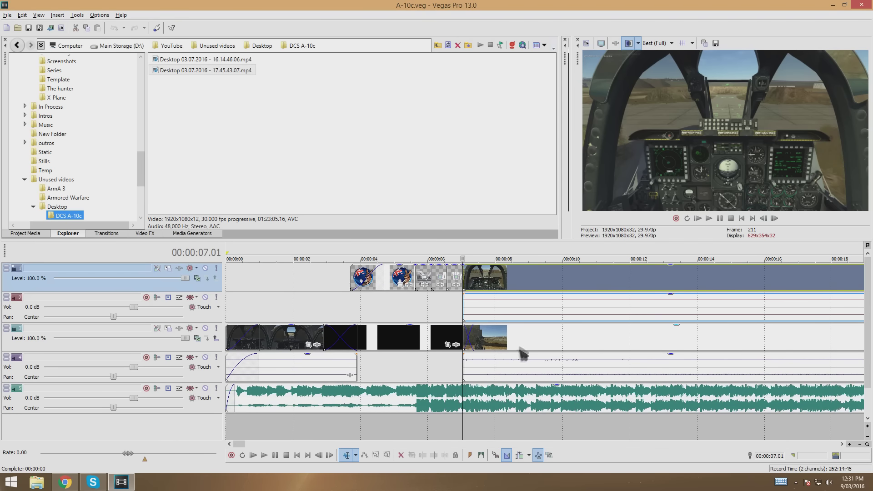
{"action": "scroll", "coordinate": [511, 318], "scroll_direction": "up", "scroll_amount": 4}
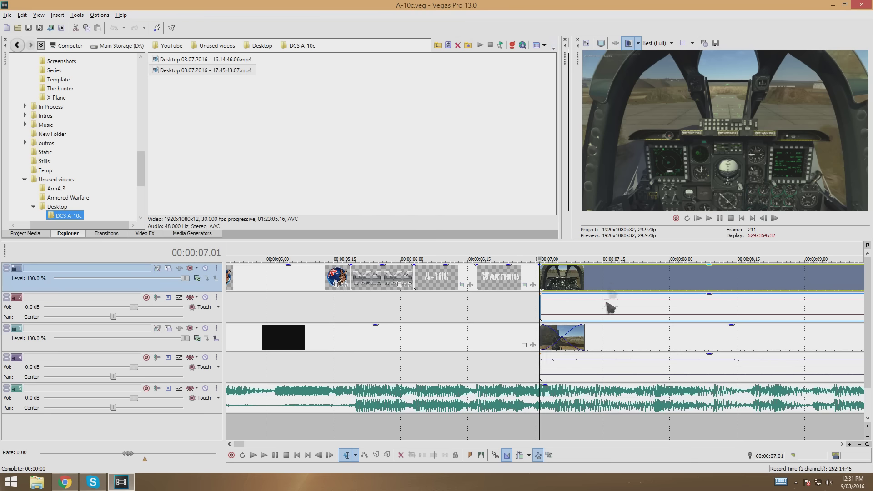
{"action": "scroll", "coordinate": [616, 320], "scroll_direction": "down", "scroll_amount": 5}
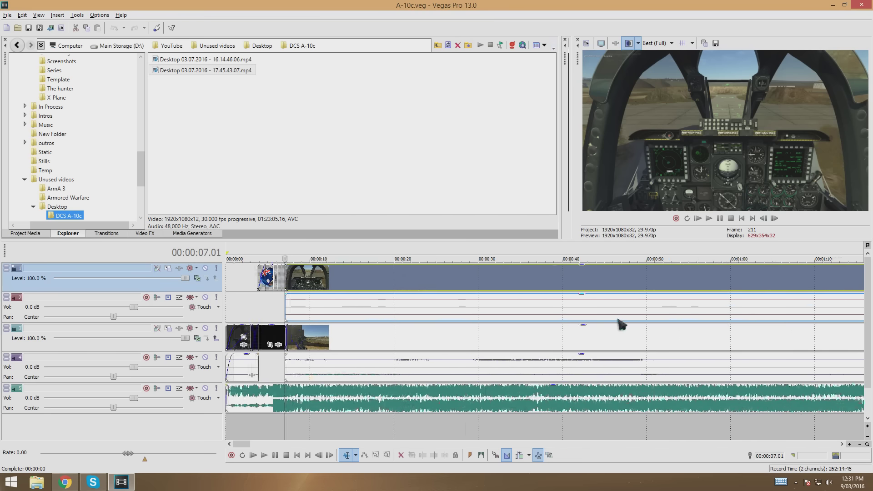
{"action": "scroll", "coordinate": [648, 323], "scroll_direction": "down", "scroll_amount": 4}
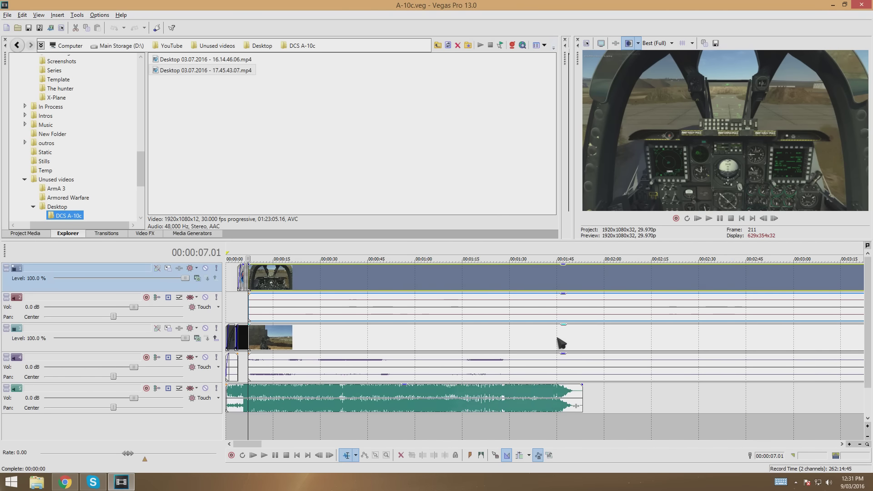
{"action": "scroll", "coordinate": [561, 344], "scroll_direction": "up", "scroll_amount": 9}
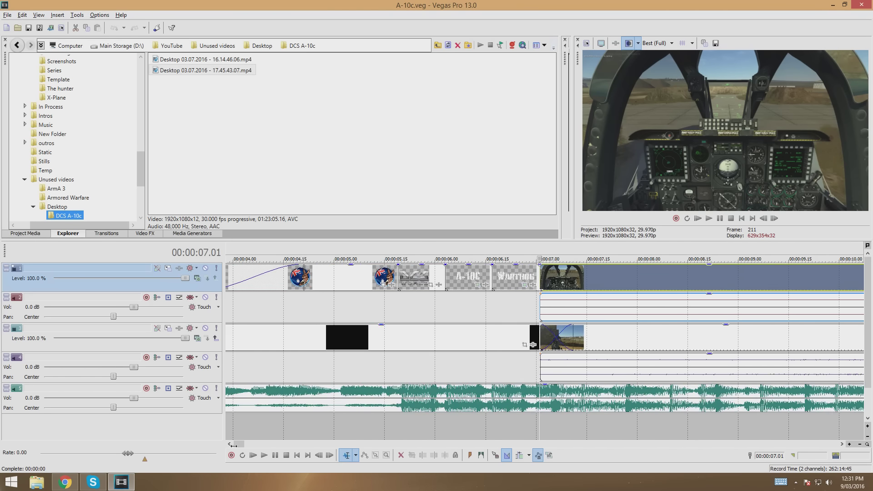
{"action": "left_click_drag", "start_coordinate": [239, 444], "coordinate": [232, 449]}
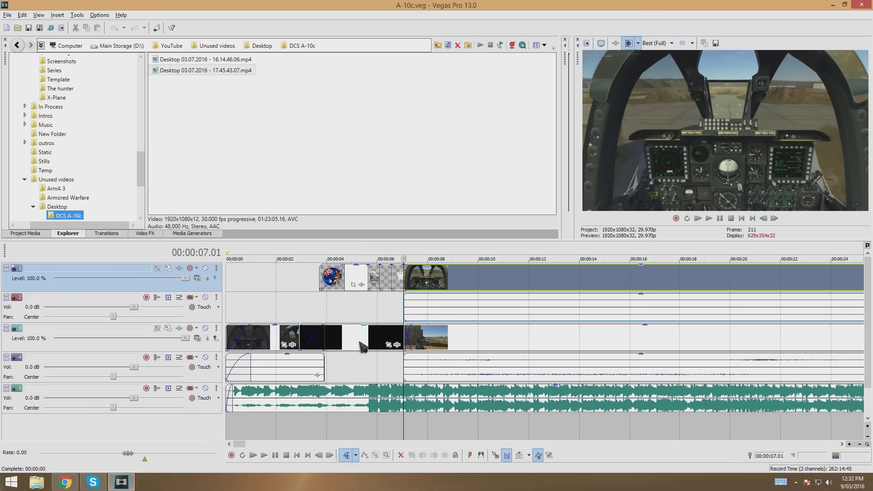
{"action": "scroll", "coordinate": [366, 348], "scroll_direction": "up", "scroll_amount": 2}
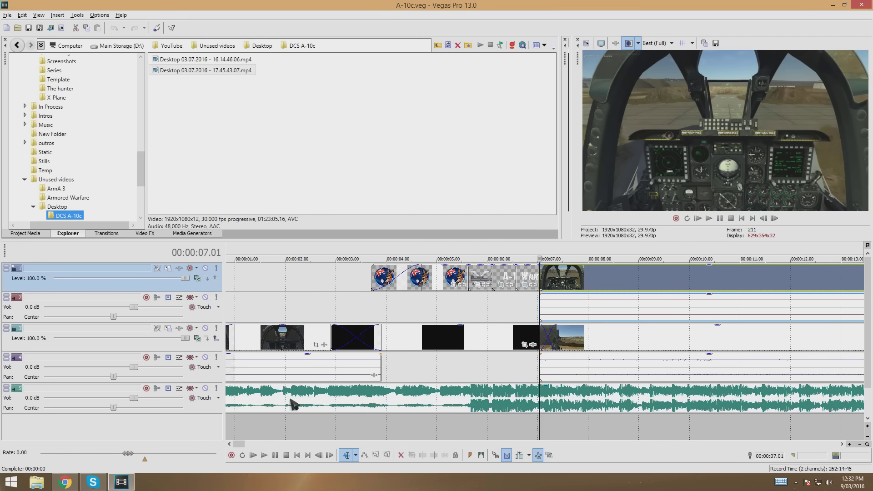
{"action": "left_click", "coordinate": [230, 444]}
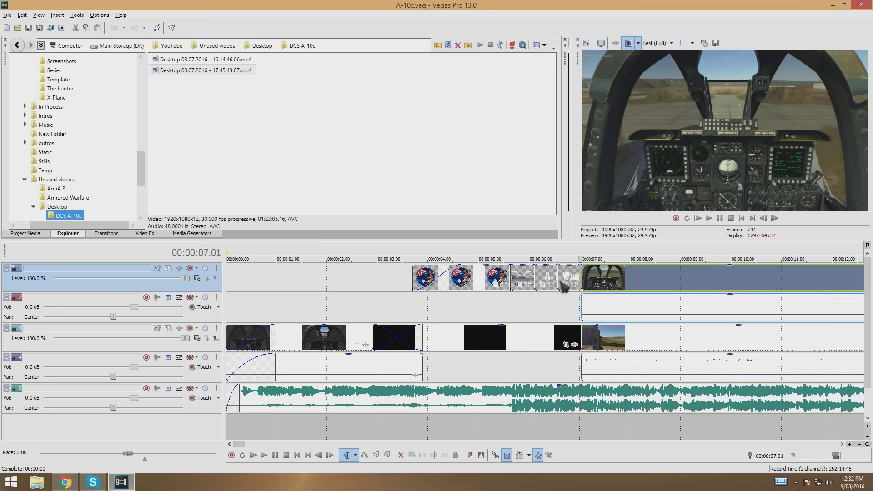
- Preview the kangaroo logo, DCS World, A-10C and Warthog title clips one after another in the intro
{"action": "left_click", "coordinate": [449, 278]}
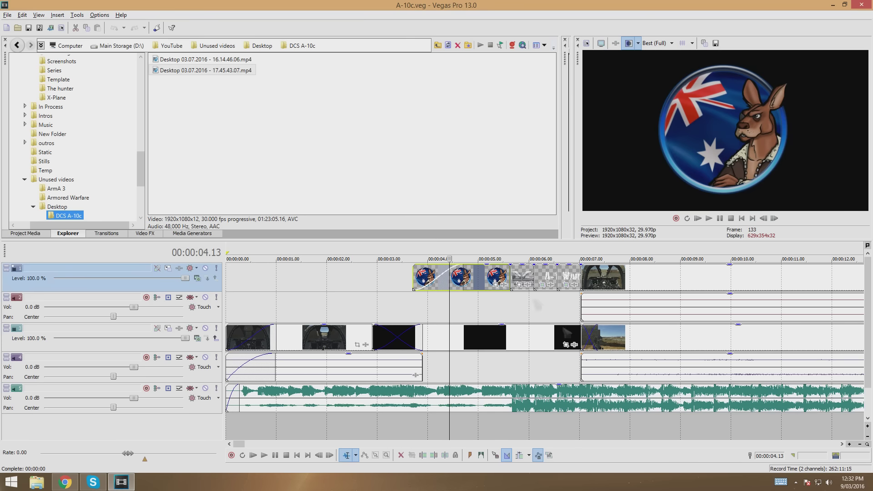
{"action": "scroll", "coordinate": [513, 345], "scroll_direction": "down", "scroll_amount": 2}
{"action": "scroll", "coordinate": [512, 345], "scroll_direction": "down", "scroll_amount": 1}
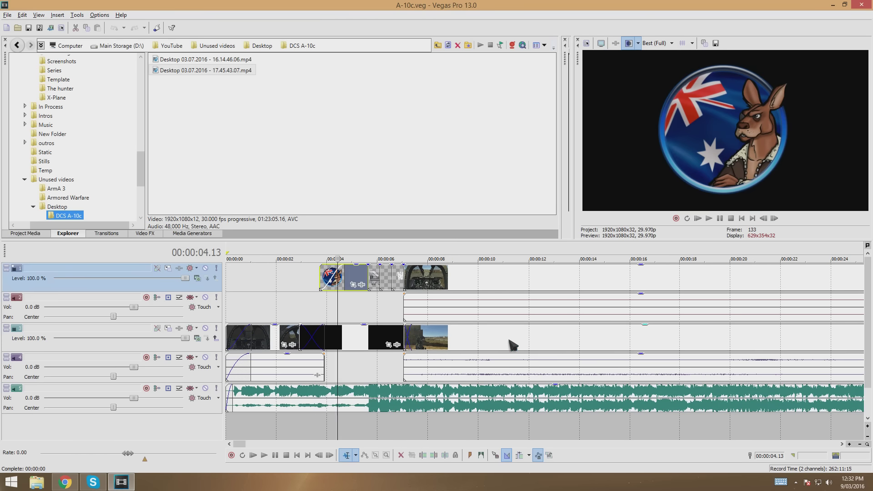
{"action": "scroll", "coordinate": [461, 333], "scroll_direction": "up", "scroll_amount": 1}
{"action": "scroll", "coordinate": [448, 322], "scroll_direction": "up", "scroll_amount": 1}
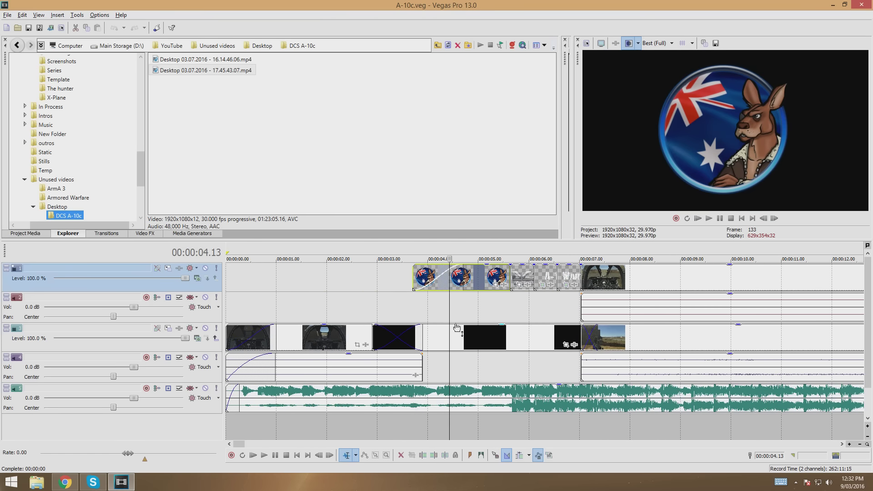
{"action": "left_click", "coordinate": [522, 278]}
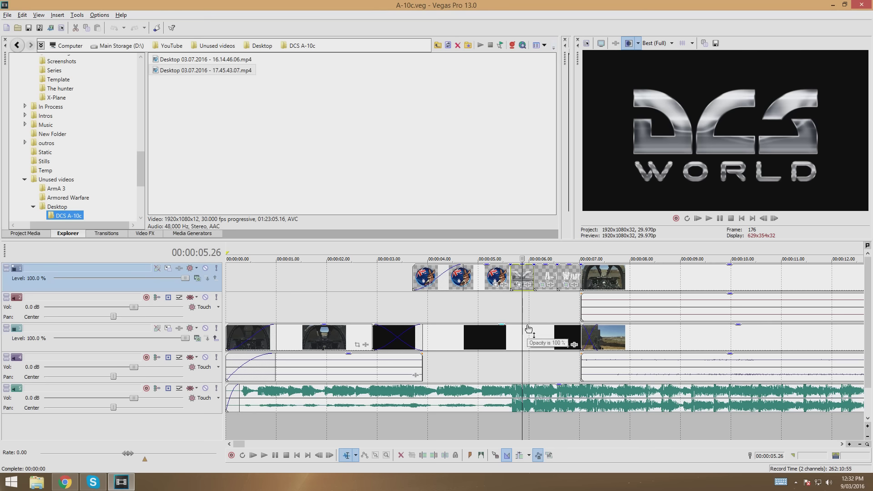
{"action": "left_click", "coordinate": [549, 276]}
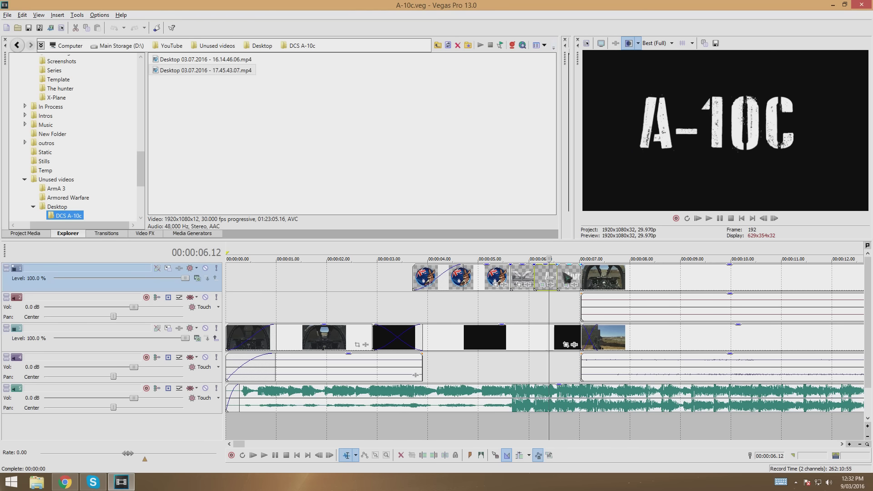
{"action": "left_click", "coordinate": [564, 278]}
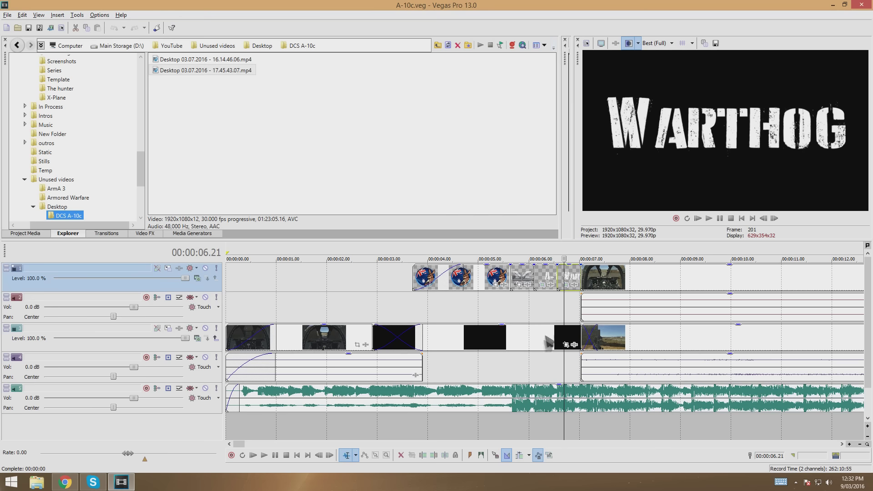
- Play from the Warthog title into the cockpit footage and pause at about 00:00:09.01
{"action": "left_click", "coordinate": [698, 219]}
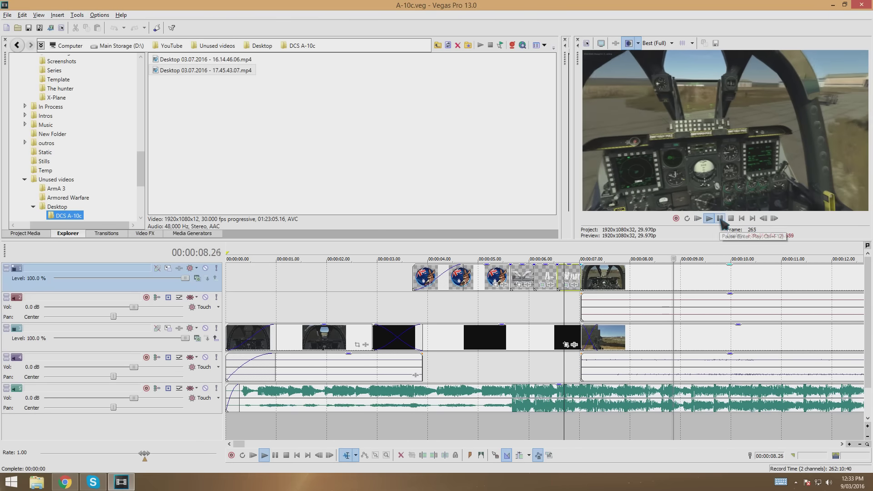
{"action": "left_click", "coordinate": [719, 219]}
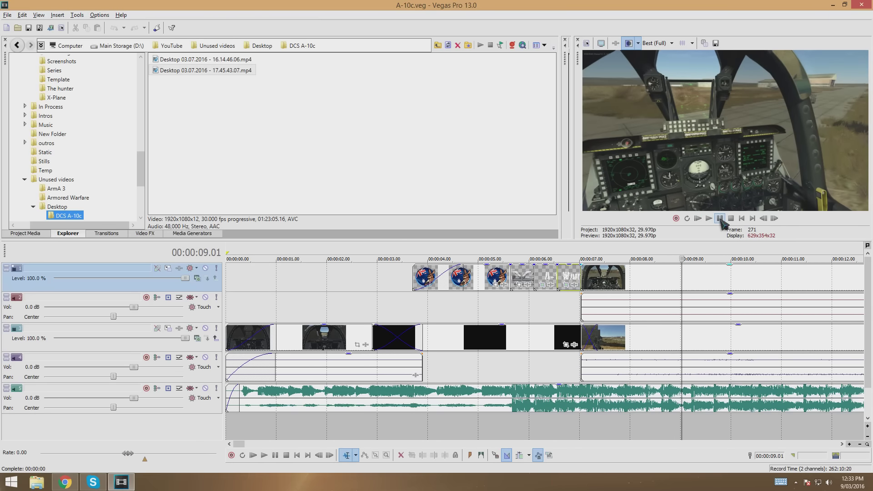
{"action": "scroll", "coordinate": [547, 354], "scroll_direction": "up", "scroll_amount": 2}
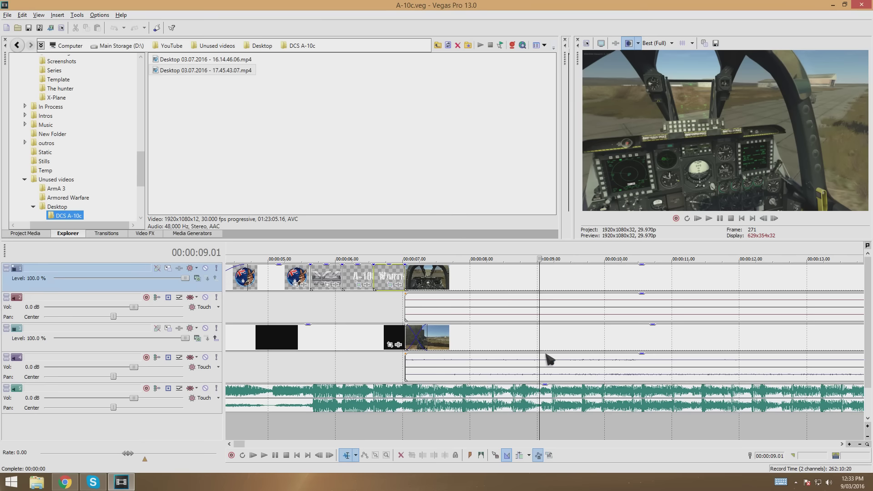
{"action": "scroll", "coordinate": [546, 354], "scroll_direction": "up", "scroll_amount": 3}
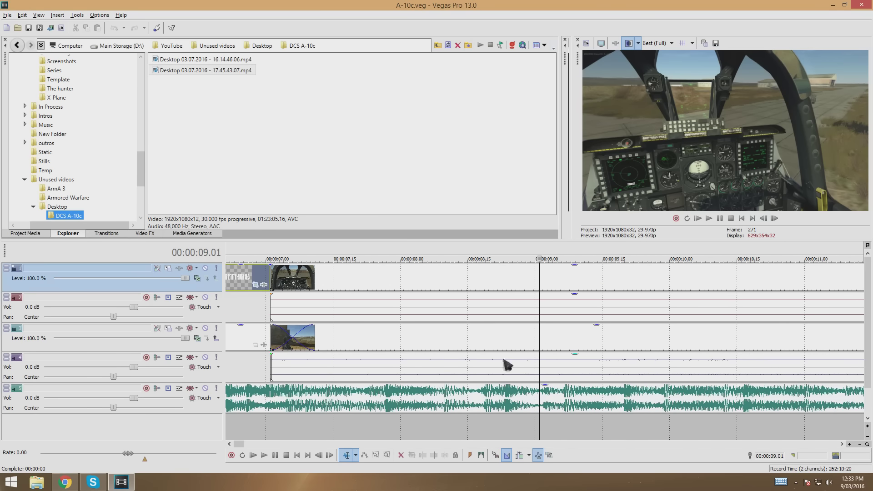
- Preview the end of the titles, and check the starts of the DCS World, A-10C and Warthog clips against the music waveform
{"action": "left_click", "coordinate": [260, 316]}
{"action": "scroll", "coordinate": [354, 359], "scroll_direction": "down", "scroll_amount": 3}
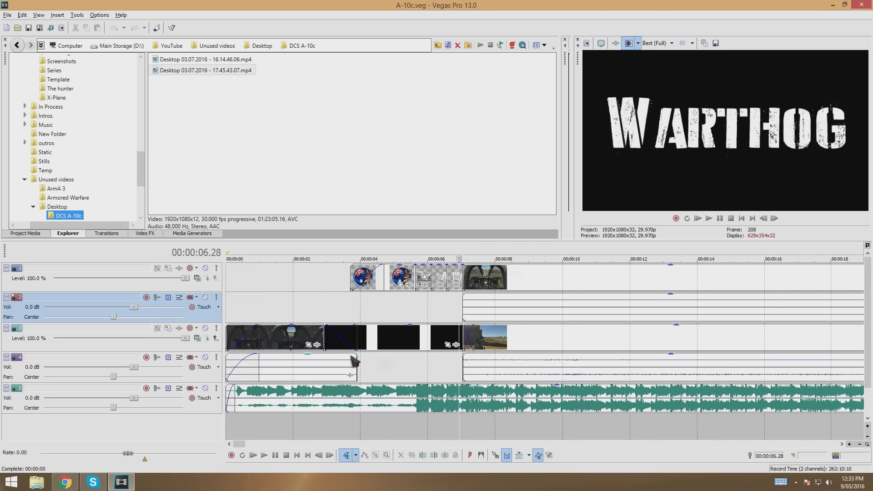
{"action": "scroll", "coordinate": [537, 347], "scroll_direction": "up", "scroll_amount": 2}
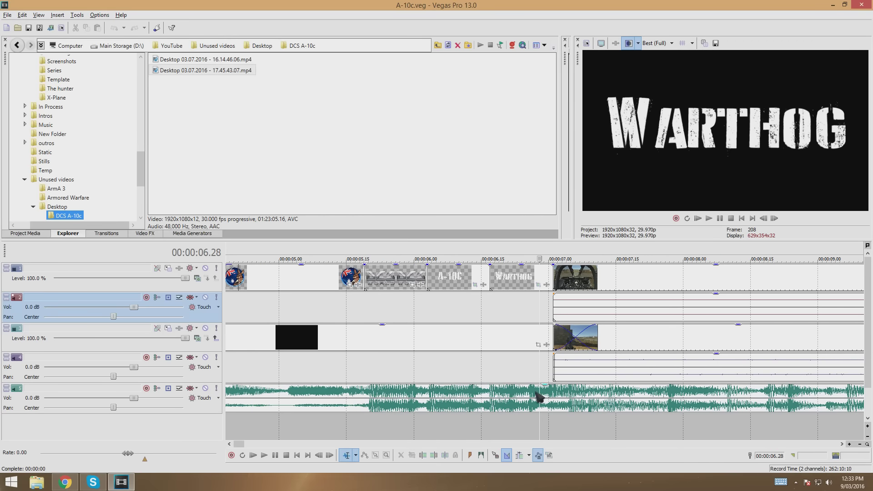
{"action": "left_click", "coordinate": [365, 297]}
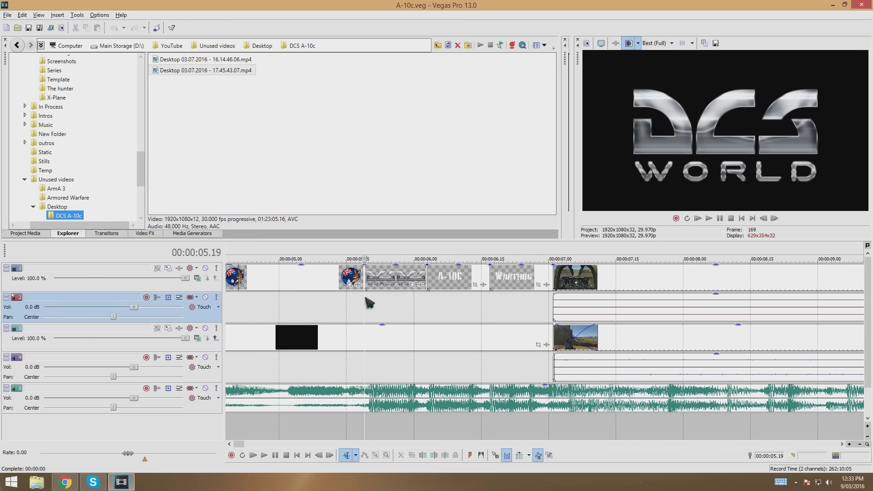
{"action": "left_click", "coordinate": [427, 302]}
{"action": "left_click", "coordinate": [490, 302]}
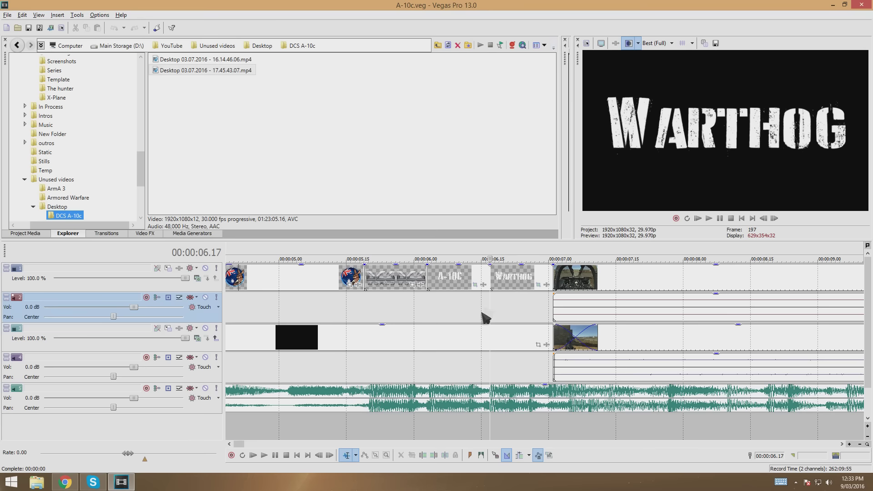
- Examine the full project timeline, comparing the short music track with the long gameplay recordings and returning to the intro
{"action": "scroll", "coordinate": [527, 337], "scroll_direction": "down", "scroll_amount": 2}
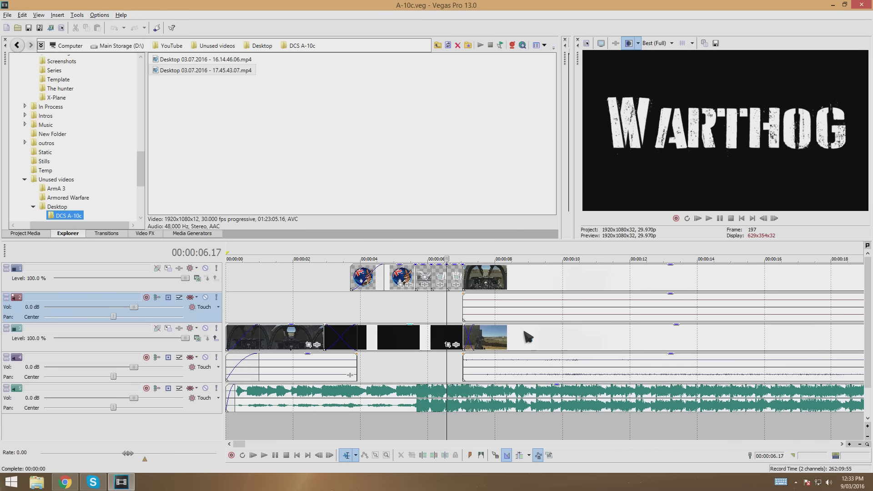
{"action": "scroll", "coordinate": [528, 337], "scroll_direction": "down", "scroll_amount": 2}
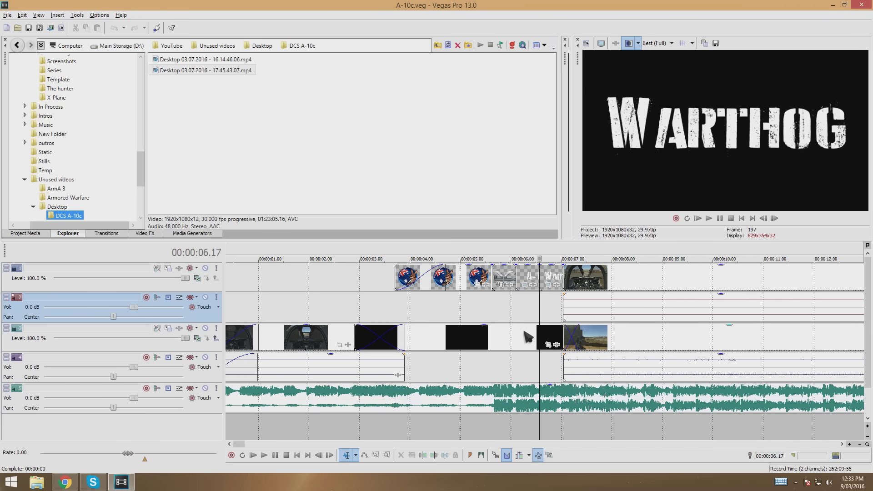
{"action": "scroll", "coordinate": [528, 336], "scroll_direction": "down", "scroll_amount": 2}
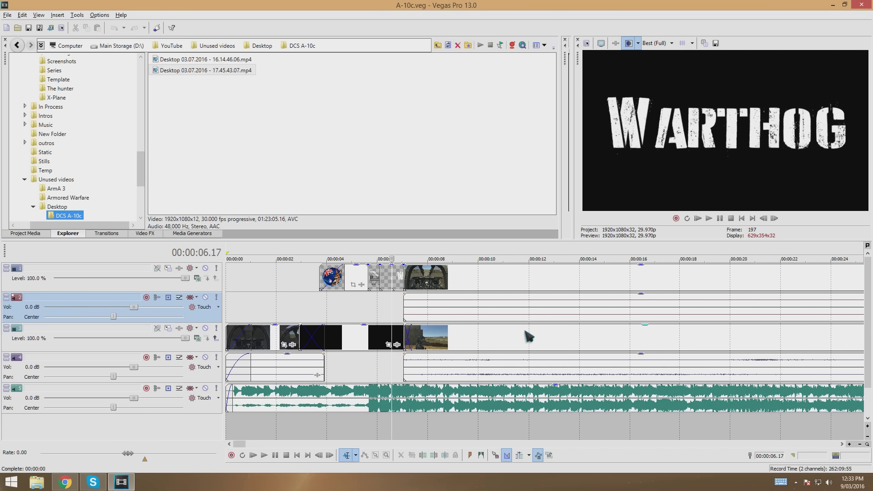
{"action": "scroll", "coordinate": [528, 337], "scroll_direction": "down", "scroll_amount": 3}
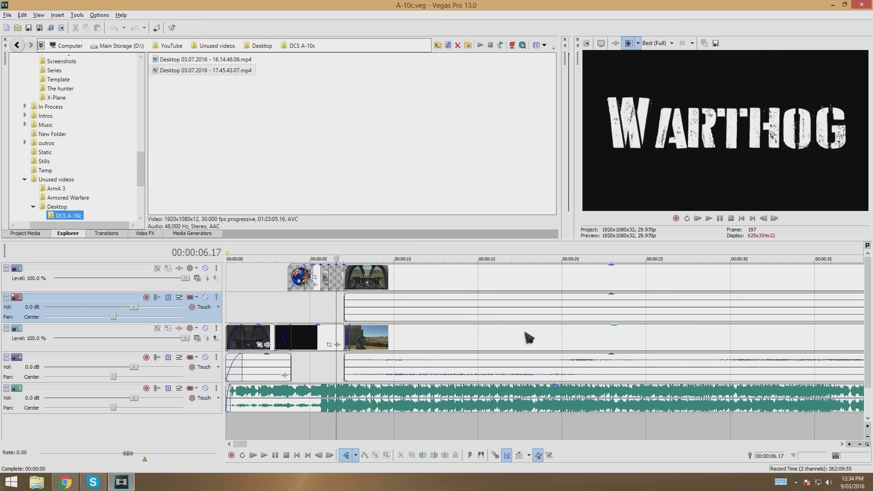
{"action": "scroll", "coordinate": [522, 318], "scroll_direction": "down", "scroll_amount": 6}
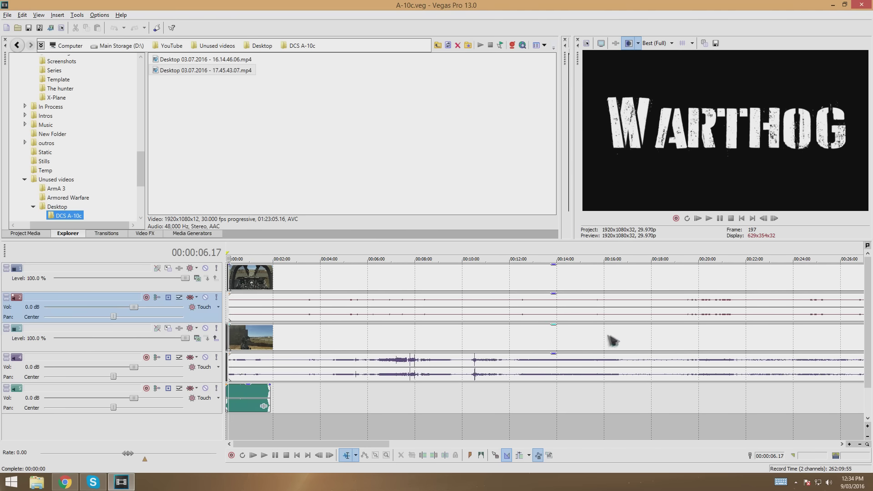
{"action": "scroll", "coordinate": [619, 343], "scroll_direction": "down", "scroll_amount": 2}
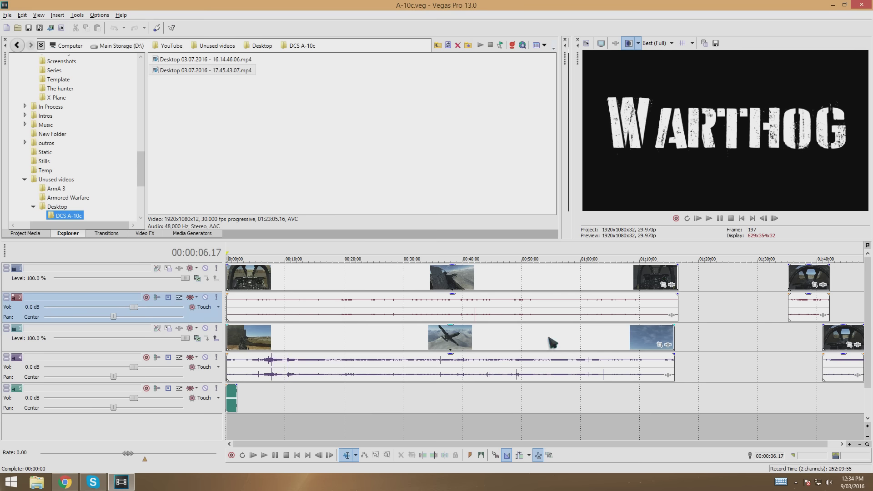
{"action": "scroll", "coordinate": [552, 342], "scroll_direction": "up", "scroll_amount": 4}
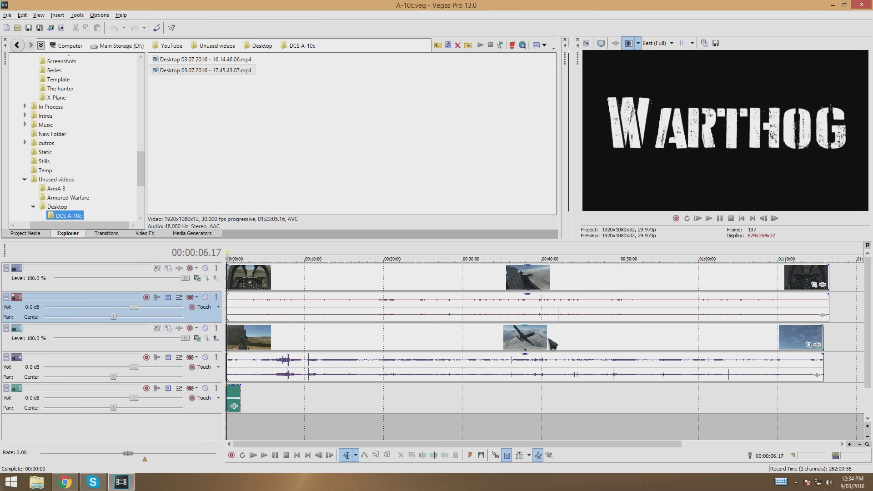
{"action": "scroll", "coordinate": [552, 342], "scroll_direction": "up", "scroll_amount": 2}
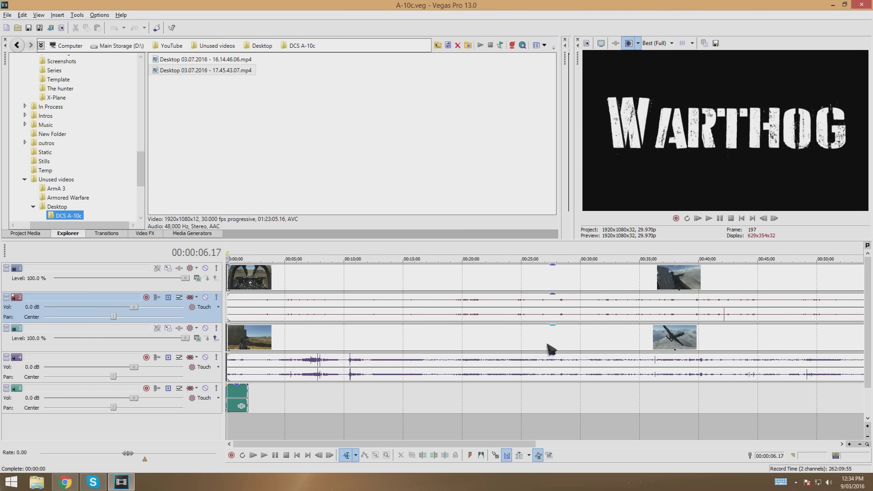
{"action": "scroll", "coordinate": [445, 340], "scroll_direction": "up", "scroll_amount": 10}
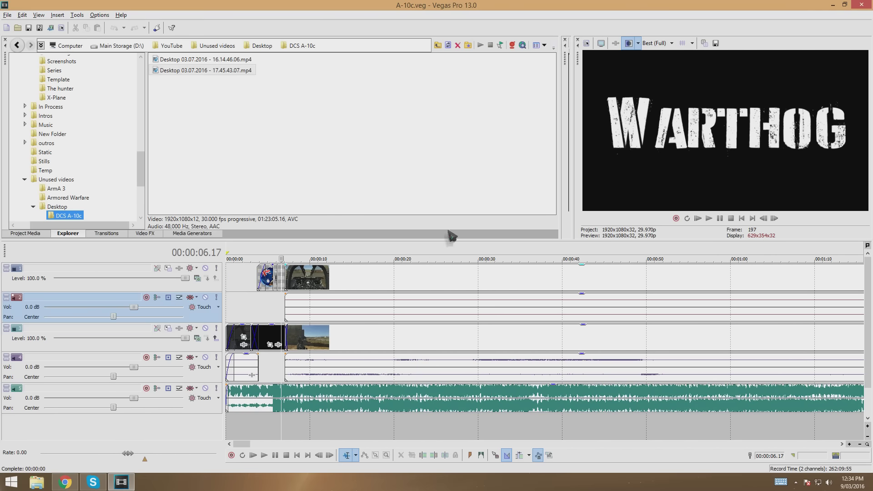
{"action": "scroll", "coordinate": [433, 313], "scroll_direction": "up", "scroll_amount": 2}
{"action": "scroll", "coordinate": [432, 314], "scroll_direction": "up", "scroll_amount": 3}
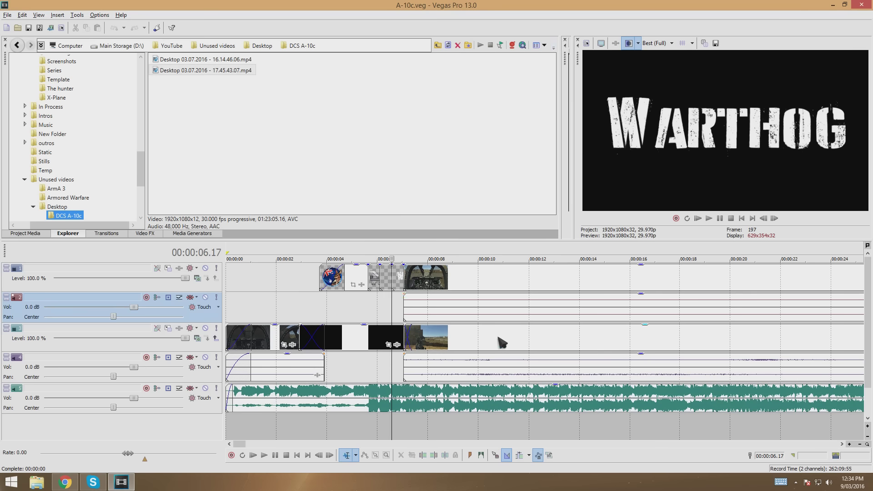
{"action": "scroll", "coordinate": [519, 341], "scroll_direction": "up", "scroll_amount": 1}
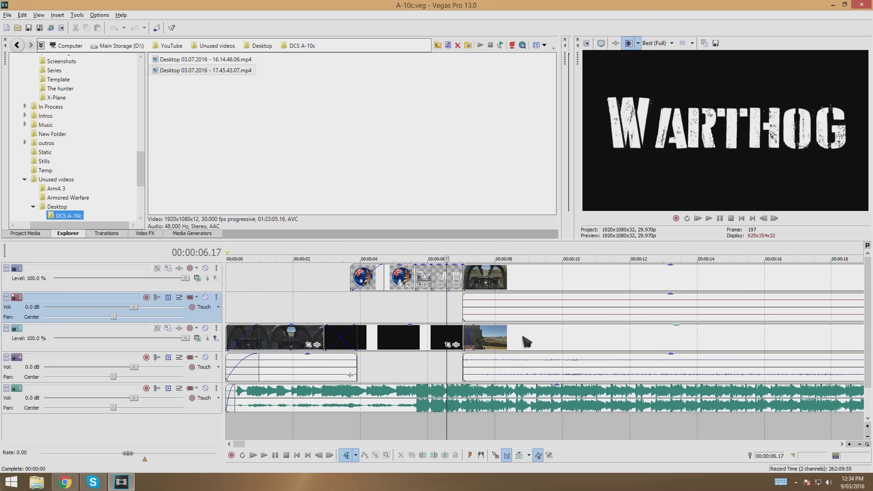
{"action": "scroll", "coordinate": [526, 340], "scroll_direction": "up", "scroll_amount": 2}
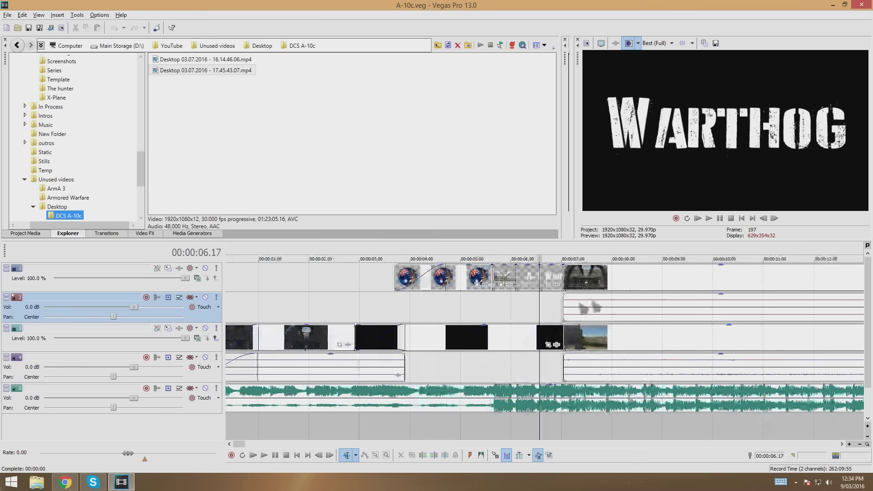
- Preview the cut from the titles into the cockpit footage and lower the upper cockpit clip's opacity to fully transparent
{"action": "left_click", "coordinate": [701, 219]}
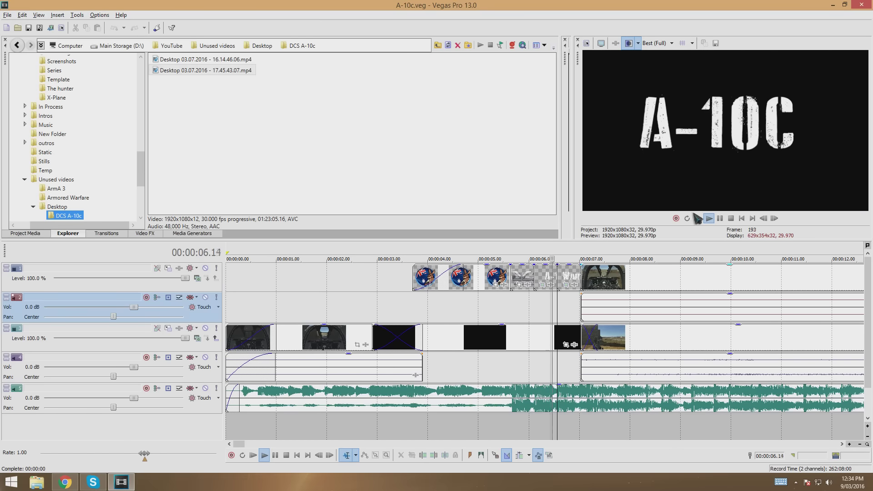
{"action": "left_click", "coordinate": [720, 219]}
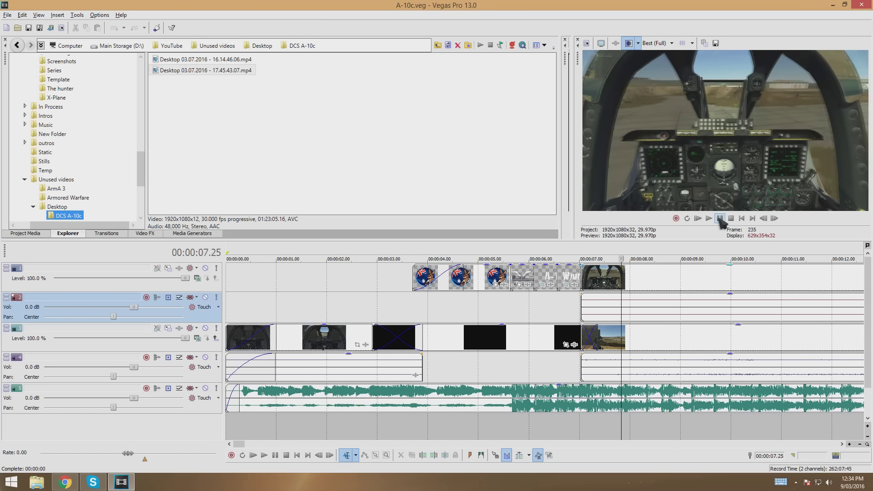
{"action": "scroll", "coordinate": [605, 289], "scroll_direction": "up", "scroll_amount": 2}
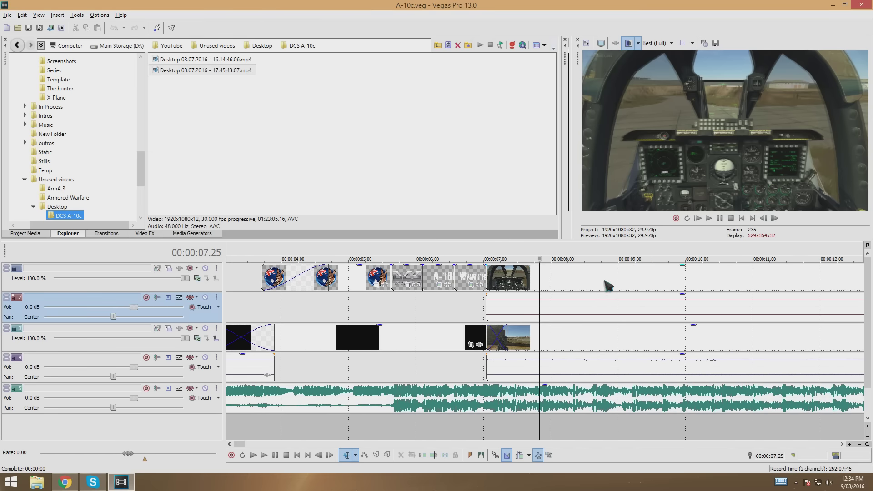
{"action": "scroll", "coordinate": [607, 286], "scroll_direction": "up", "scroll_amount": 1}
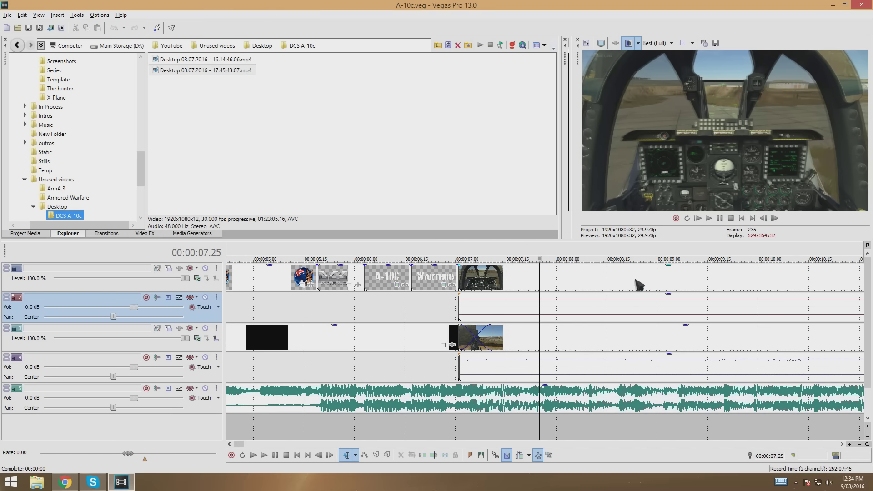
{"action": "left_click_drag", "start_coordinate": [670, 270], "coordinate": [675, 305]}
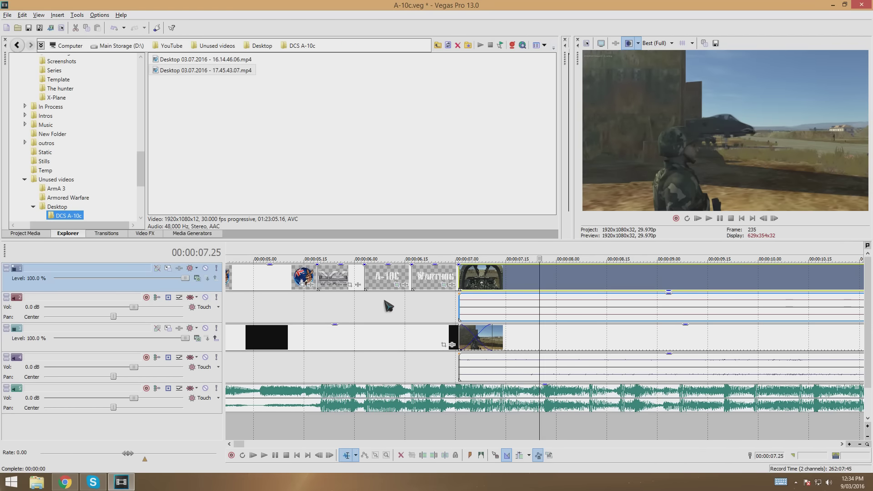
- Play from the A-10C title through the transition into the external-view recording
{"action": "left_click", "coordinate": [368, 303]}
{"action": "left_click", "coordinate": [710, 219]}
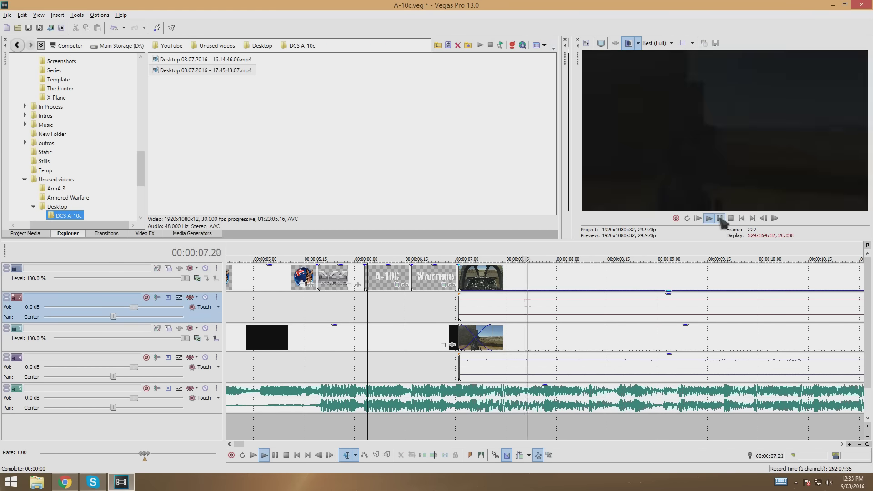
{"action": "key", "text": "Return"}
- Examine the fade-in of the external-view recording at 00:00:07.01 and play the footage to about 00:00:11.11
{"action": "left_click", "coordinate": [459, 336]}
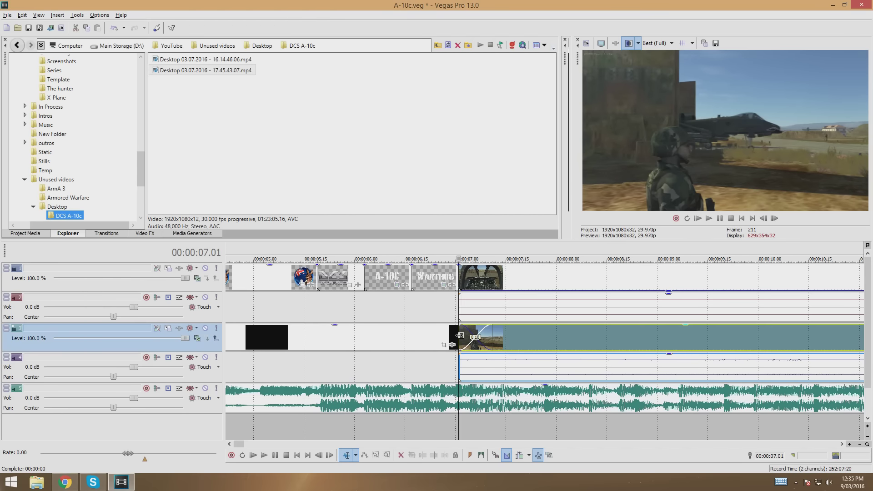
{"action": "scroll", "coordinate": [459, 336], "scroll_direction": "up", "scroll_amount": 3}
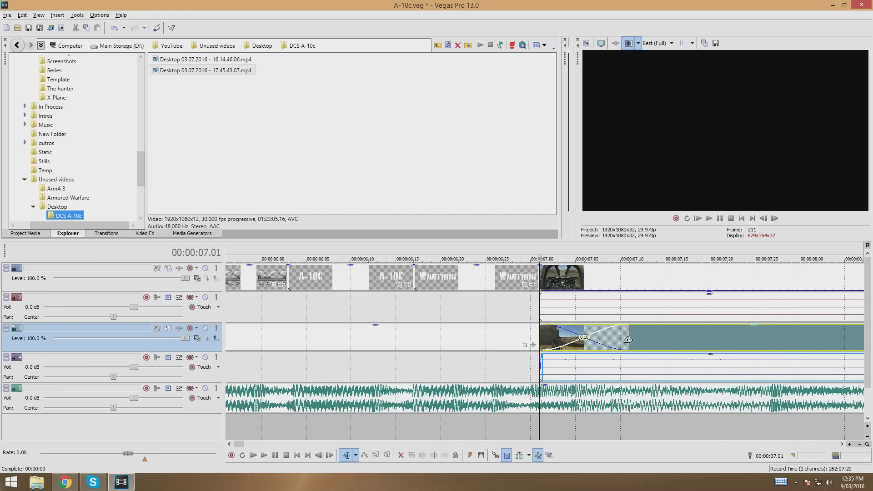
{"action": "left_click", "coordinate": [710, 219]}
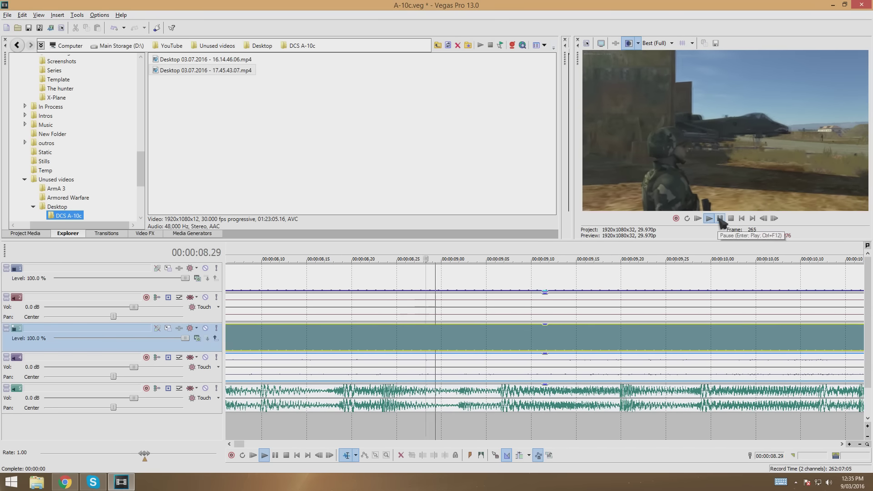
{"action": "left_click", "coordinate": [719, 218]}
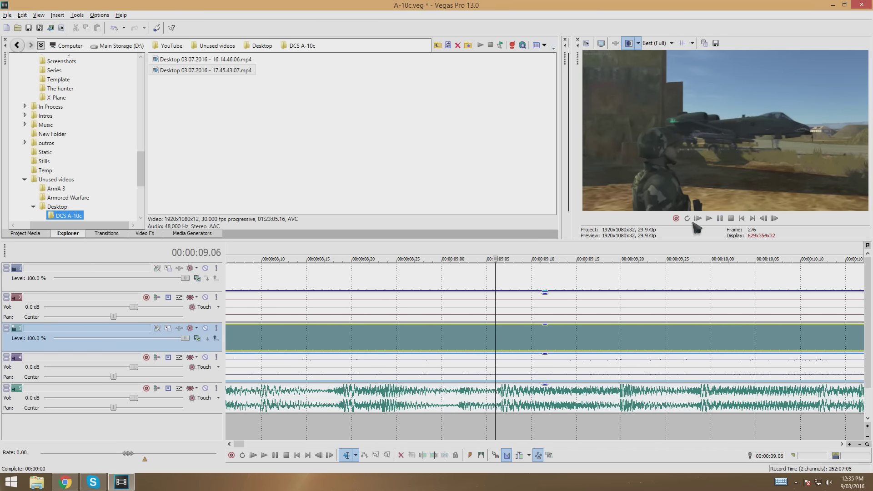
{"action": "left_click", "coordinate": [709, 219]}
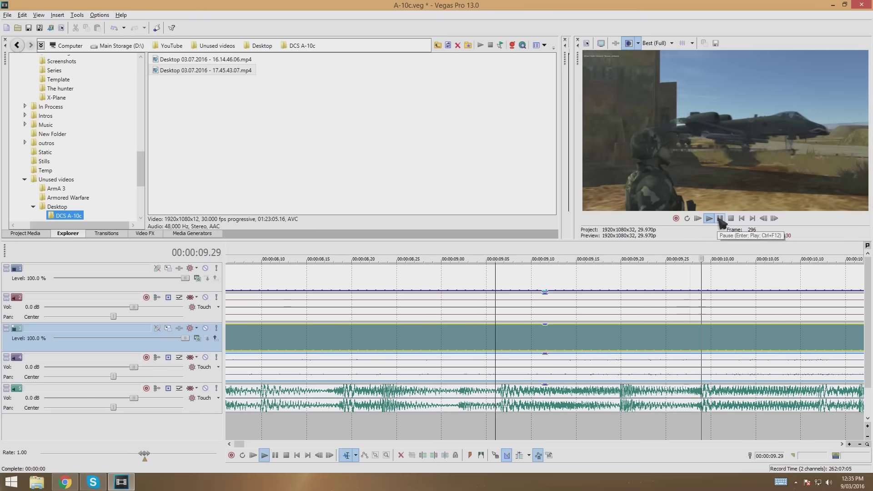
{"action": "left_click", "coordinate": [719, 219]}
- Scrub the external-view footage around the 10 to 12 second mark and split the cockpit recording at 00:00:11.03
{"action": "scroll", "coordinate": [552, 341], "scroll_direction": "down", "scroll_amount": 5}
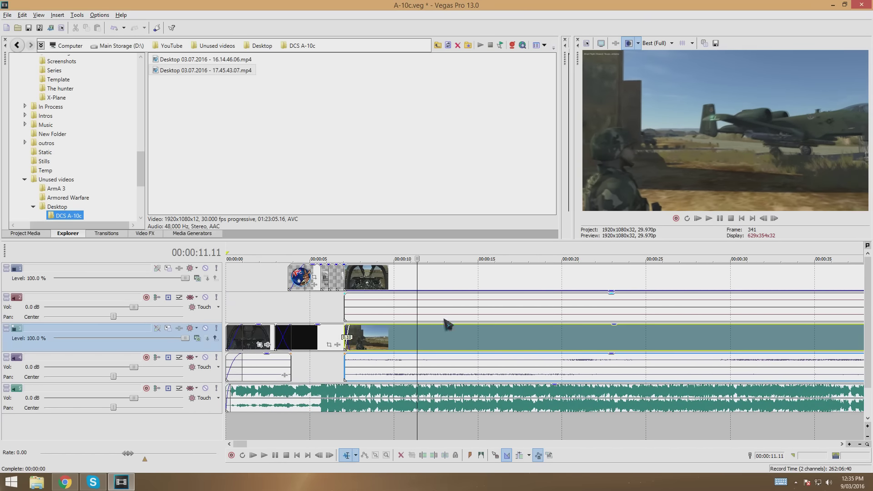
{"action": "left_click", "coordinate": [396, 281]}
{"action": "left_click", "coordinate": [402, 275]}
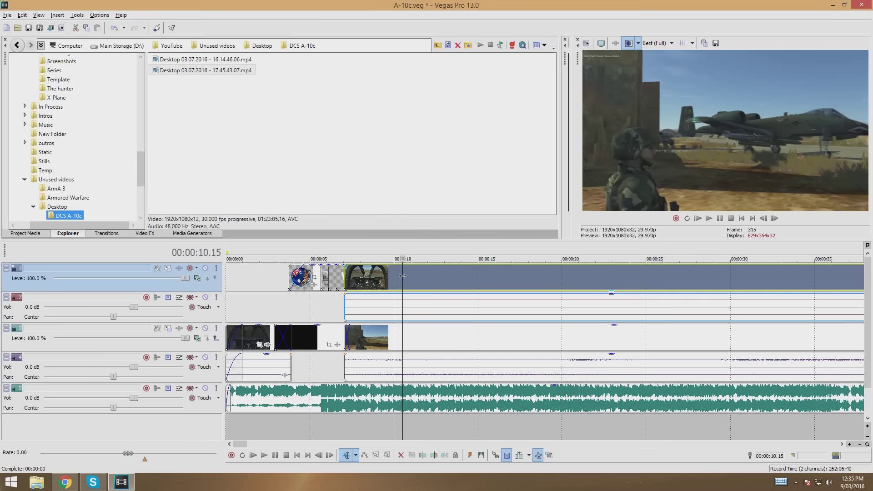
{"action": "left_click", "coordinate": [405, 276]}
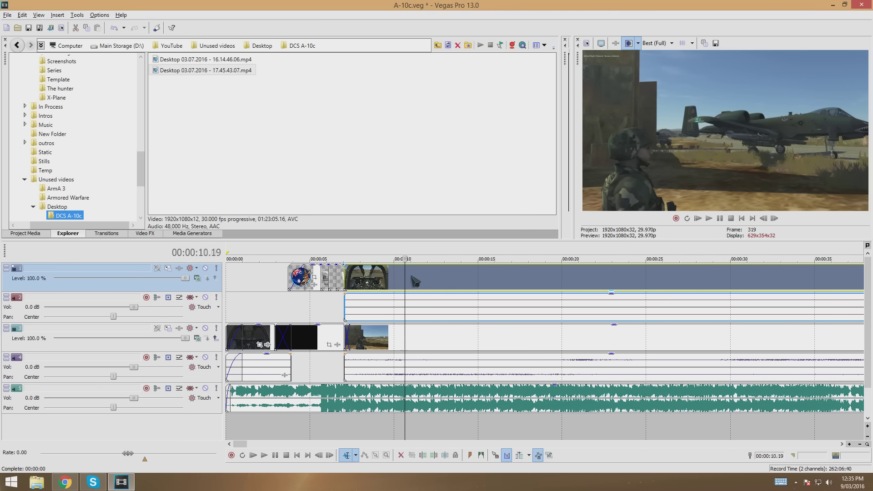
{"action": "left_click", "coordinate": [411, 276]}
{"action": "left_click", "coordinate": [415, 277]}
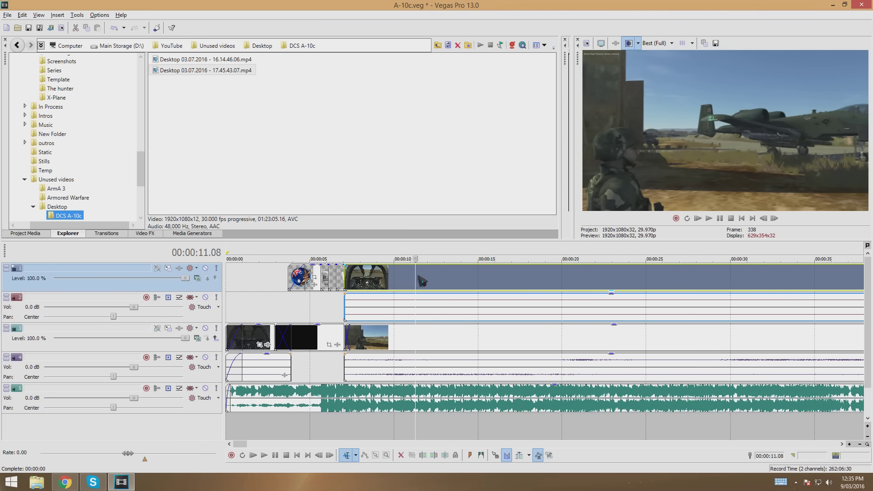
{"action": "left_click", "coordinate": [419, 275]}
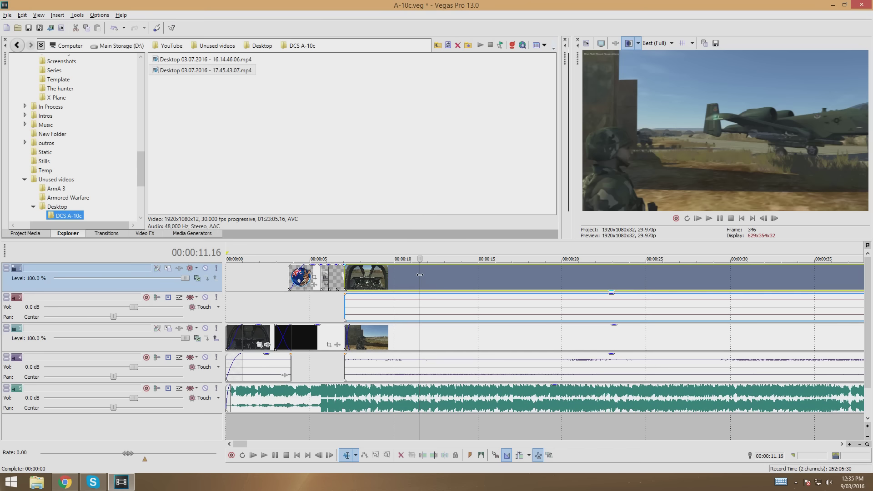
{"action": "left_click", "coordinate": [416, 276]}
{"action": "left_click", "coordinate": [415, 275]}
{"action": "left_click", "coordinate": [412, 277]}
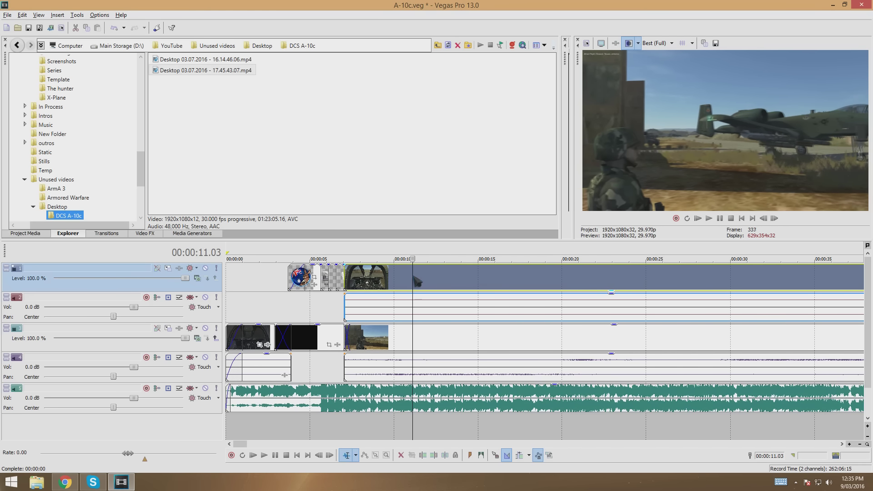
{"action": "right_click", "coordinate": [412, 275]}
{"action": "left_click", "coordinate": [444, 326]}
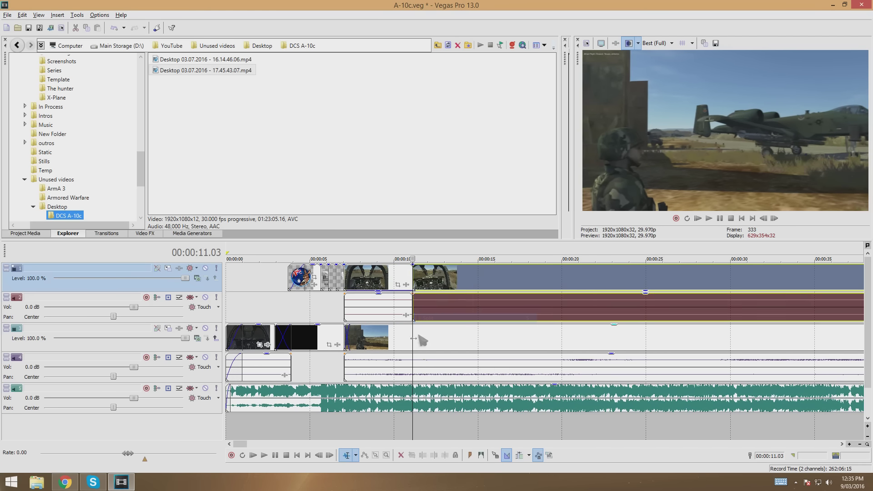
- Split the external-view recording at the same time, 00:00:11.03
{"action": "left_click", "coordinate": [411, 338]}
{"action": "right_click", "coordinate": [411, 338]}
{"action": "left_click", "coordinate": [439, 188]}
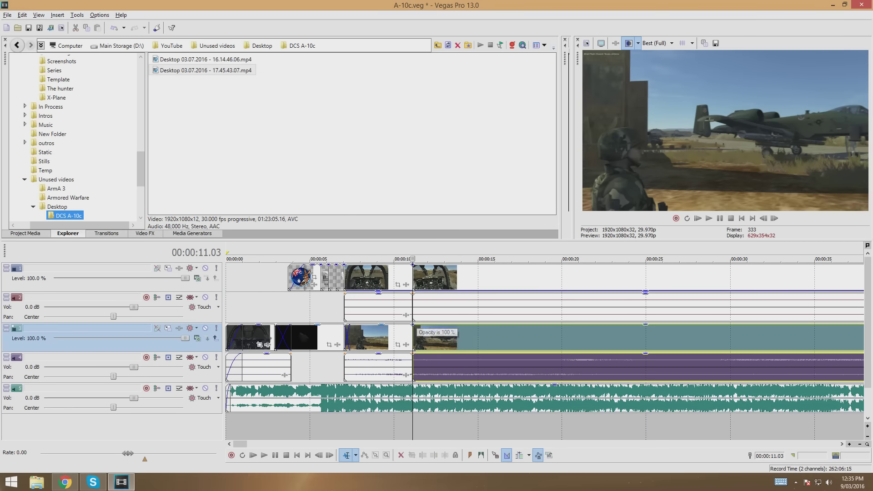
- Mute the external-view video track and delete the cockpit section that ends at 00:00:11.03
{"action": "left_click", "coordinate": [206, 328]}
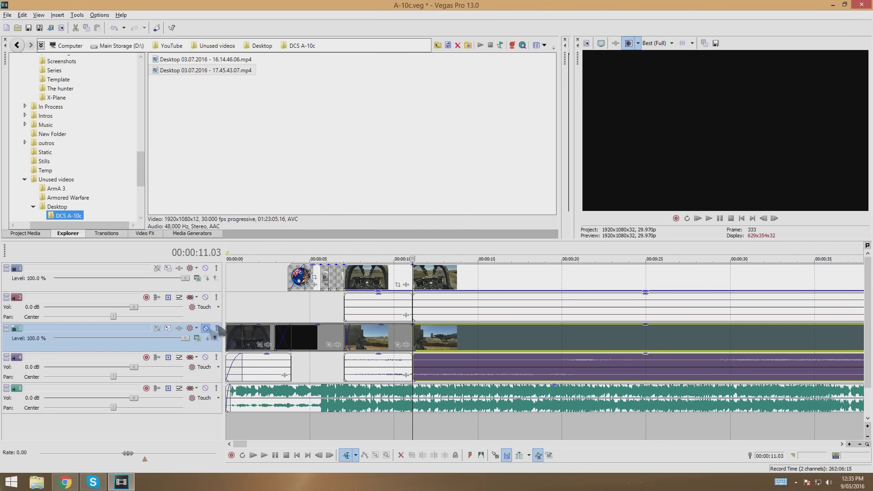
{"action": "left_click", "coordinate": [400, 272]}
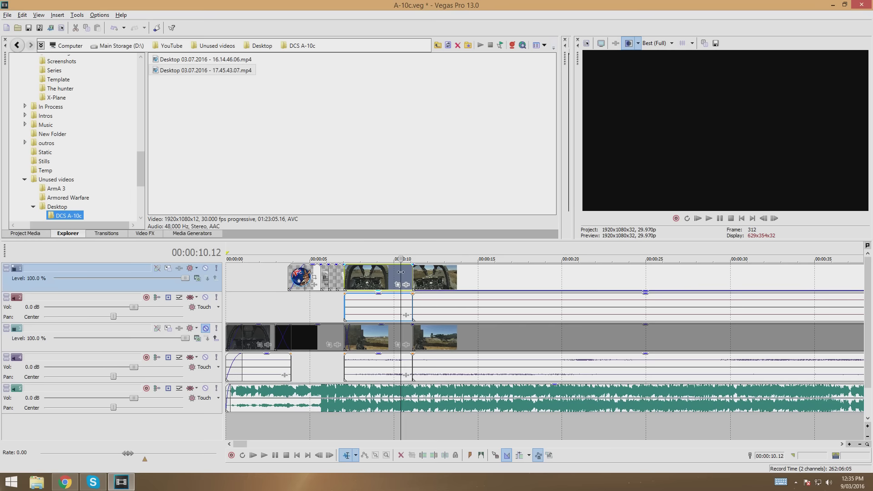
{"action": "key", "text": "Delete"}
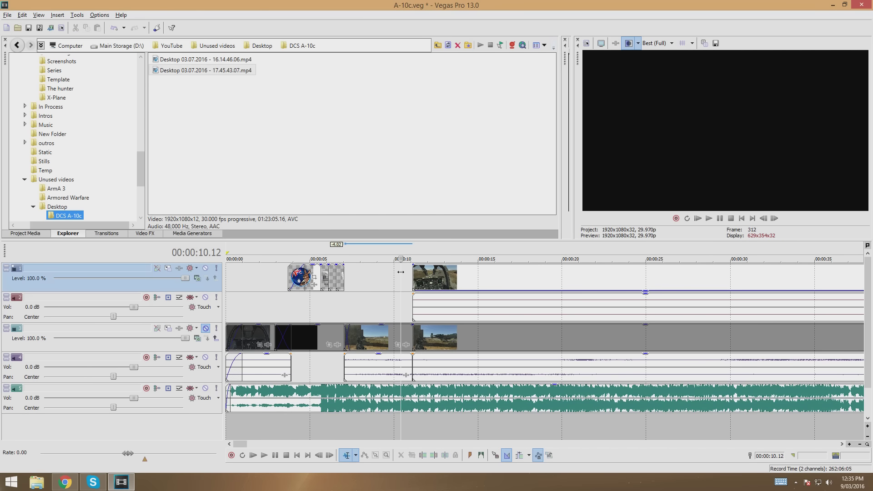
- Restore the remaining cockpit clip's opacity to 100% and play its opening to check the cockpit view
{"action": "left_click", "coordinate": [414, 277]}
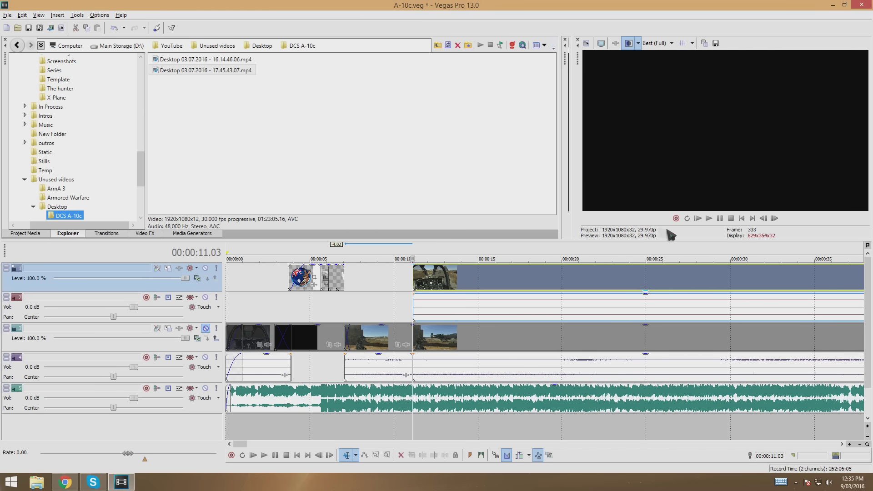
{"action": "left_click", "coordinate": [708, 218]}
{"action": "left_click", "coordinate": [720, 219]}
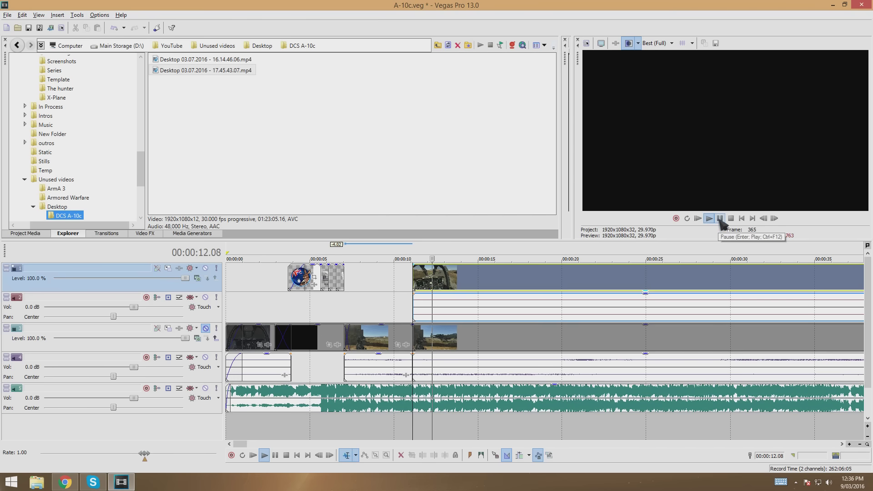
{"action": "left_click", "coordinate": [361, 285]}
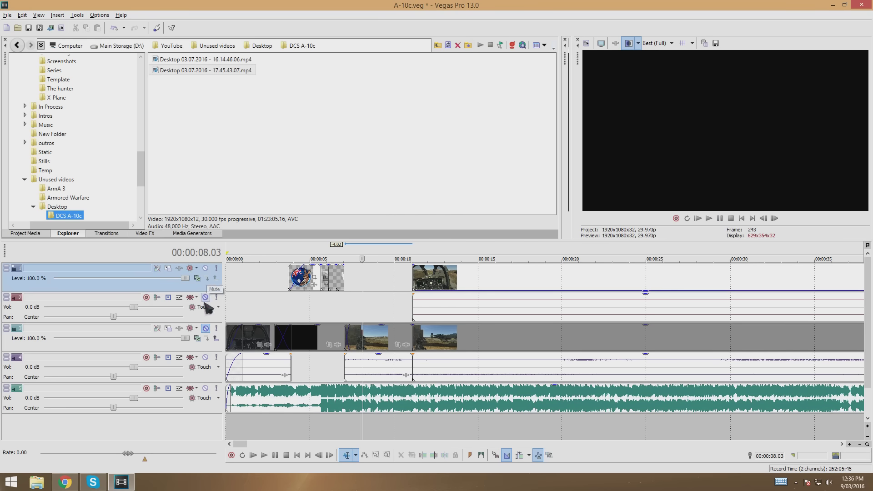
{"action": "left_click", "coordinate": [648, 293]}
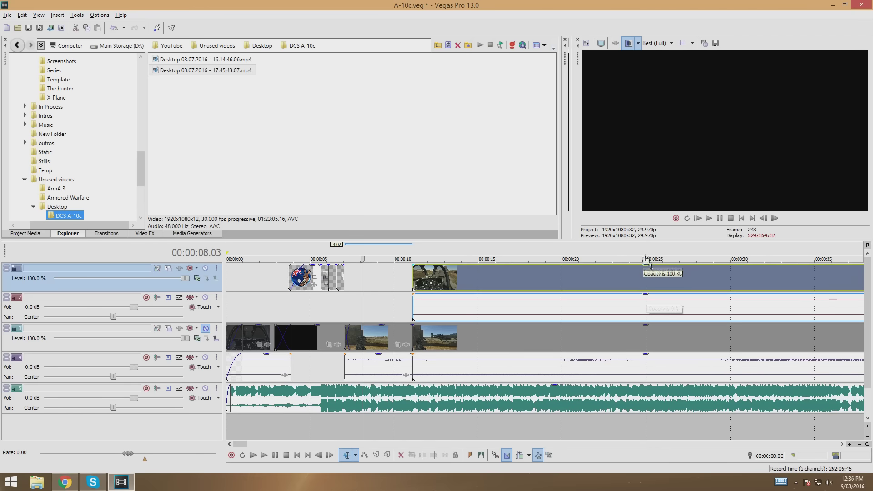
{"action": "left_click", "coordinate": [387, 279]}
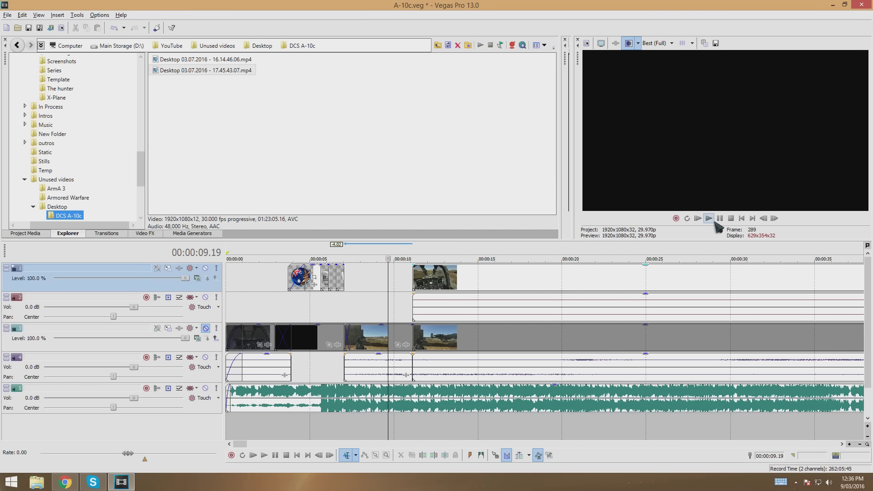
{"action": "left_click", "coordinate": [710, 219]}
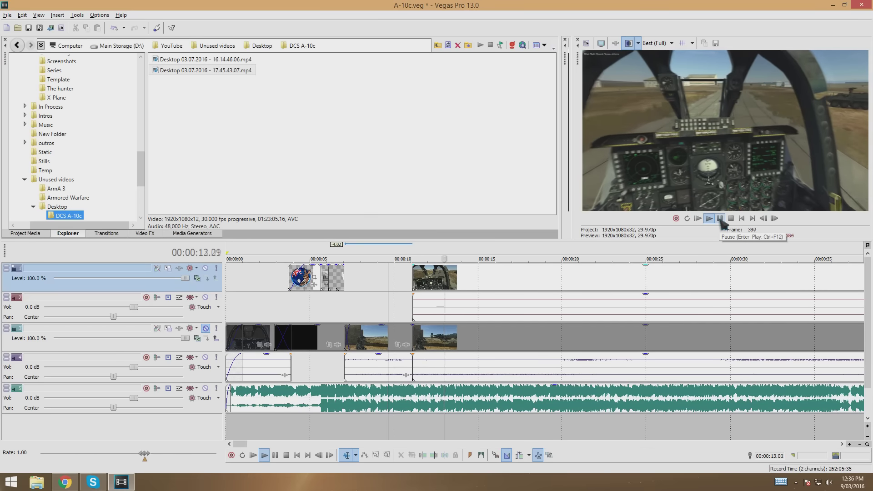
{"action": "left_click", "coordinate": [720, 219]}
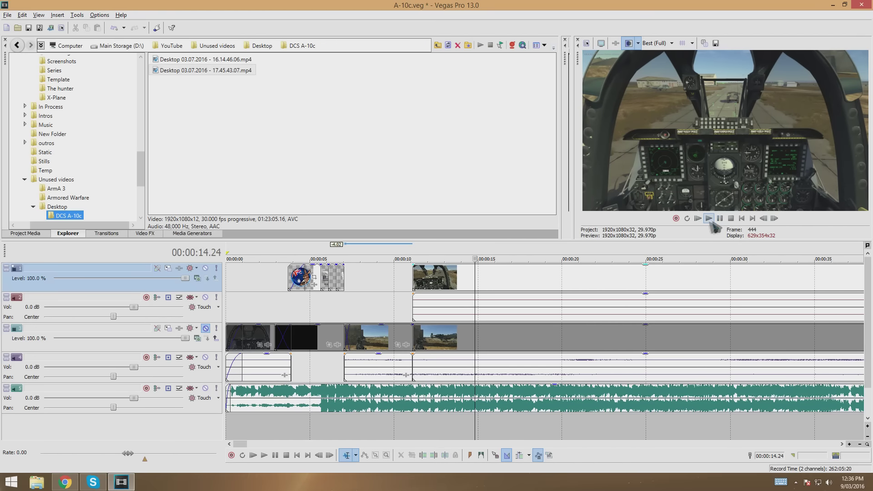
- Play the cockpit footage to 00:00:14.16 and split both the cockpit and external-view recordings there
{"action": "left_click", "coordinate": [425, 276]}
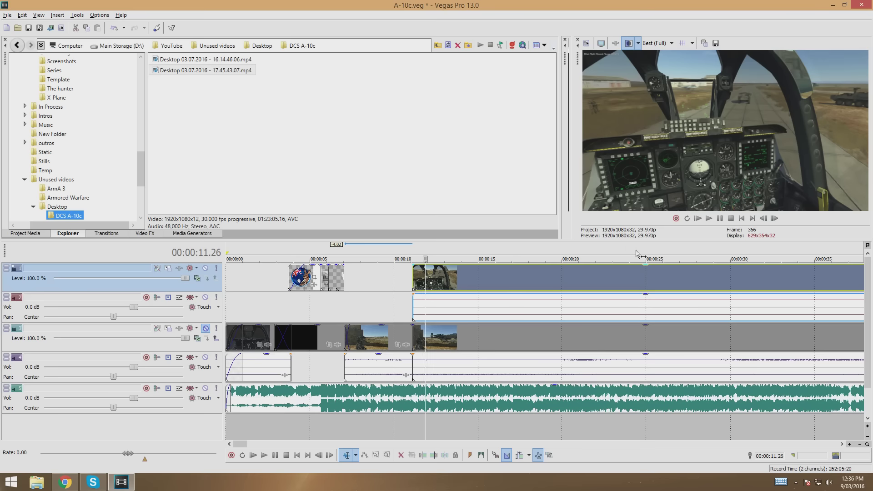
{"action": "left_click", "coordinate": [709, 219]}
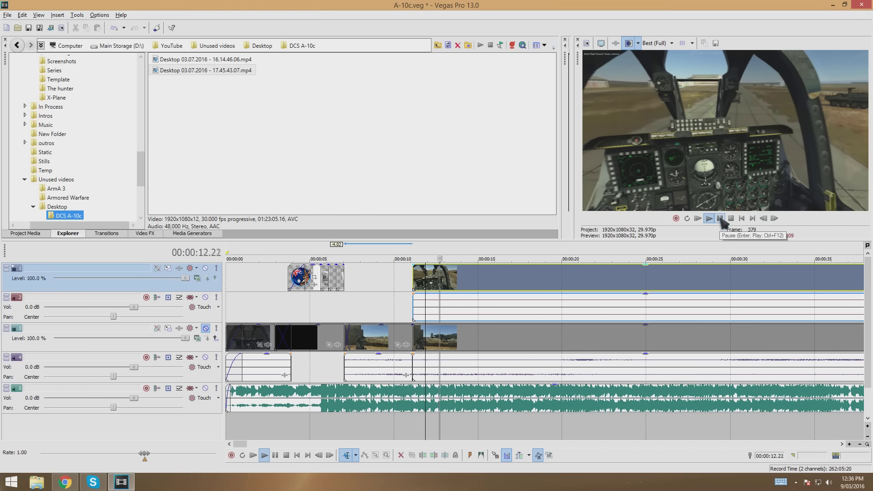
{"action": "left_click", "coordinate": [720, 218]}
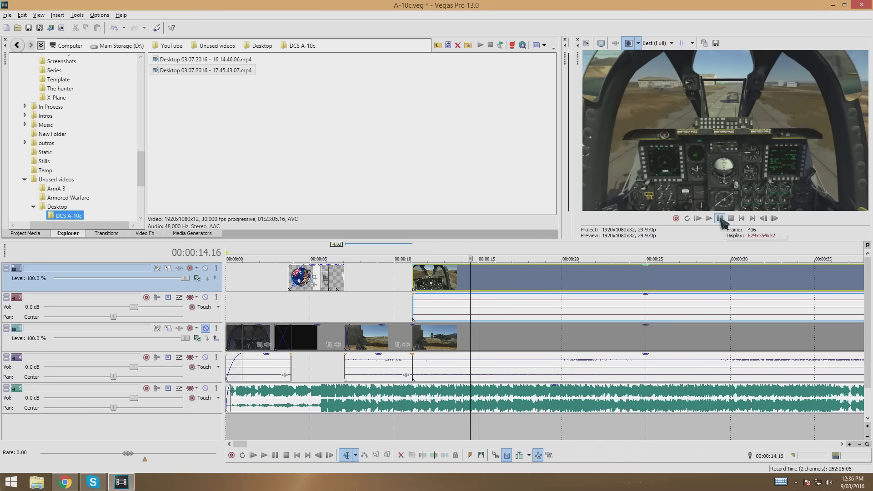
{"action": "right_click", "coordinate": [470, 284]}
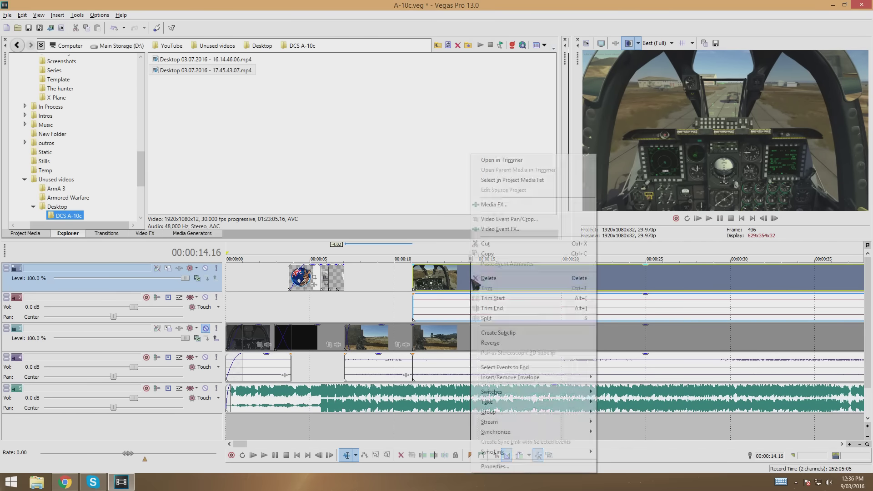
{"action": "left_click", "coordinate": [521, 318]}
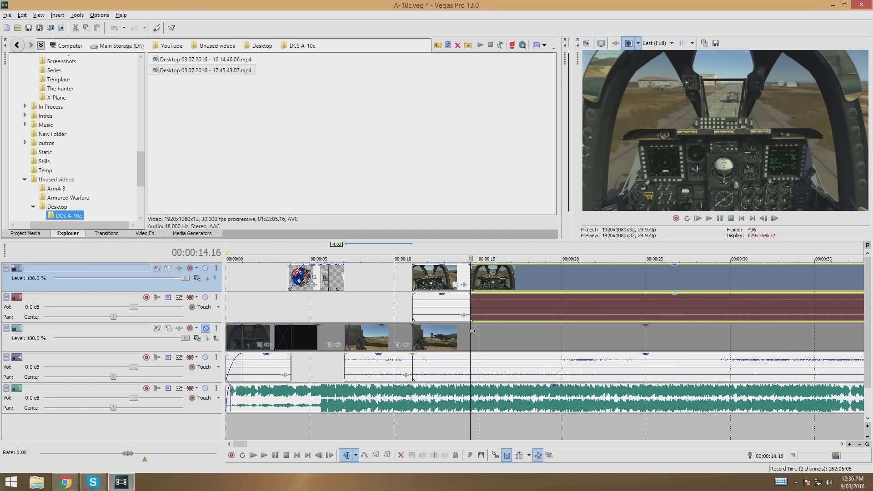
{"action": "right_click", "coordinate": [472, 331]}
{"action": "left_click", "coordinate": [486, 182]}
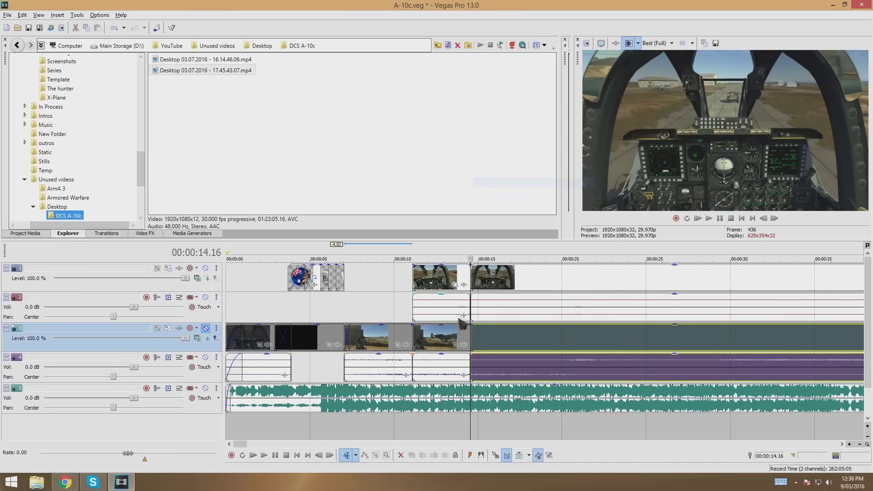
- Delete the external-view section between the two splits and move the short cockpit section down into its place
{"action": "left_click", "coordinate": [451, 337]}
{"action": "key", "text": "Delete"}
{"action": "left_click_drag", "start_coordinate": [443, 292], "coordinate": [435, 369]}
- Close the small gap at about 00:00:11.03 by sliding the moved cockpit section against the preceding external-view clip
{"action": "scroll", "coordinate": [436, 370], "scroll_direction": "up", "scroll_amount": 6}
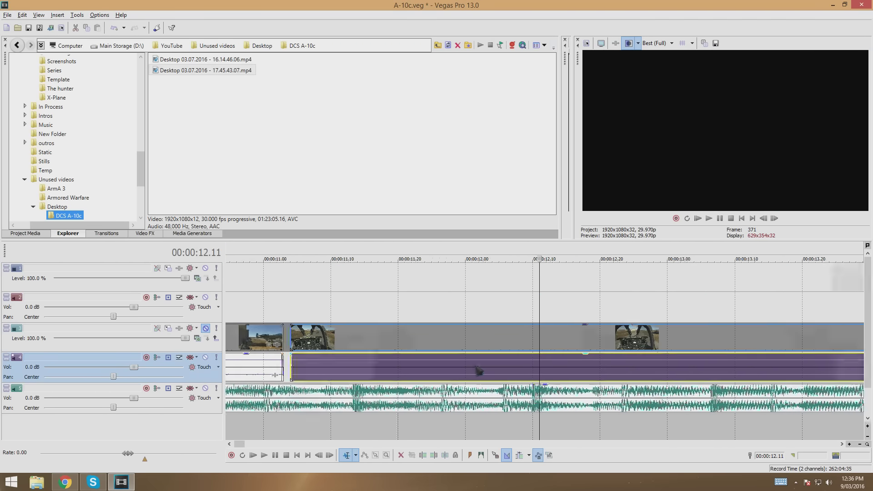
{"action": "scroll", "coordinate": [477, 369], "scroll_direction": "down", "scroll_amount": 2}
{"action": "left_click", "coordinate": [377, 372]}
{"action": "scroll", "coordinate": [527, 344], "scroll_direction": "up", "scroll_amount": 5}
{"action": "left_click", "coordinate": [560, 343]}
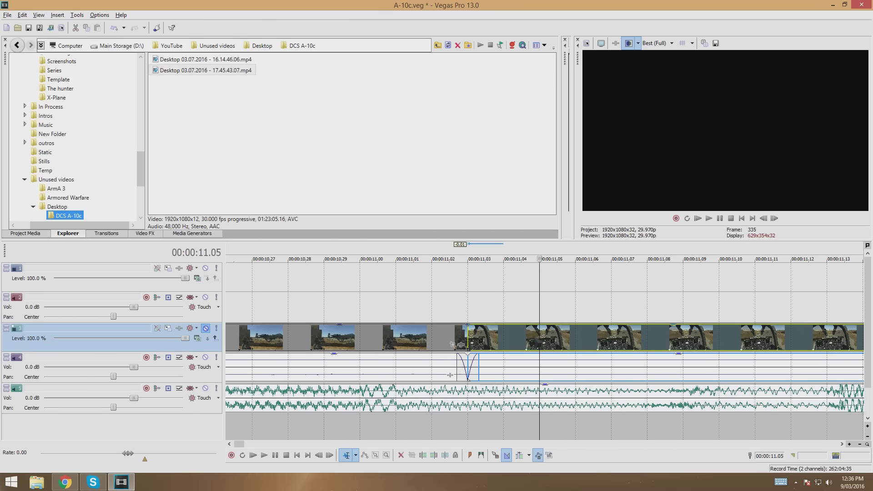
{"action": "left_click", "coordinate": [440, 316]}
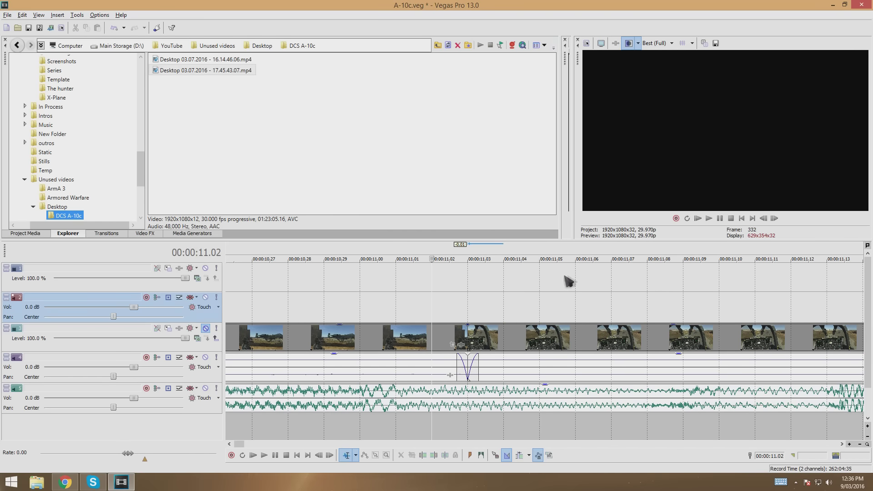
- Lower the opacity of the upper cockpit clip starting at 00:00:14.16 to fully transparent
{"action": "scroll", "coordinate": [543, 300], "scroll_direction": "down", "scroll_amount": 3}
{"action": "scroll", "coordinate": [538, 320], "scroll_direction": "down", "scroll_amount": 4}
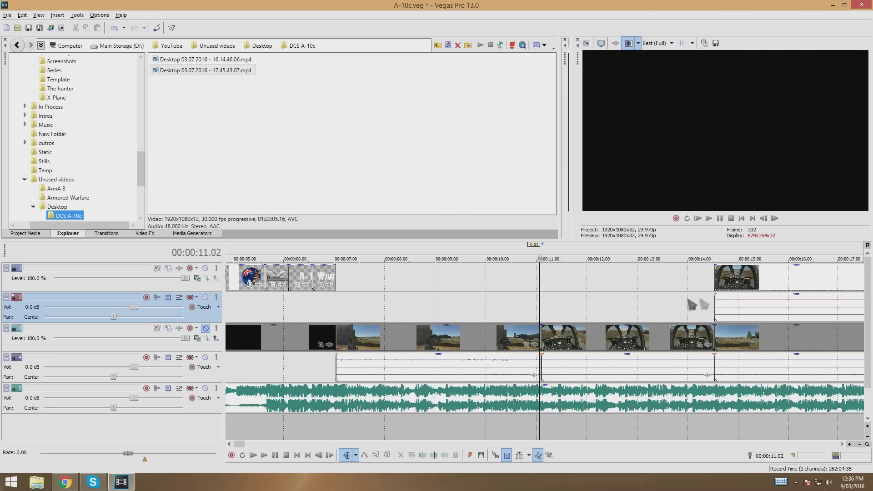
{"action": "left_click_drag", "start_coordinate": [799, 266], "coordinate": [801, 300]}
{"action": "scroll", "coordinate": [612, 298], "scroll_direction": "down", "scroll_amount": 4}
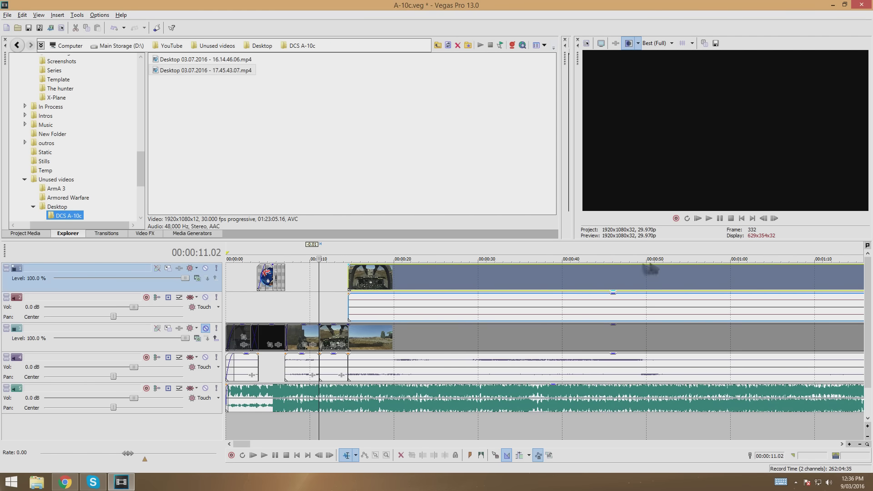
- Preview the intro up to the kangaroo logo and unmute the lower video track holding the external-view footage
{"action": "left_click", "coordinate": [254, 308]}
{"action": "left_click", "coordinate": [700, 219]}
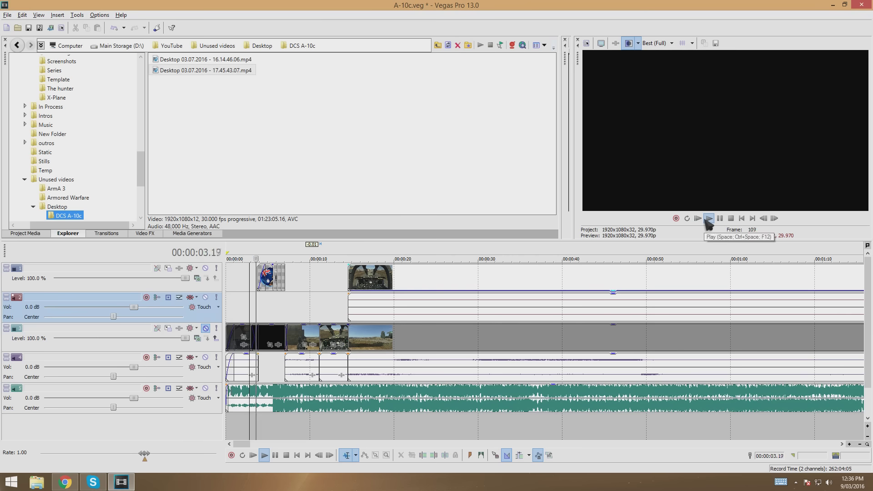
{"action": "left_click", "coordinate": [722, 219]}
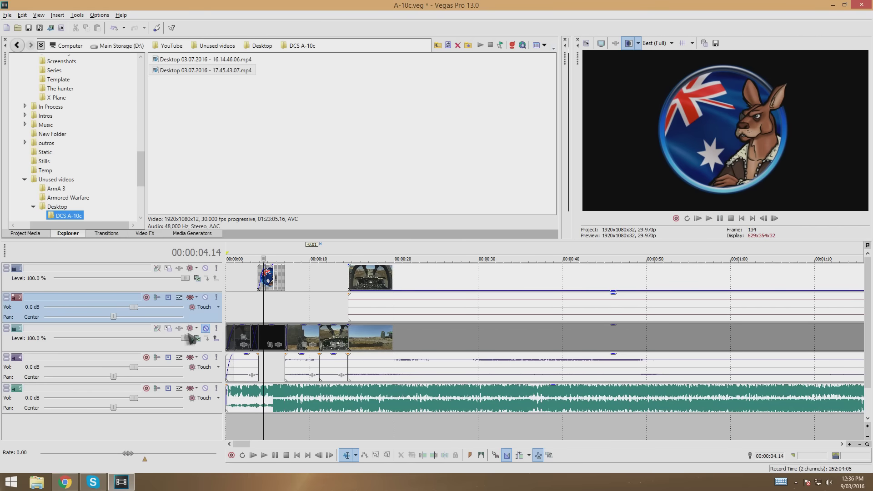
{"action": "left_click", "coordinate": [207, 328]}
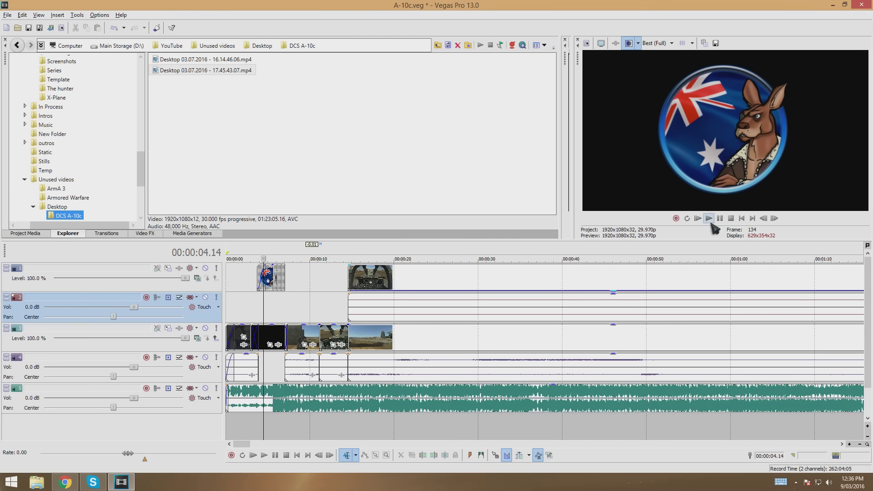
- Play the edited sequence from the logo through both view changes to about 00:00:16.27 and mute the music track
{"action": "left_click", "coordinate": [697, 219]}
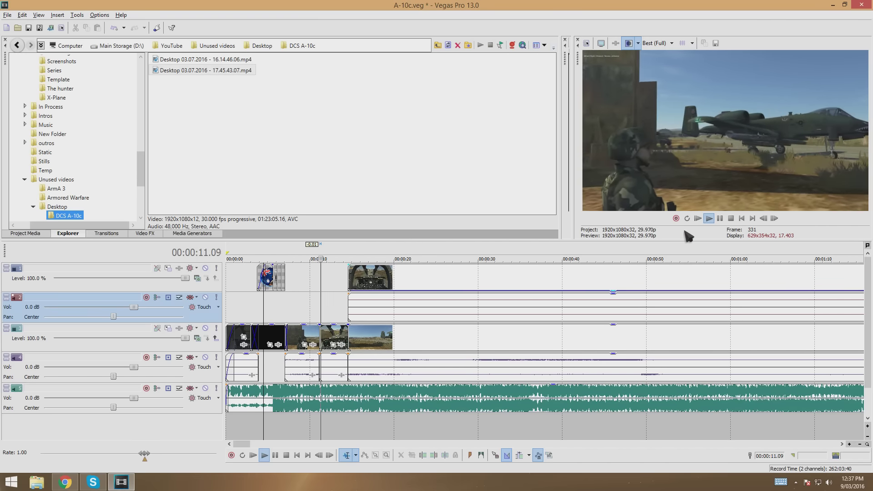
{"action": "left_click", "coordinate": [720, 219]}
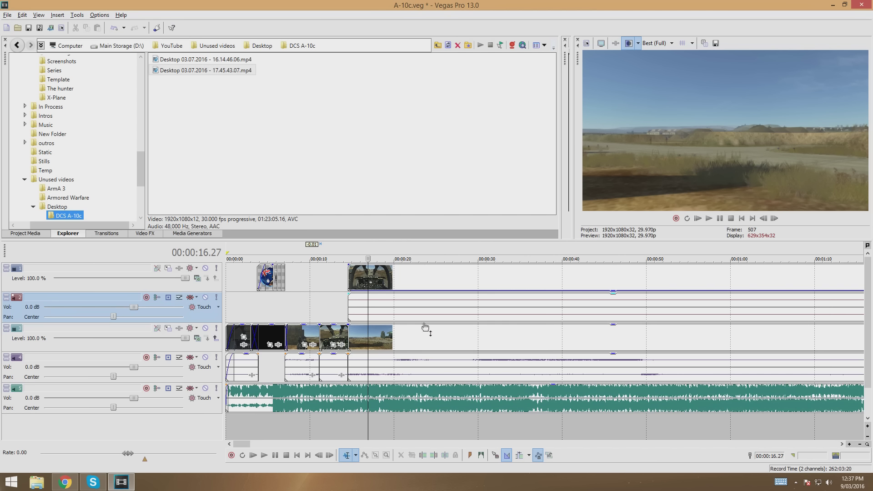
{"action": "left_click", "coordinate": [205, 387]}
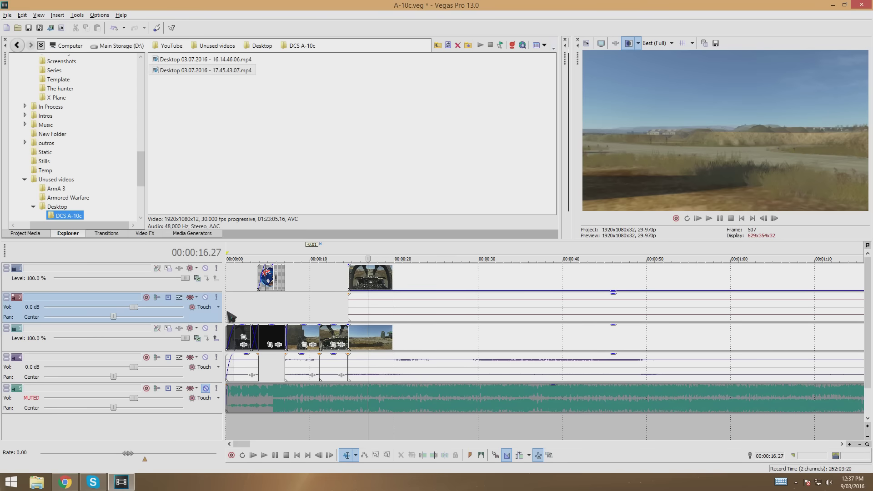
- Mute the top video track and restore the upper cockpit clip's opacity to full
{"action": "left_click", "coordinate": [205, 268]}
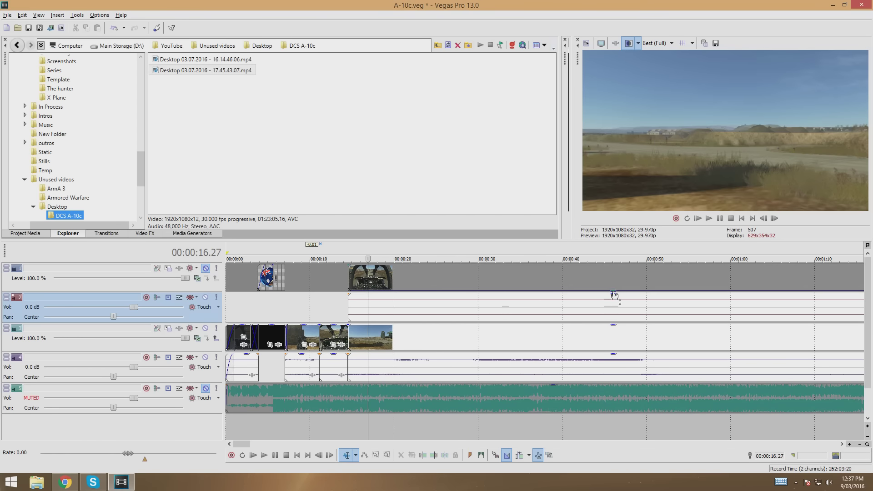
{"action": "left_click_drag", "start_coordinate": [613, 293], "coordinate": [613, 253]}
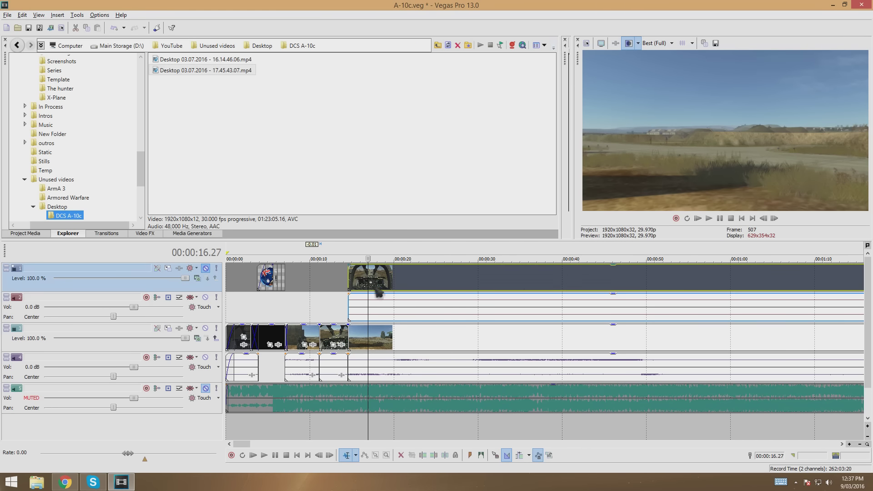
- Play the footage from about 00:00:13.07 and pause at 00:00:39.13 with the vehicle in front of the aircraft
{"action": "left_click", "coordinate": [359, 277]}
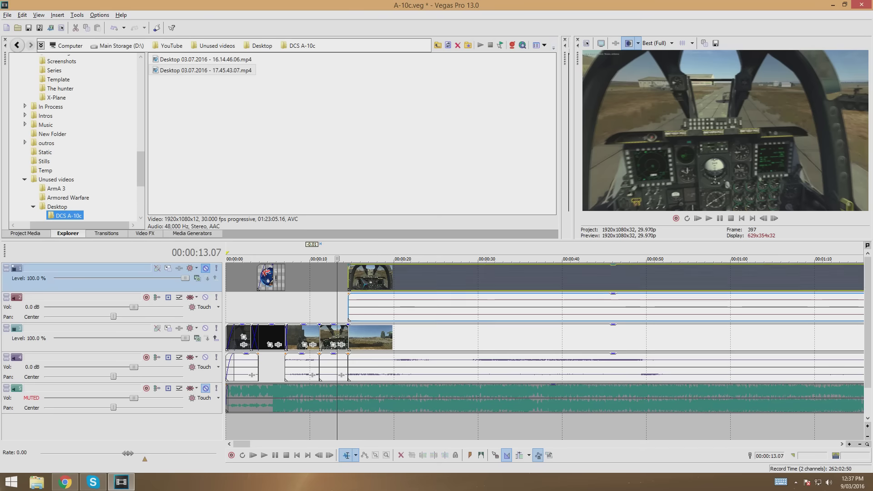
{"action": "left_click", "coordinate": [709, 219]}
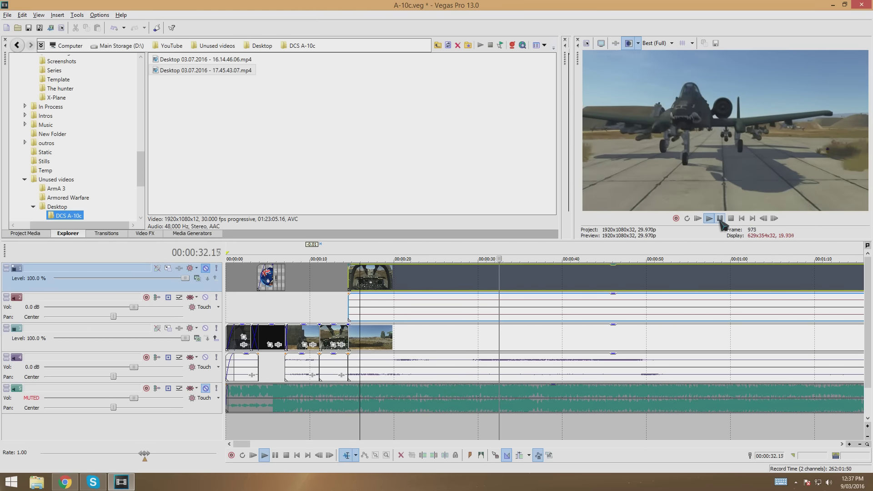
{"action": "left_click", "coordinate": [721, 221]}
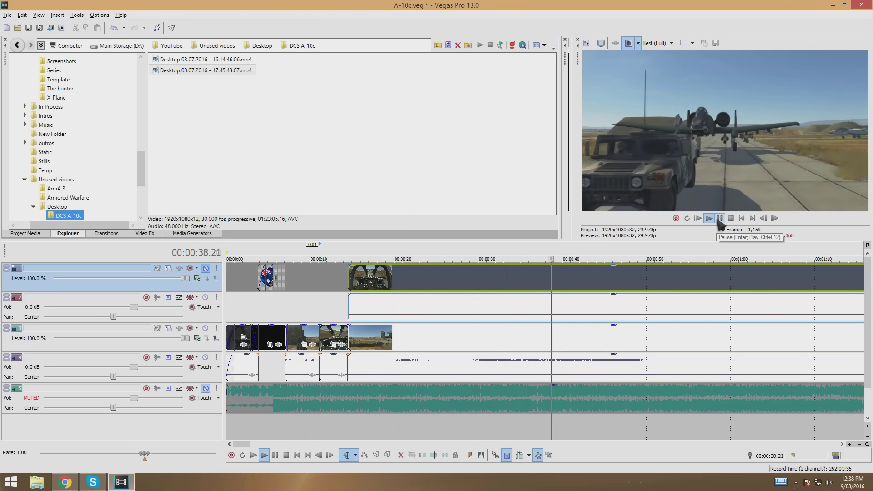
{"action": "left_click", "coordinate": [720, 219]}
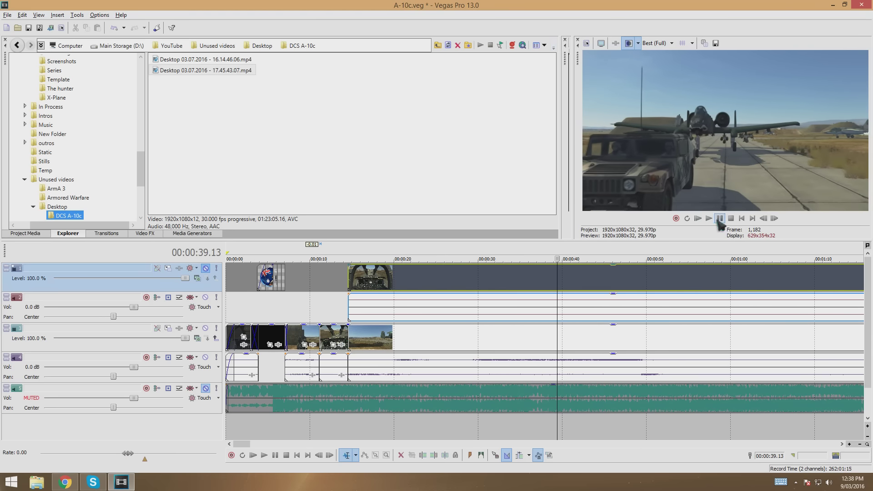
- Split the upper cockpit clip and the external-view clip with their audio at 00:00:39.13
{"action": "right_click", "coordinate": [561, 282]}
{"action": "left_click", "coordinate": [573, 316]}
{"action": "right_click", "coordinate": [558, 335]}
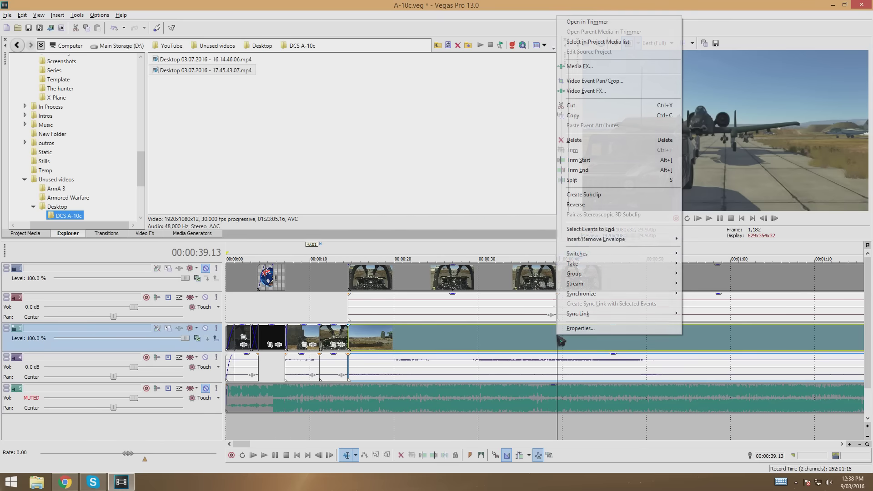
{"action": "left_click", "coordinate": [589, 180]}
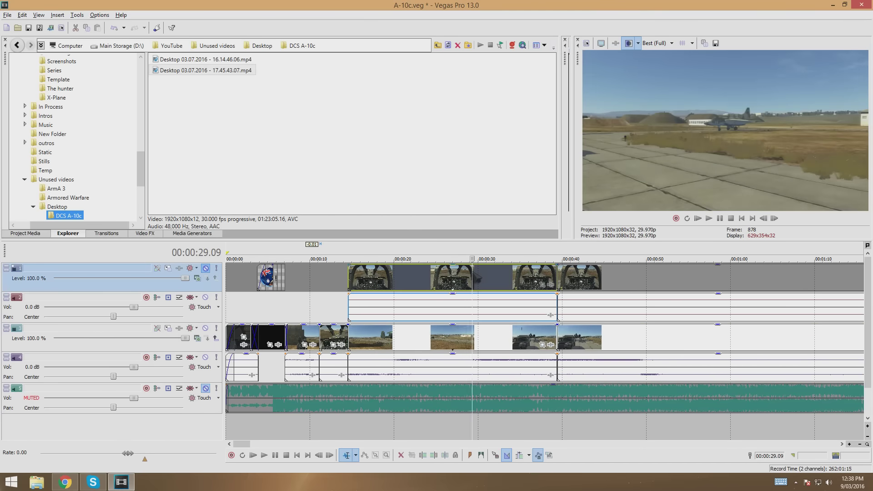
- Delete the cockpit and external-view sections between about 00:00:14.16 and 00:00:39.13
{"action": "key", "text": "Delete"}
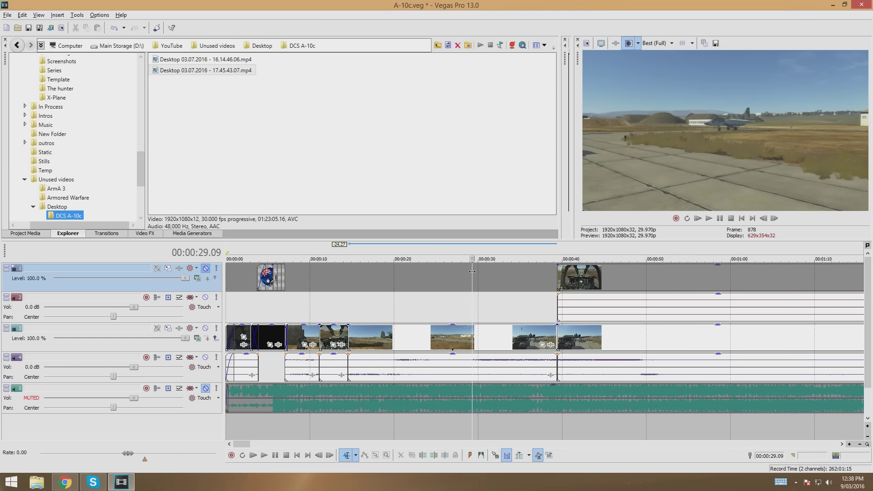
{"action": "left_click", "coordinate": [480, 329]}
{"action": "key", "text": "Delete"}
- Slide the remaining cockpit and external-view clips back along the timeline to just after 00:00:14.16
{"action": "left_click_drag", "start_coordinate": [624, 279], "coordinate": [443, 287]}
{"action": "left_click_drag", "start_coordinate": [633, 341], "coordinate": [431, 349]}
{"action": "left_click", "coordinate": [356, 342]}
{"action": "scroll", "coordinate": [355, 342], "scroll_direction": "up", "scroll_amount": 10}
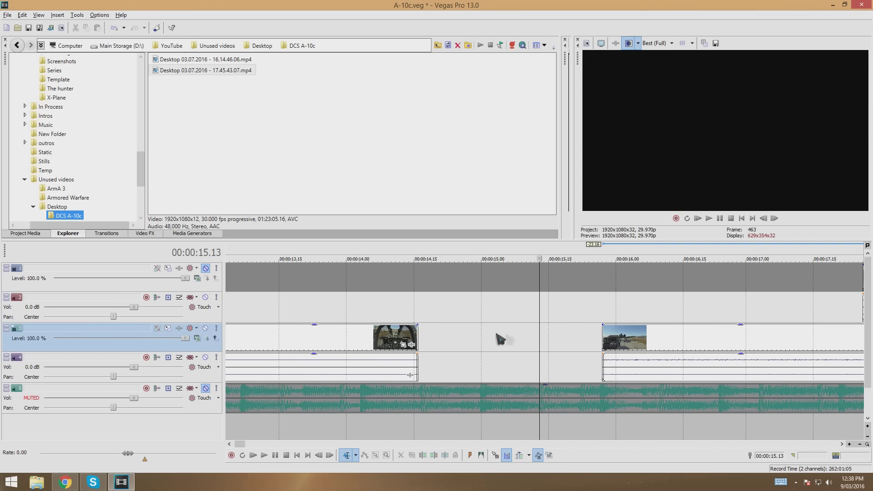
{"action": "scroll", "coordinate": [539, 337], "scroll_direction": "down", "scroll_amount": 3}
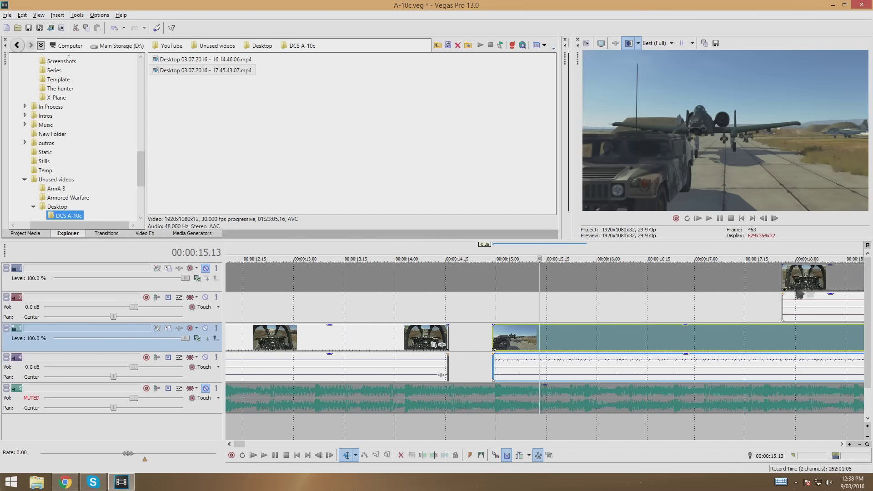
{"action": "left_click_drag", "start_coordinate": [842, 280], "coordinate": [512, 286]}
{"action": "left_click_drag", "start_coordinate": [585, 337], "coordinate": [557, 344]}
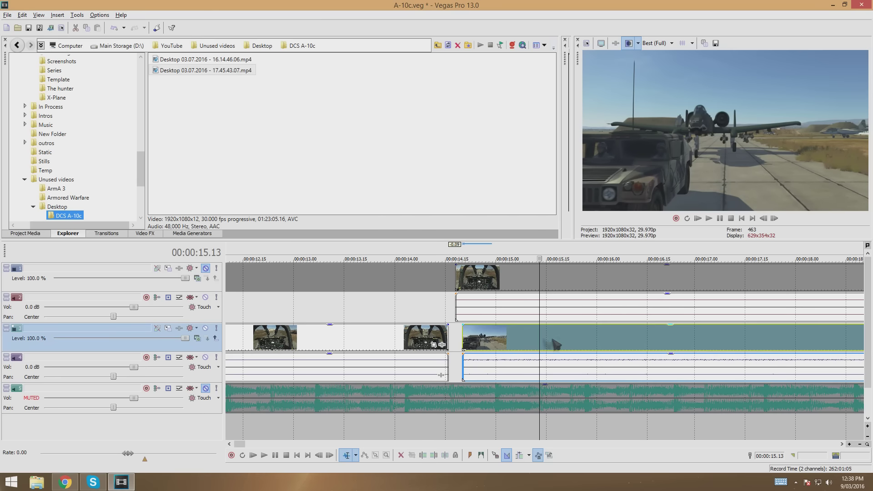
- Close the last small gap so both remaining clips start at 00:00:14.16, against the preceding cockpit clip
{"action": "left_click", "coordinate": [452, 340]}
{"action": "scroll", "coordinate": [489, 348], "scroll_direction": "up", "scroll_amount": 5}
{"action": "left_click_drag", "start_coordinate": [714, 349], "coordinate": [606, 348]}
{"action": "left_click_drag", "start_coordinate": [647, 286], "coordinate": [593, 287]}
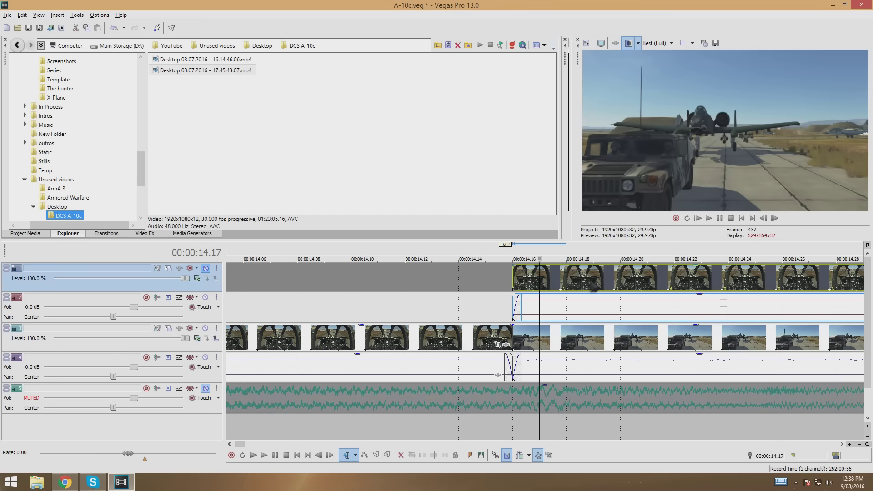
{"action": "scroll", "coordinate": [456, 315], "scroll_direction": "up", "scroll_amount": 3}
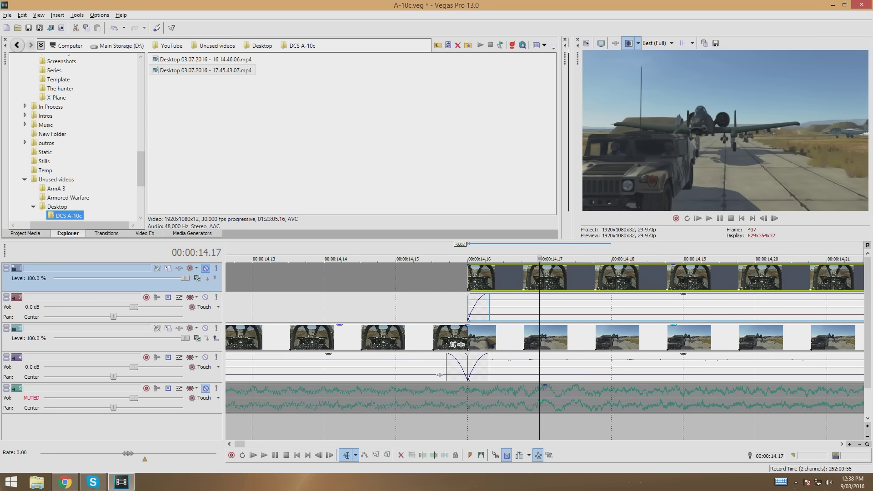
{"action": "scroll", "coordinate": [478, 297], "scroll_direction": "down", "scroll_amount": 5}
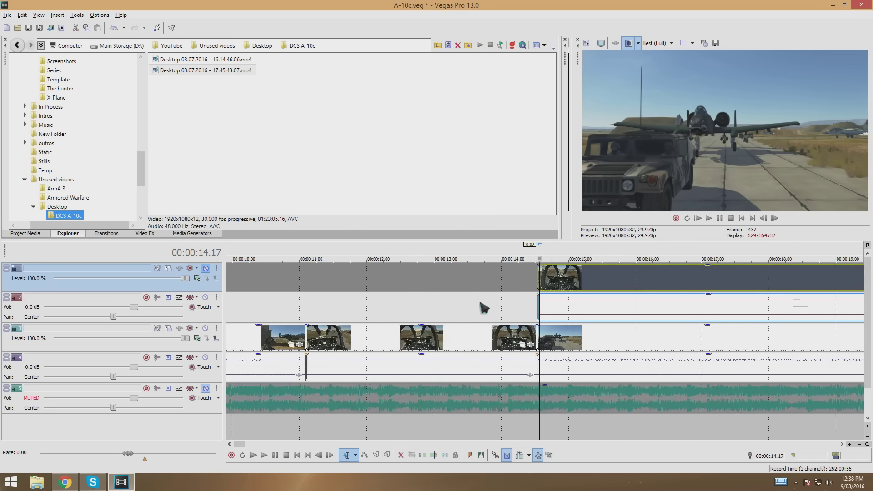
{"action": "scroll", "coordinate": [331, 318], "scroll_direction": "down", "scroll_amount": 2}
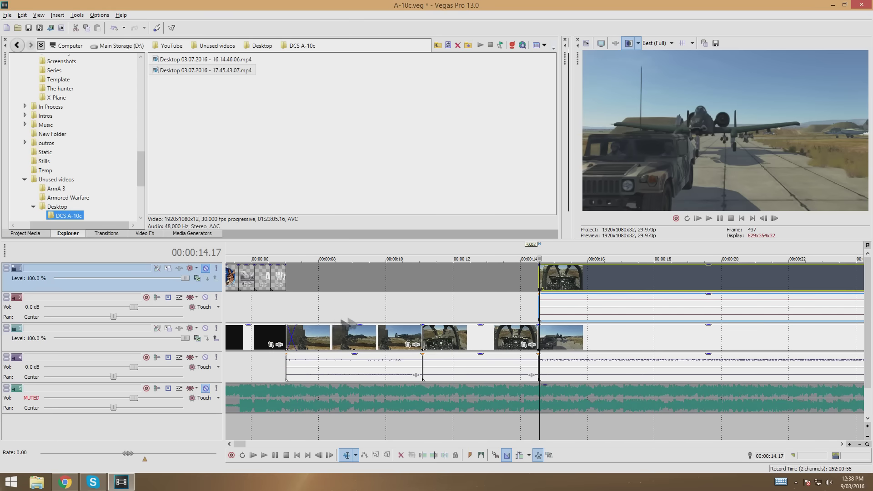
- Unmute the top video track and preview the intro from the project start to about 00:00:03.13
{"action": "left_click", "coordinate": [255, 313]}
{"action": "left_click", "coordinate": [206, 269]}
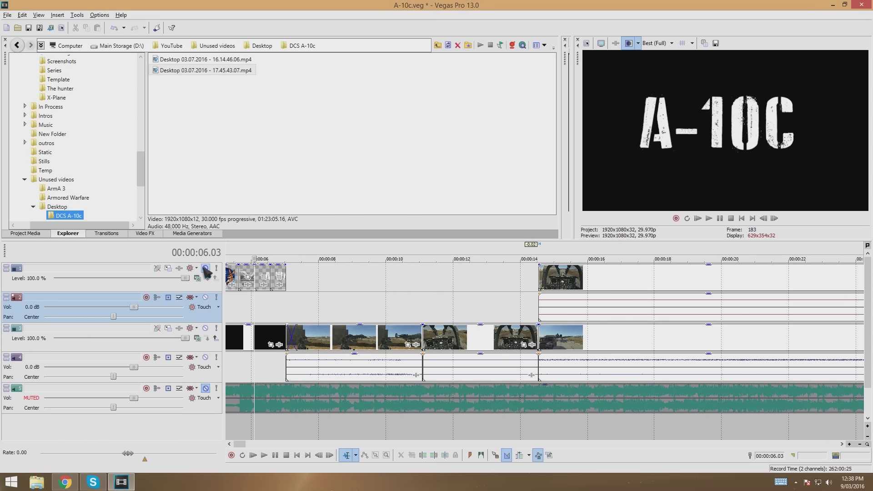
{"action": "key", "text": "Down"}
{"action": "key", "text": "Down"}
{"action": "key", "text": "ctrl+Home"}
{"action": "left_click", "coordinate": [709, 218]}
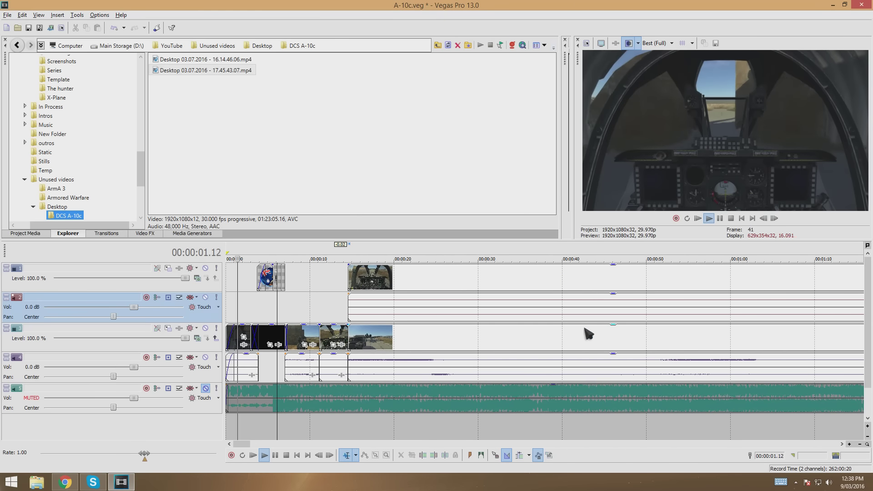
{"action": "left_click", "coordinate": [719, 218]}
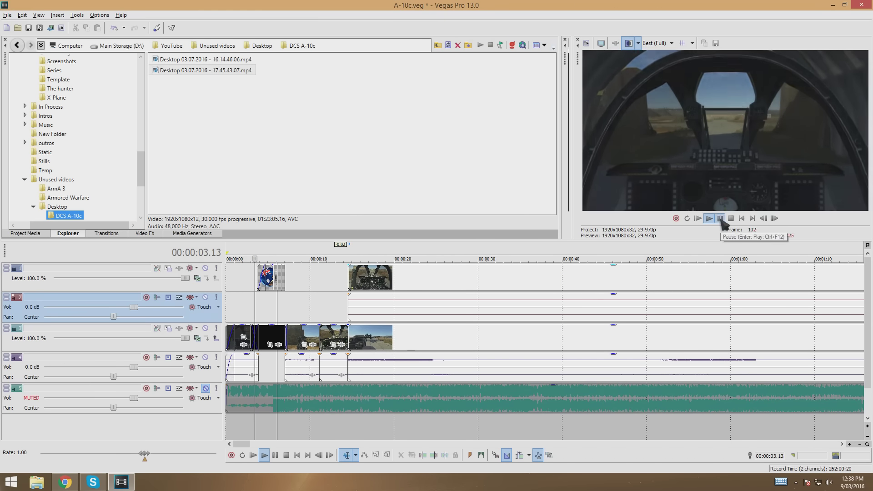
- Play the sequence from the start to about 00:00:18.08 with the music unmuted, muting the top video track
{"action": "scroll", "coordinate": [448, 357], "scroll_direction": "down", "scroll_amount": 5}
{"action": "left_click", "coordinate": [206, 389]}
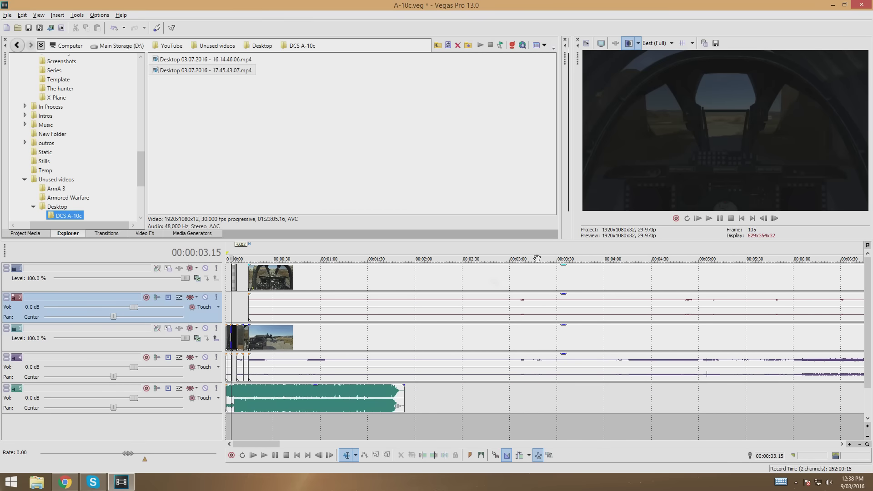
{"action": "left_click", "coordinate": [697, 218]}
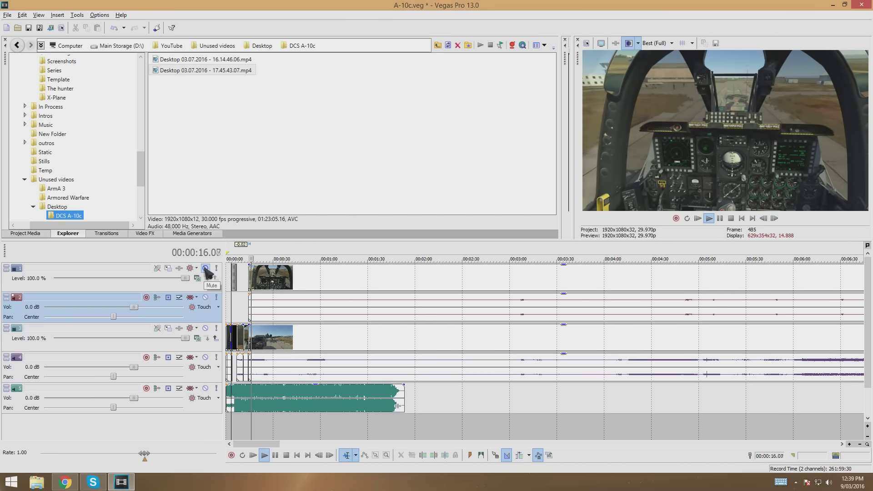
{"action": "left_click", "coordinate": [205, 268]}
{"action": "scroll", "coordinate": [455, 341], "scroll_direction": "up", "scroll_amount": 8}
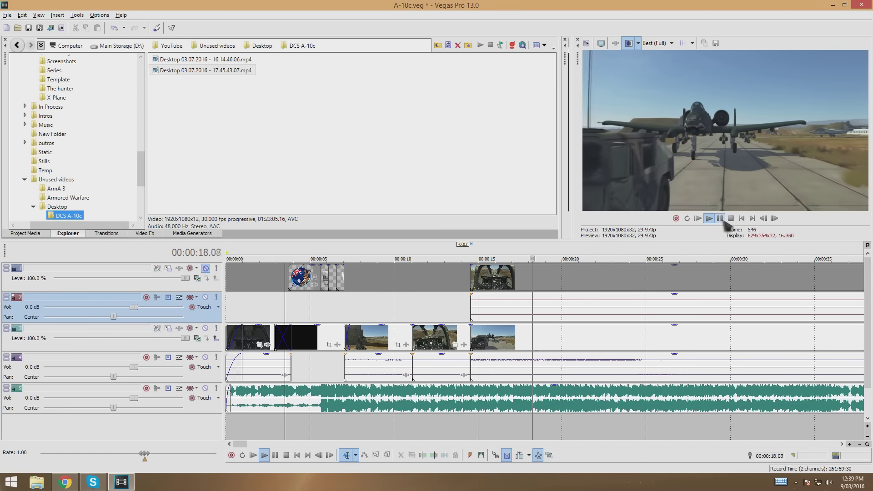
{"action": "left_click", "coordinate": [719, 219]}
- Replay the switches between external and cockpit views from about 00:00:13.12 and again from 00:00:09.11 to 00:00:18.08
{"action": "left_click", "coordinate": [451, 284]}
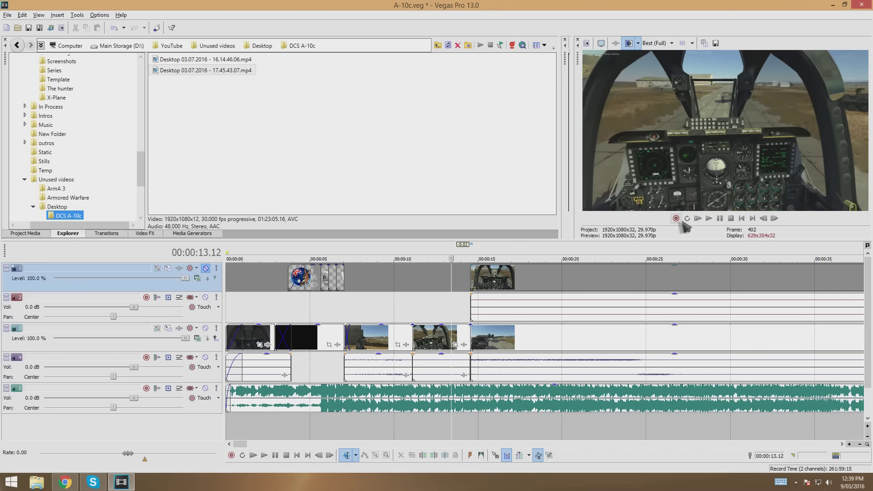
{"action": "left_click", "coordinate": [709, 219]}
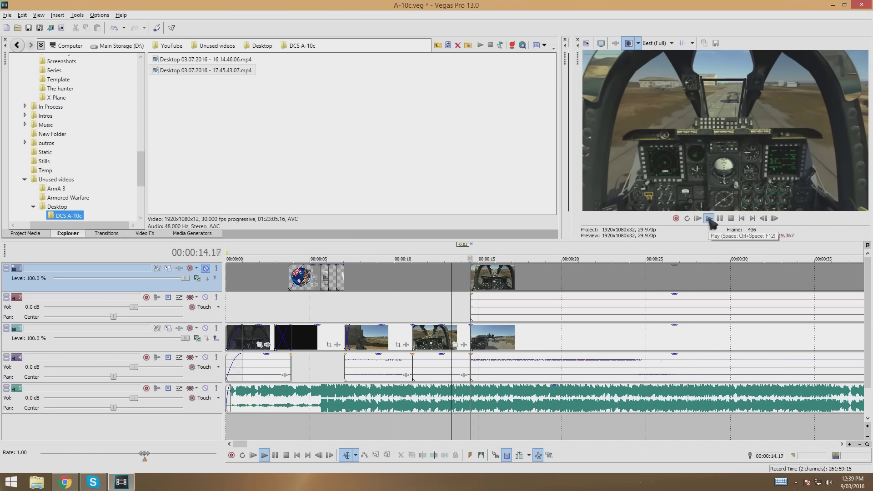
{"action": "left_click", "coordinate": [720, 218]}
{"action": "left_click", "coordinate": [429, 275]}
{"action": "left_click", "coordinate": [383, 287]}
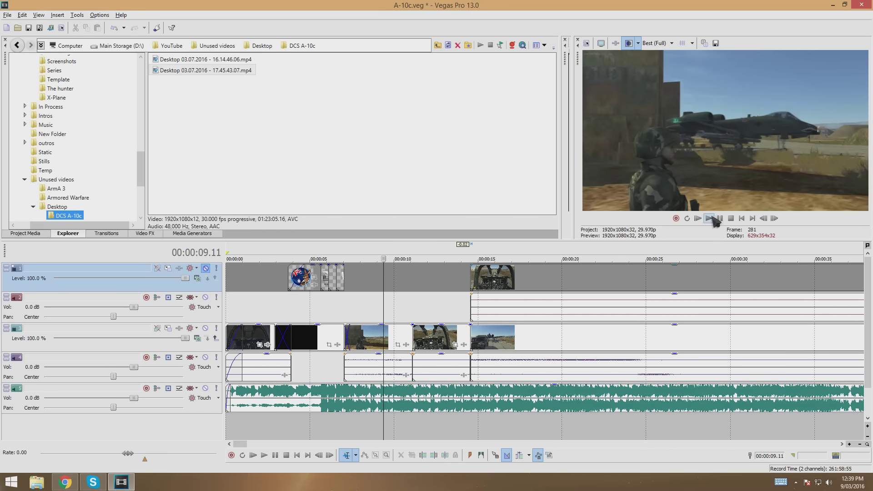
{"action": "left_click", "coordinate": [709, 219]}
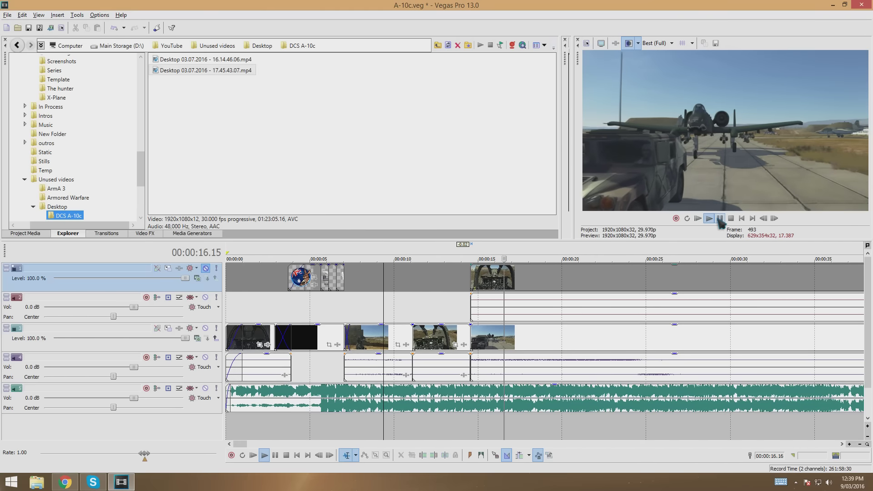
{"action": "left_click", "coordinate": [720, 219]}
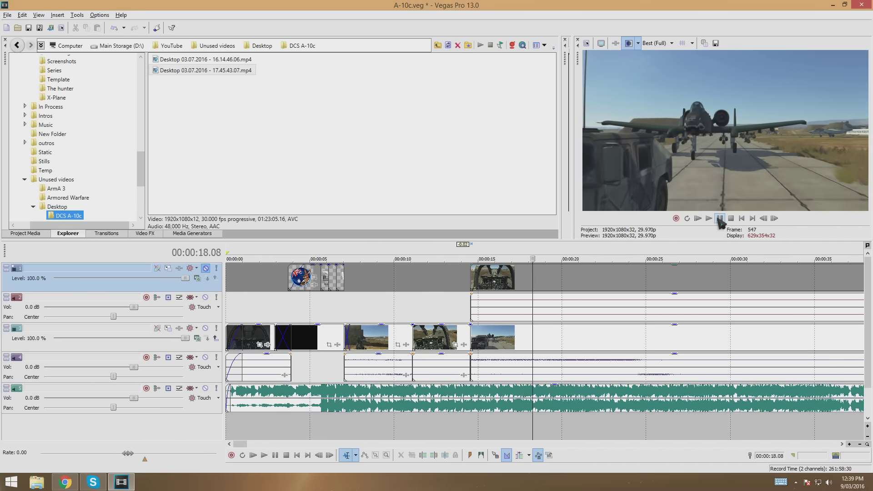
- Split the upper cockpit clip and the external-view clip with their audio at 00:00:18.12
{"action": "scroll", "coordinate": [558, 275], "scroll_direction": "up", "scroll_amount": 2}
{"action": "left_click", "coordinate": [498, 284]}
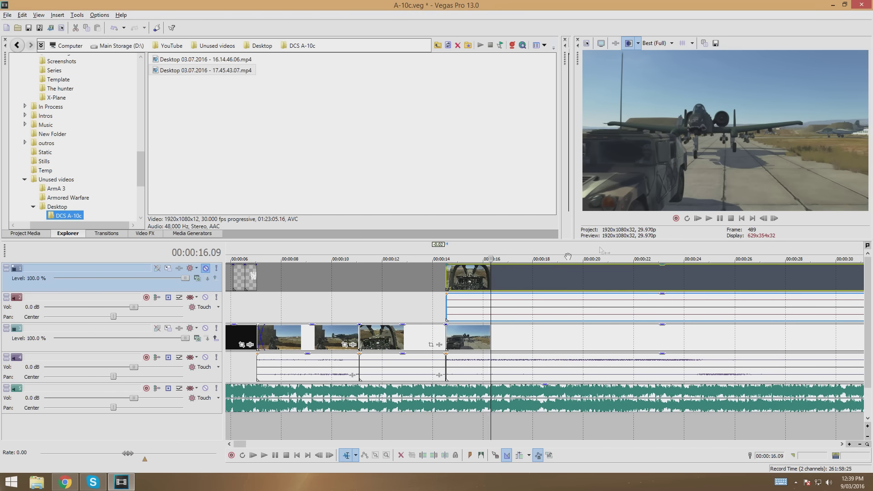
{"action": "left_click", "coordinate": [708, 219]}
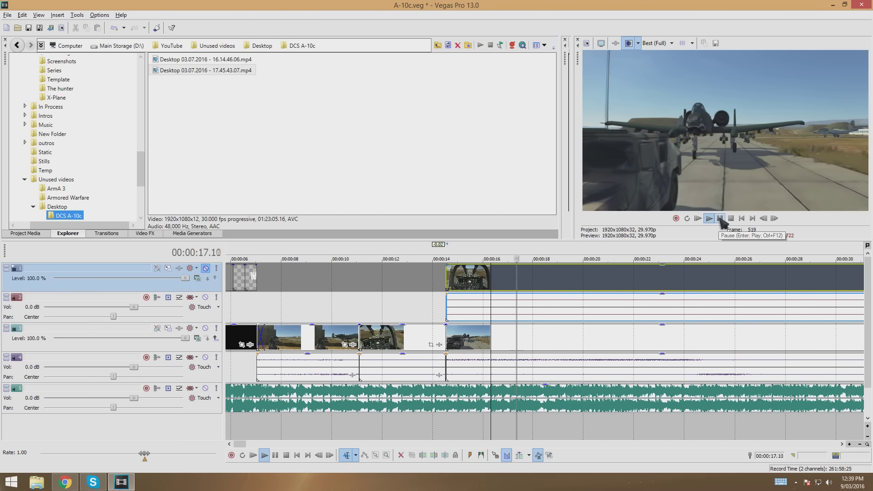
{"action": "left_click", "coordinate": [720, 219]}
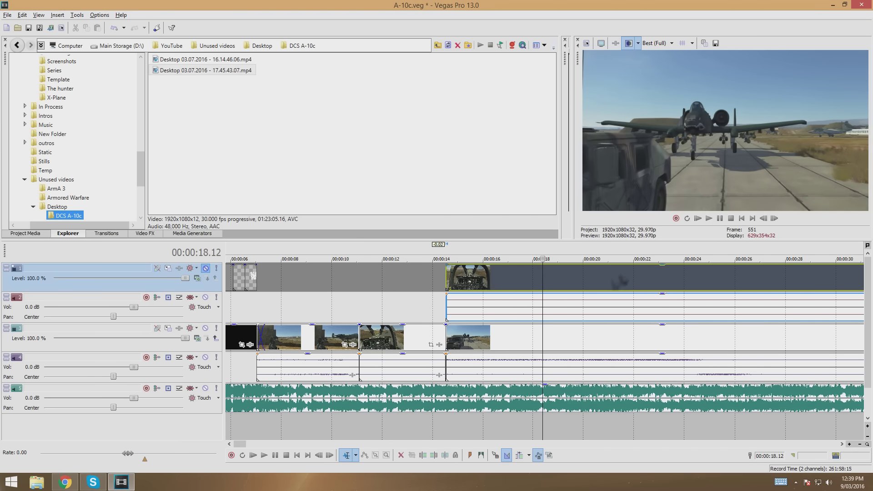
{"action": "right_click", "coordinate": [543, 279]}
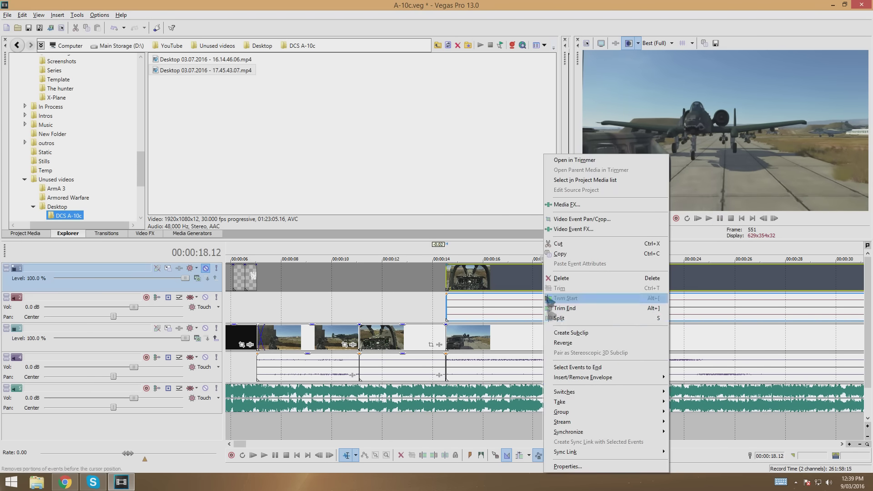
{"action": "left_click", "coordinate": [563, 320]}
{"action": "right_click", "coordinate": [544, 330]}
{"action": "key", "text": "s"}
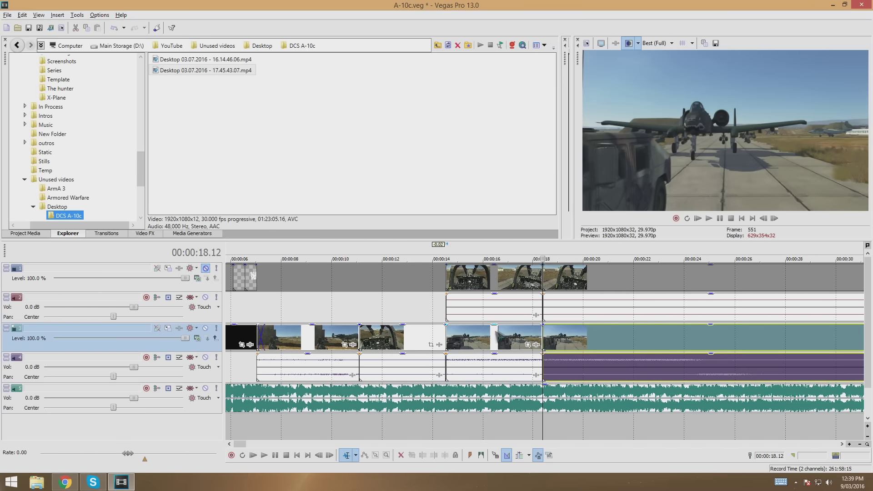
- Delete the upper cockpit section between 00:00:14.16 and 00:00:18.12 and select the cockpit clip that follows
{"action": "left_click", "coordinate": [499, 277]}
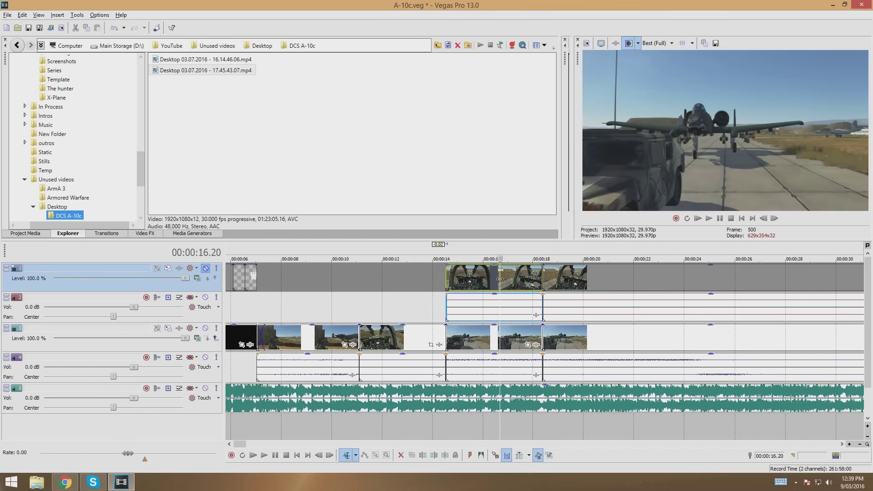
{"action": "key", "text": "Delete"}
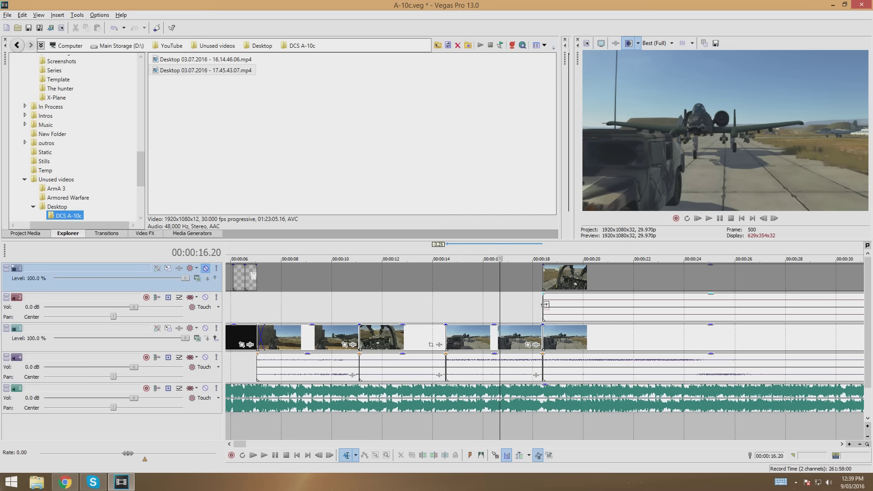
{"action": "left_click", "coordinate": [545, 280]}
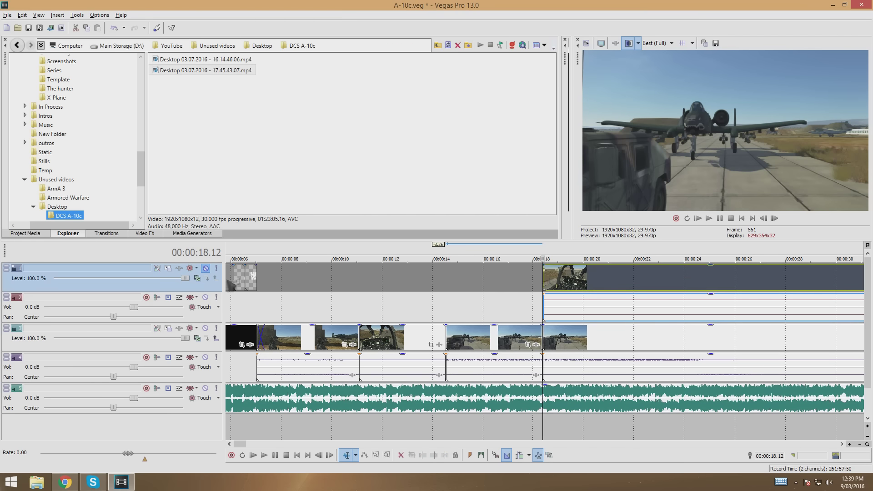
- Unmute the top video track
{"action": "left_click", "coordinate": [206, 268]}
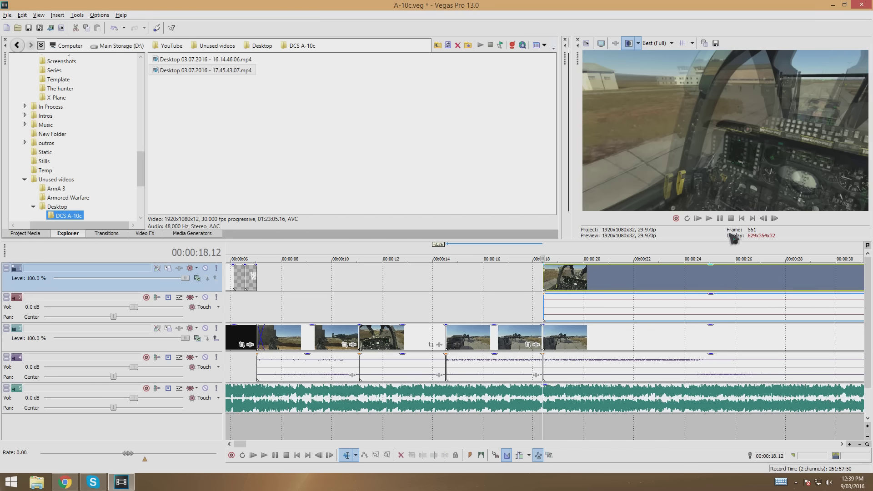
{"action": "scroll", "coordinate": [658, 301], "scroll_direction": "down", "scroll_amount": 10}
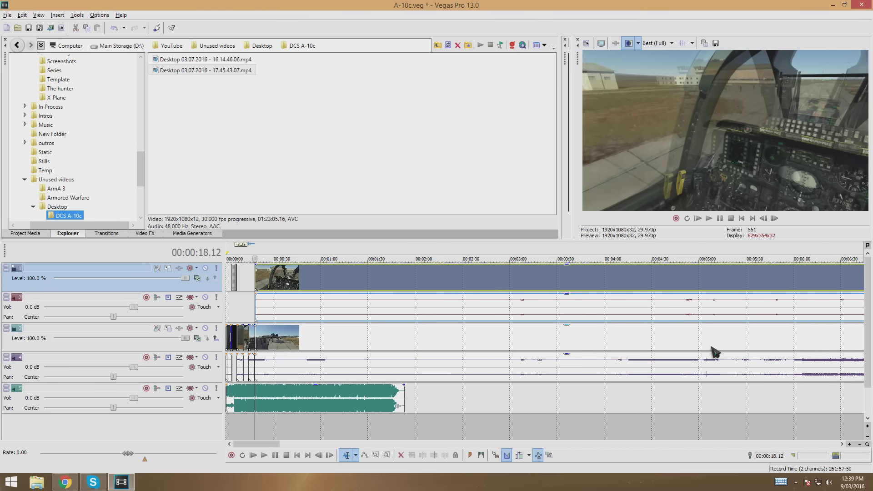
{"action": "scroll", "coordinate": [711, 348], "scroll_direction": "up", "scroll_amount": 4}
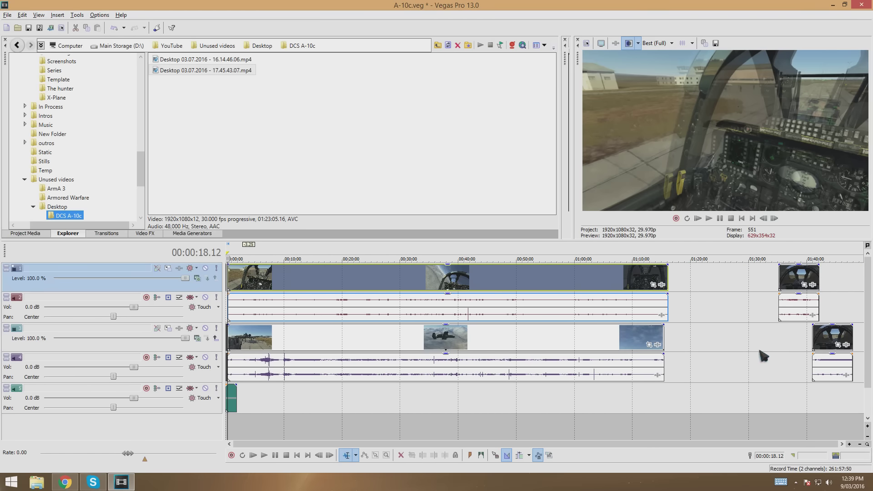
- Try to disable resampling on all cockpit and external recordings together with their audio
{"action": "key", "text": "d"}
{"action": "key", "text": "d"}
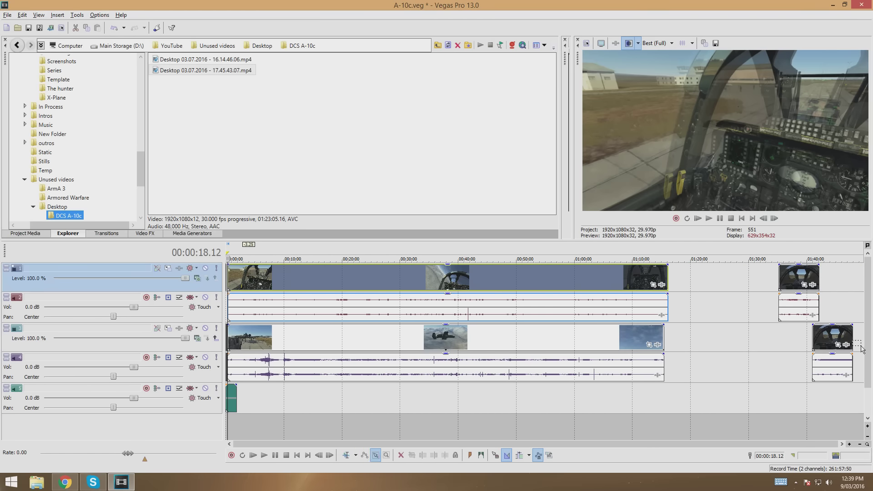
{"action": "left_click_drag", "start_coordinate": [503, 328], "coordinate": [108, 278]}
{"action": "right_click", "coordinate": [328, 283]}
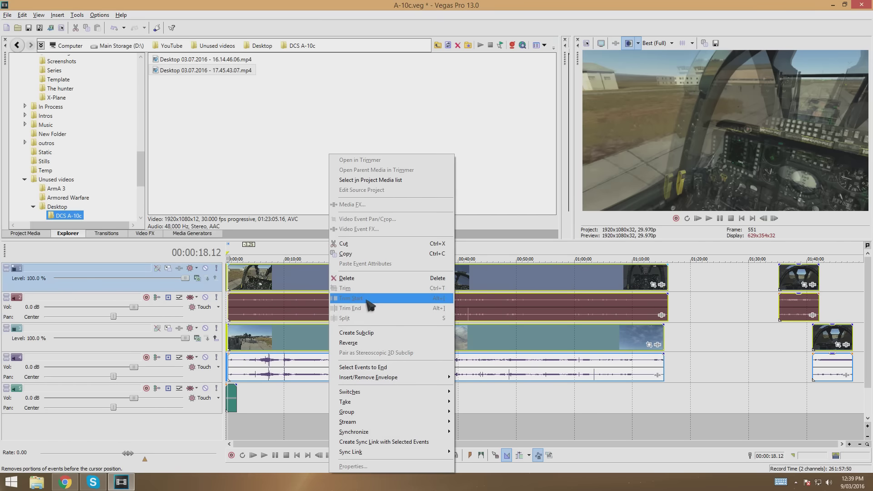
{"action": "mouse_move", "coordinate": [391, 392]}
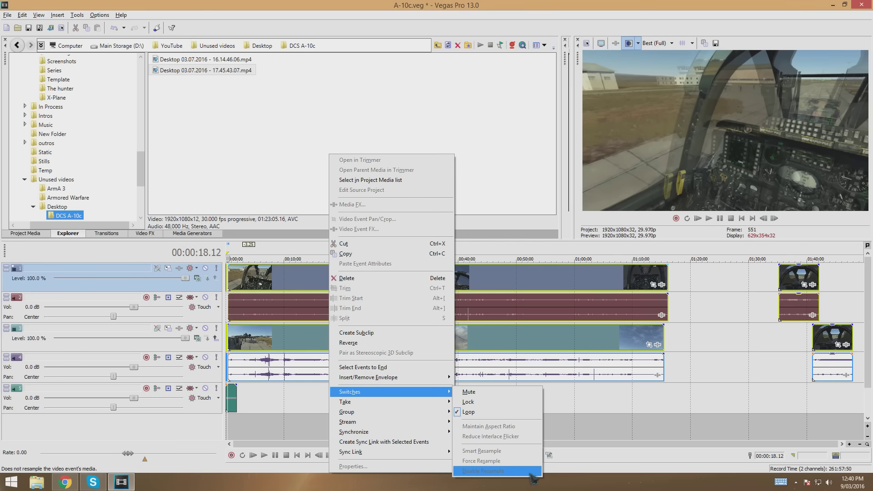
{"action": "left_click", "coordinate": [692, 287]}
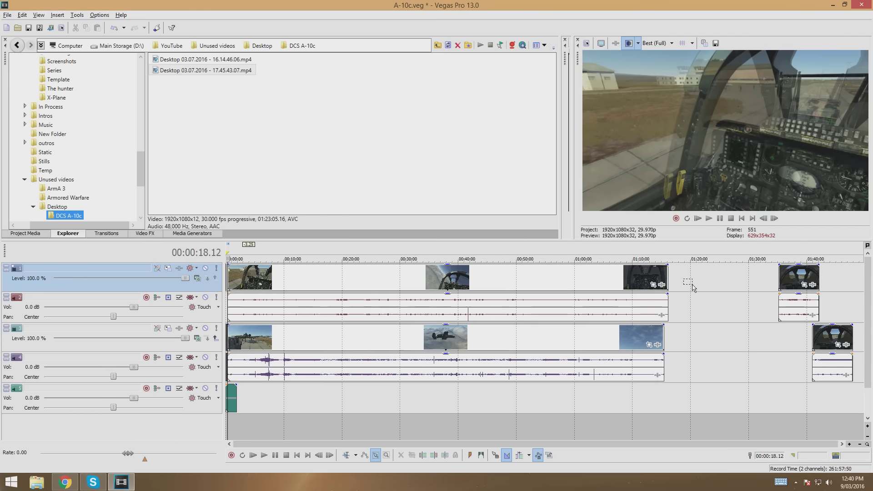
- Disable resampling on the long cockpit clip and the short leftover clip on the top video track
{"action": "left_click", "coordinate": [438, 285]}
{"action": "left_click", "coordinate": [791, 273], "text": "ctrl"}
{"action": "right_click", "coordinate": [549, 287]}
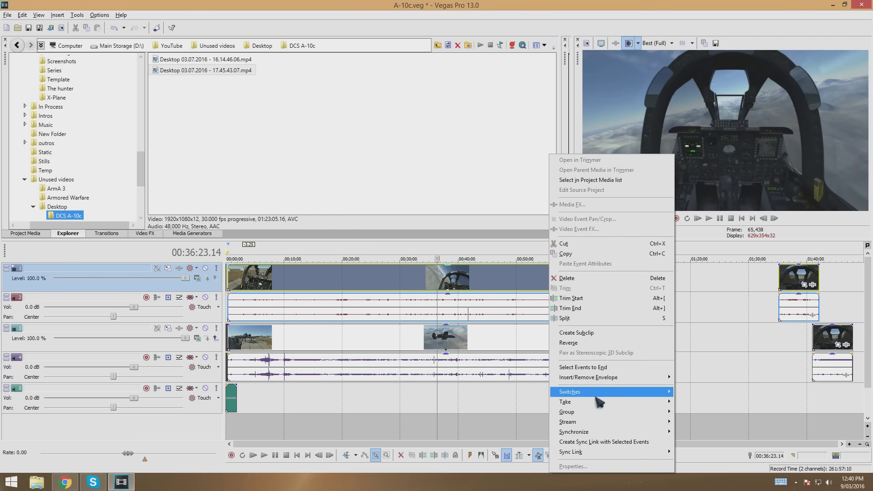
{"action": "mouse_move", "coordinate": [591, 391]}
{"action": "left_click", "coordinate": [717, 471]}
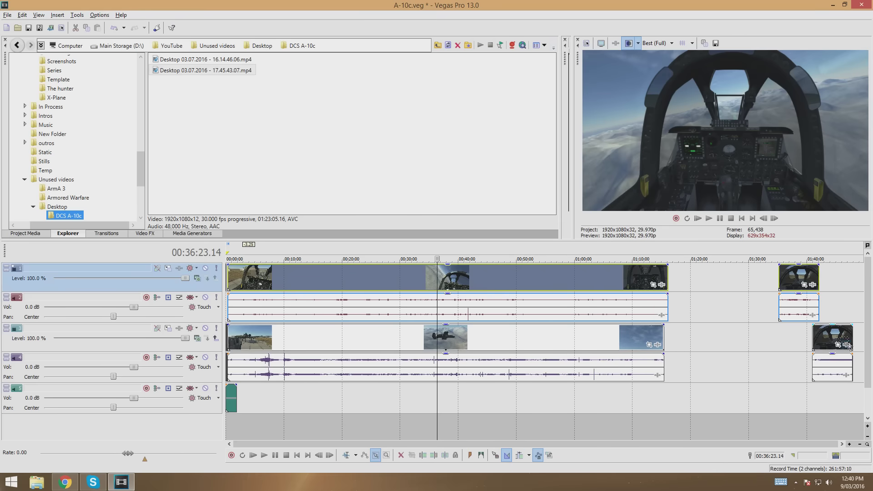
- Disable resampling on the external-view clips on the lower video track, including the short leftover clip
{"action": "left_click_drag", "start_coordinate": [862, 341], "coordinate": [190, 338]}
{"action": "right_click", "coordinate": [289, 335]}
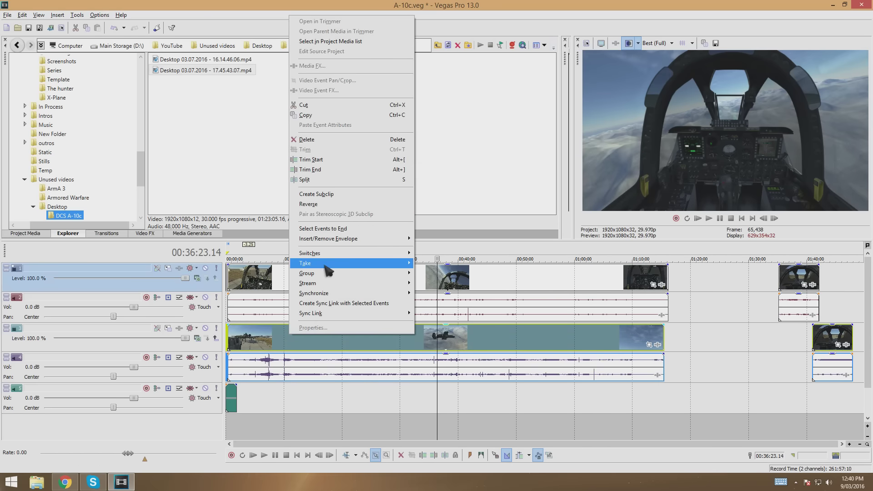
{"action": "mouse_move", "coordinate": [361, 257]}
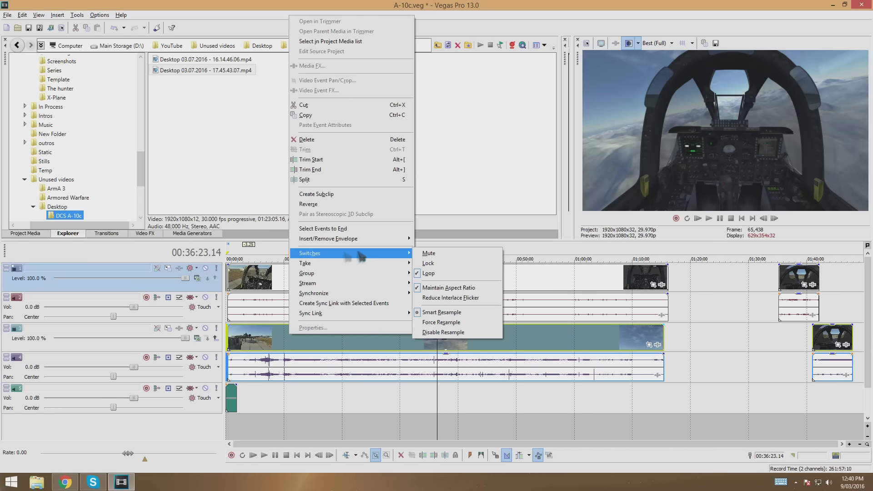
{"action": "left_click", "coordinate": [447, 335]}
- Split the external-view clip with its audio at 00:36:23.14 and undo the split
{"action": "left_click_drag", "start_coordinate": [435, 276], "coordinate": [350, 300]}
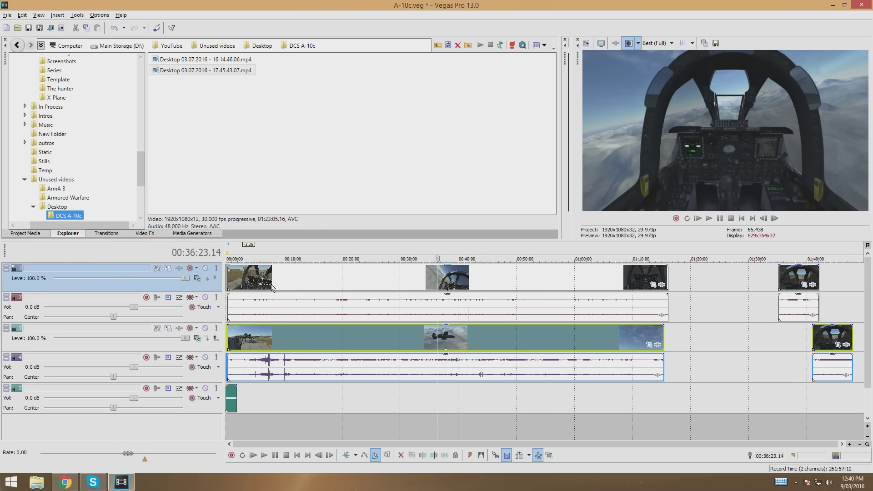
{"action": "key", "text": "s"}
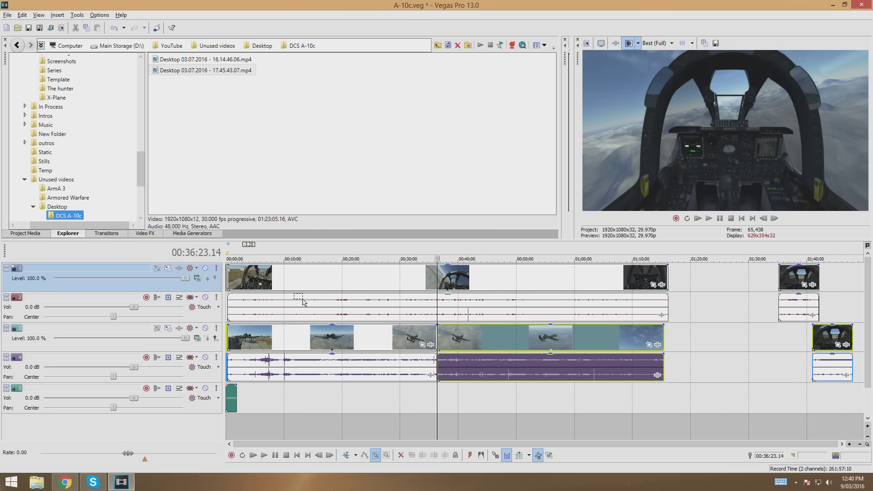
{"action": "left_click", "coordinate": [21, 15]}
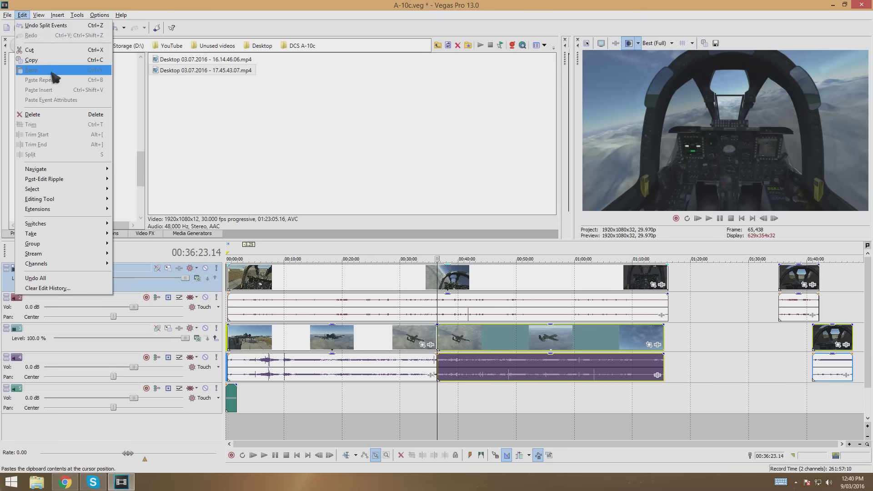
{"action": "left_click", "coordinate": [46, 27]}
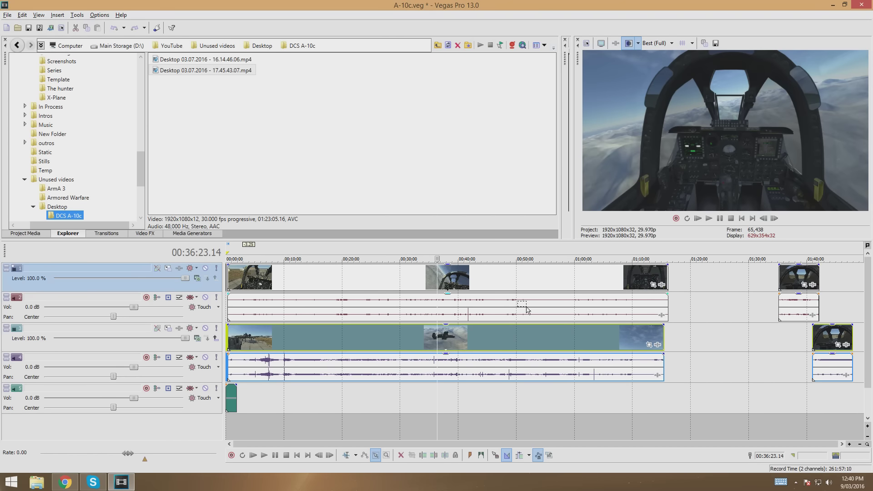
- Restore the normal edit tool and return to the beginning of the timeline
{"action": "key", "text": "ctrl+d"}
{"action": "scroll", "coordinate": [281, 341], "scroll_direction": "up", "scroll_amount": 2}
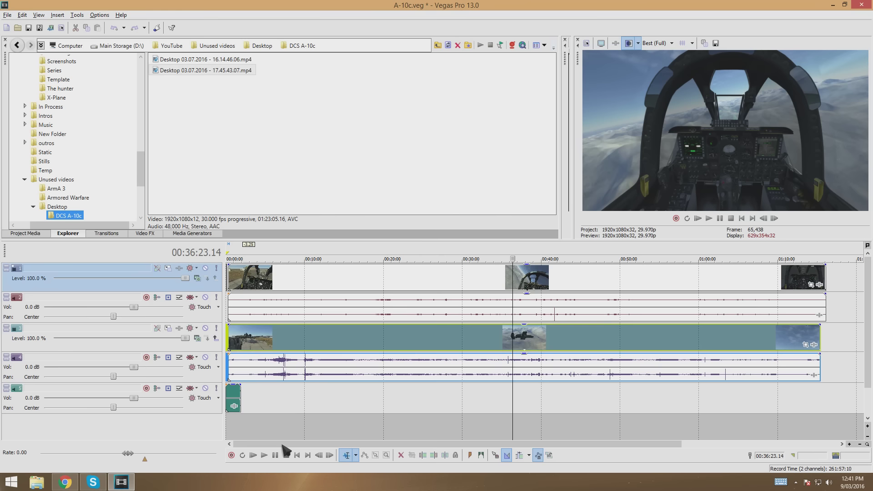
{"action": "left_click", "coordinate": [237, 334]}
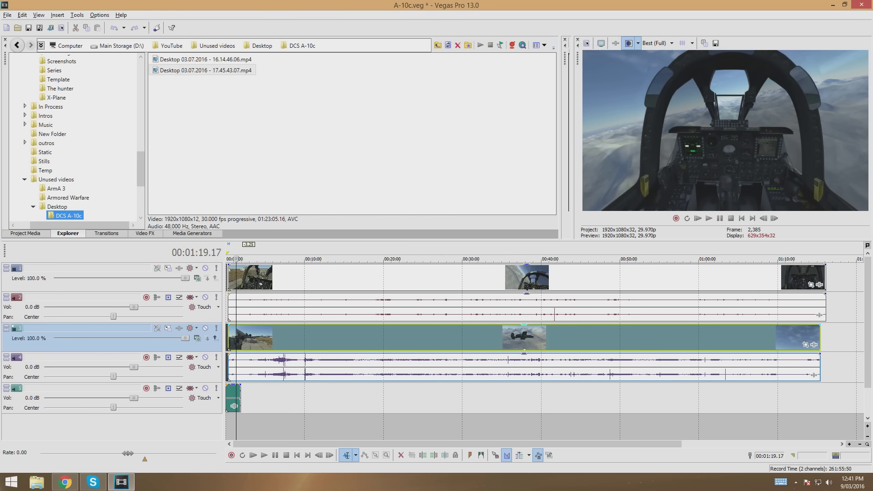
{"action": "scroll", "coordinate": [272, 359], "scroll_direction": "up", "scroll_amount": 10}
{"action": "scroll", "coordinate": [292, 369], "scroll_direction": "up", "scroll_amount": 5}
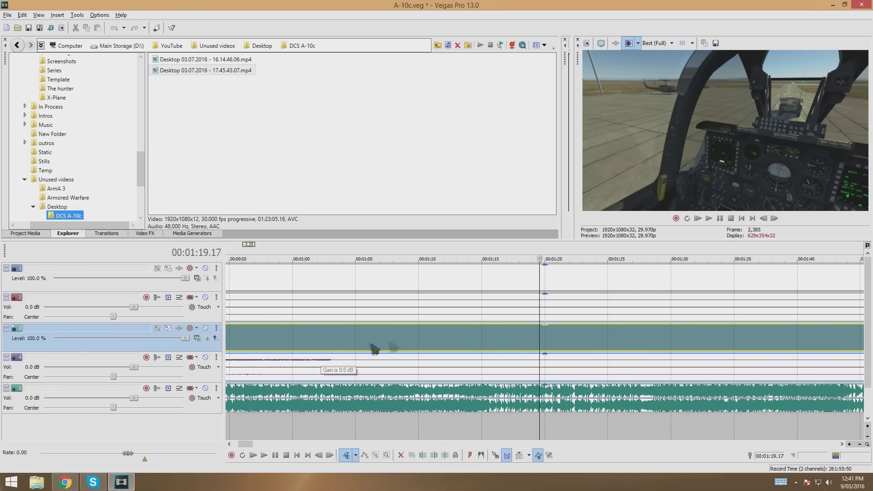
{"action": "scroll", "coordinate": [317, 349], "scroll_direction": "down", "scroll_amount": 4}
{"action": "left_click_drag", "start_coordinate": [248, 445], "coordinate": [245, 445]}
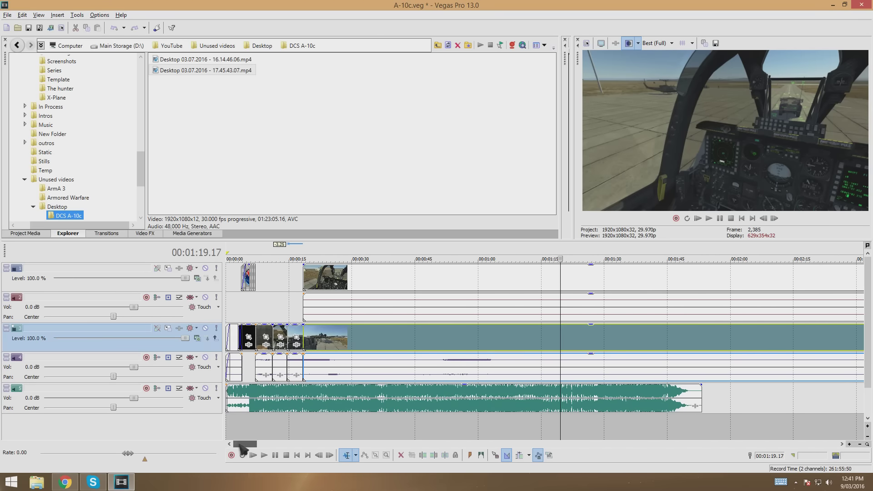
- Play the sequence from about 00:00:12 to 00:00:26.03 to review the switch back to the cockpit view
{"action": "left_click", "coordinate": [283, 284]}
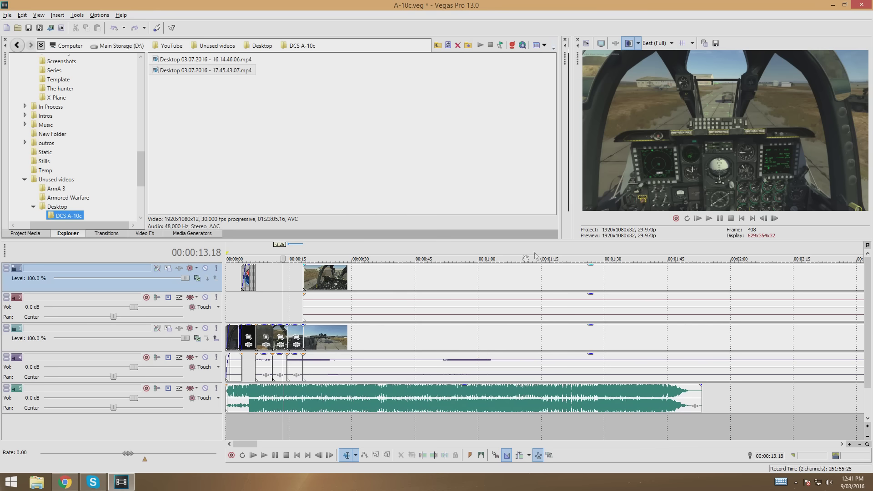
{"action": "left_click", "coordinate": [277, 284]}
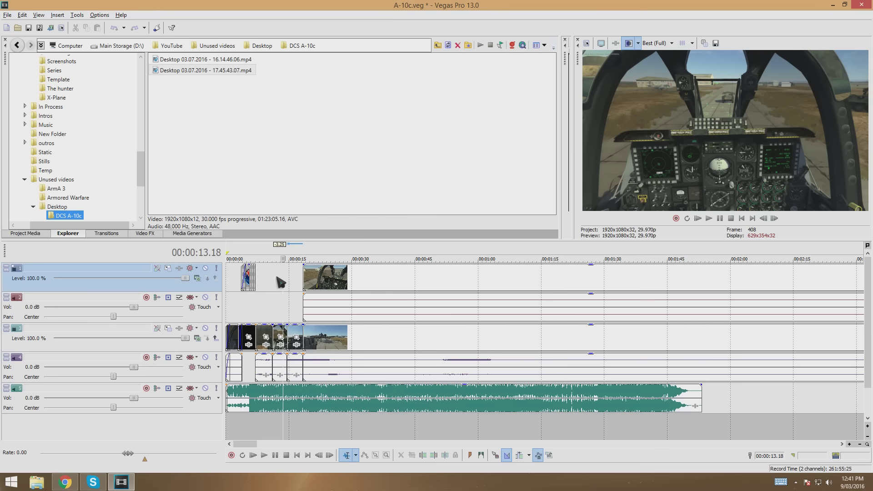
{"action": "left_click", "coordinate": [708, 220]}
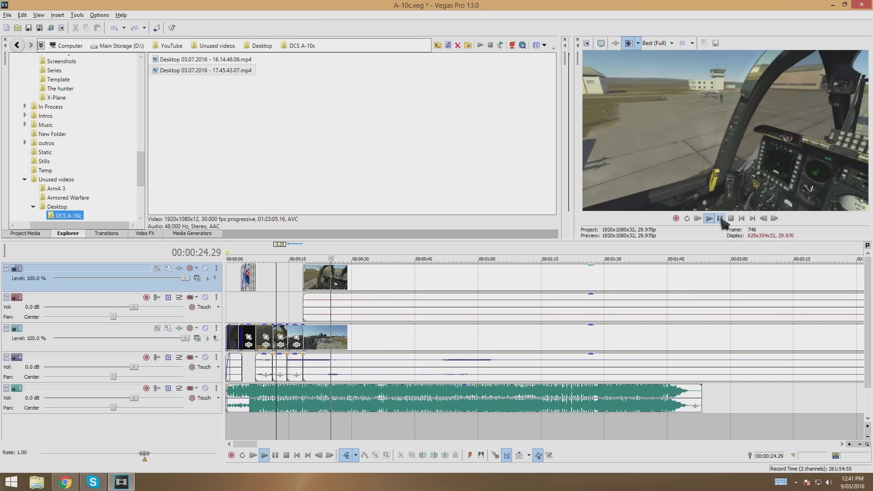
{"action": "left_click", "coordinate": [720, 219]}
- Split the cockpit clip and the external-view clip with their audio at 00:00:20.26
{"action": "scroll", "coordinate": [458, 283], "scroll_direction": "up", "scroll_amount": 5}
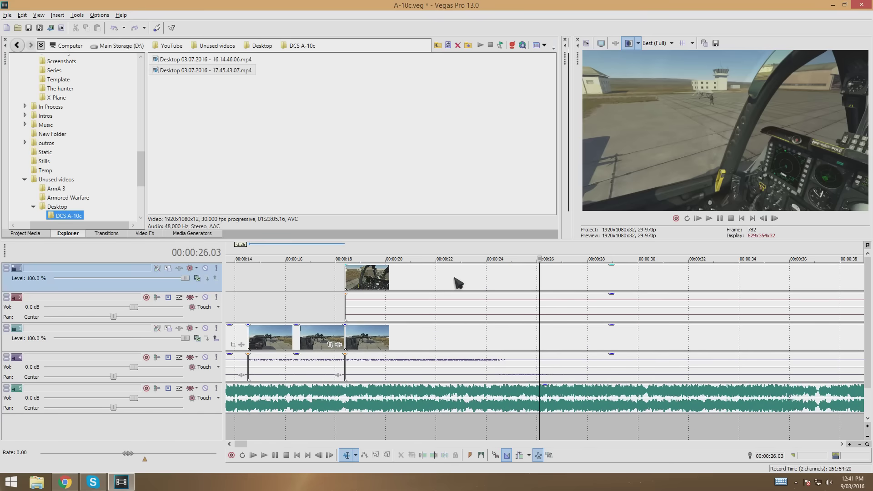
{"action": "left_click", "coordinate": [387, 285]}
{"action": "left_click", "coordinate": [396, 280]}
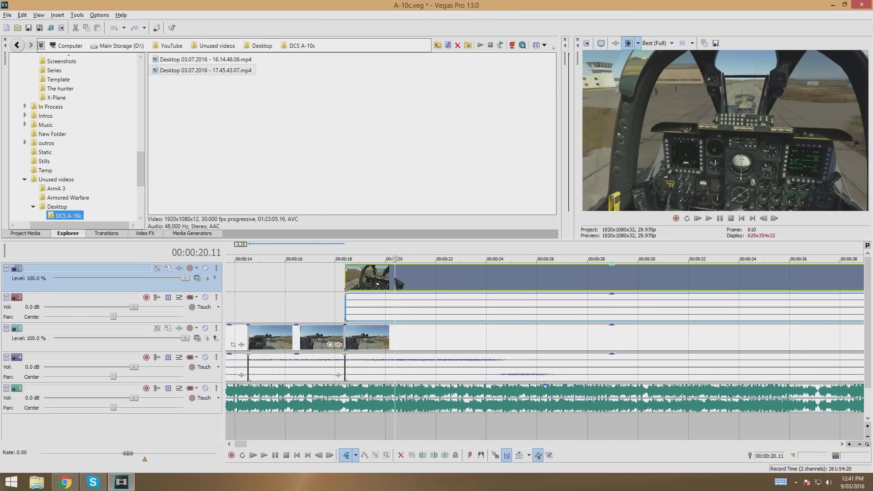
{"action": "left_click", "coordinate": [708, 219]}
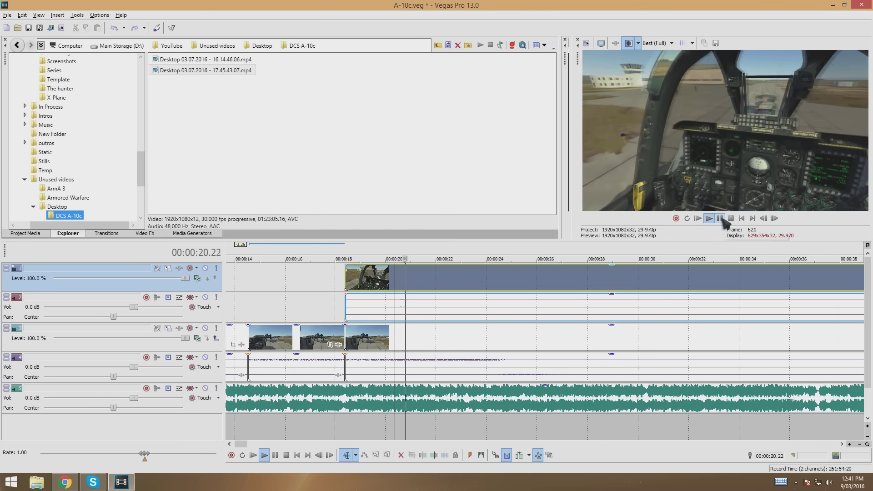
{"action": "left_click", "coordinate": [720, 219]}
{"action": "left_click", "coordinate": [407, 283]}
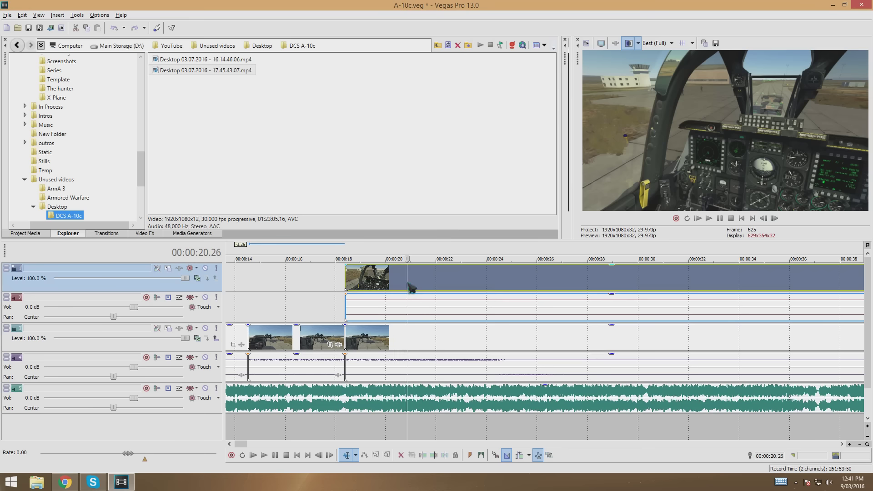
{"action": "right_click", "coordinate": [407, 282]}
{"action": "left_click", "coordinate": [414, 344]}
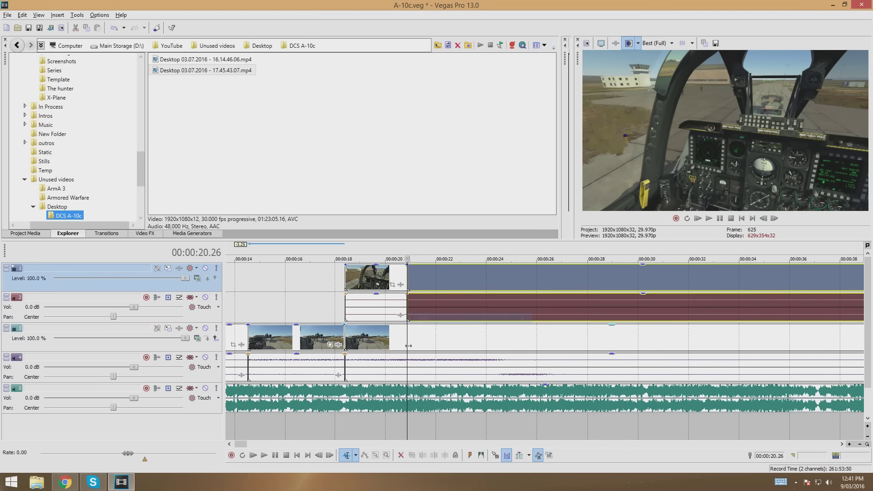
{"action": "right_click", "coordinate": [413, 344]}
{"action": "left_click", "coordinate": [425, 184]}
- Delete the cockpit and external-view sections with their audio between 00:00:18.12 and 00:00:20.26
{"action": "left_click", "coordinate": [373, 276]}
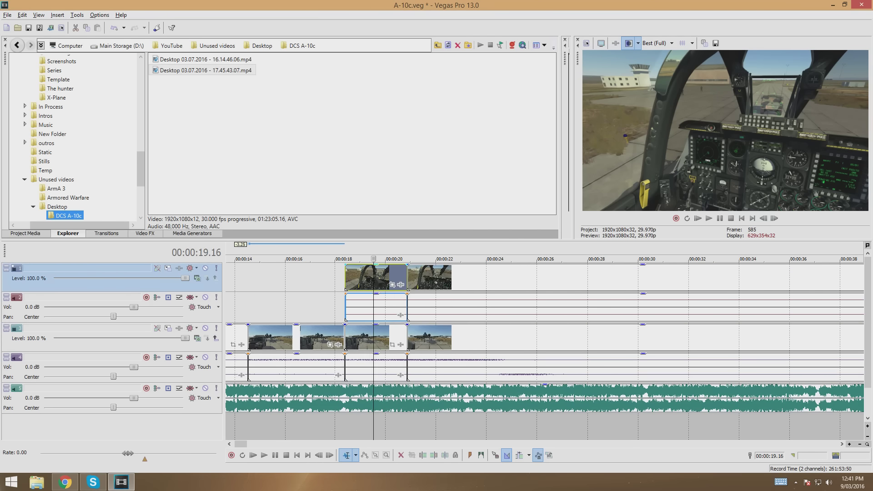
{"action": "key", "text": "Delete"}
{"action": "left_click", "coordinate": [377, 336]}
{"action": "key", "text": "Delete"}
- Close the gap by moving the remaining cockpit and external-view clips with their audio to start at 00:00:18.12
{"action": "left_click_drag", "start_coordinate": [458, 282], "coordinate": [379, 282]}
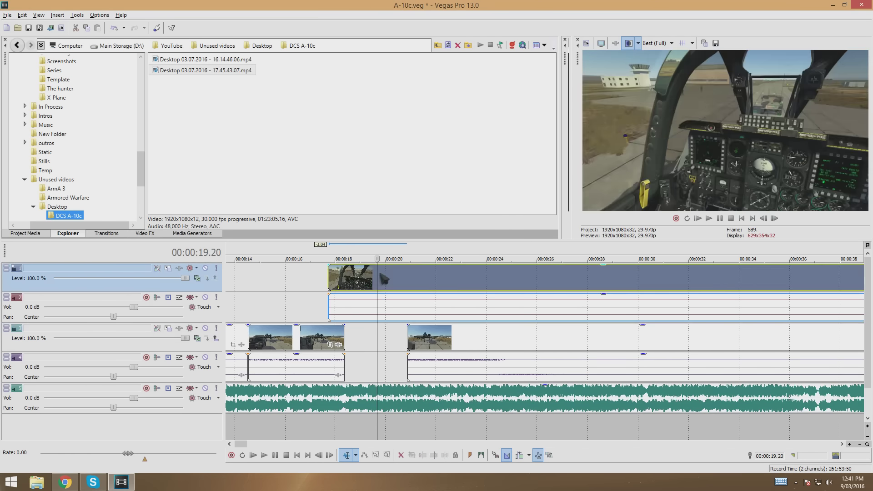
{"action": "left_click_drag", "start_coordinate": [462, 343], "coordinate": [403, 343]}
{"action": "left_click", "coordinate": [349, 338]}
{"action": "scroll", "coordinate": [509, 325], "scroll_direction": "up", "scroll_amount": 8}
{"action": "left_click_drag", "start_coordinate": [580, 341], "coordinate": [525, 340]}
{"action": "left_click", "coordinate": [481, 283]}
{"action": "left_click_drag", "start_coordinate": [482, 282], "coordinate": [650, 284]}
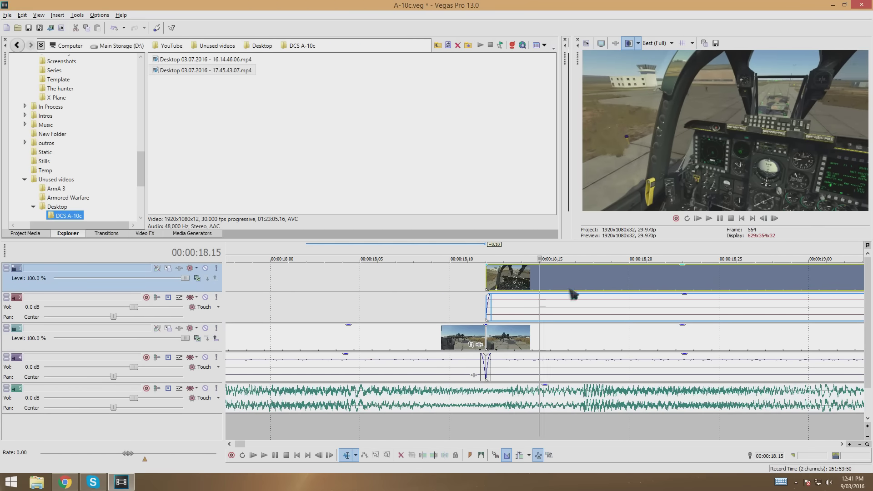
- Play the switch from external to cockpit view from 00:00:17.19 to 00:00:20.14
{"action": "scroll", "coordinate": [452, 313], "scroll_direction": "down", "scroll_amount": 4}
{"action": "left_click", "coordinate": [459, 297]}
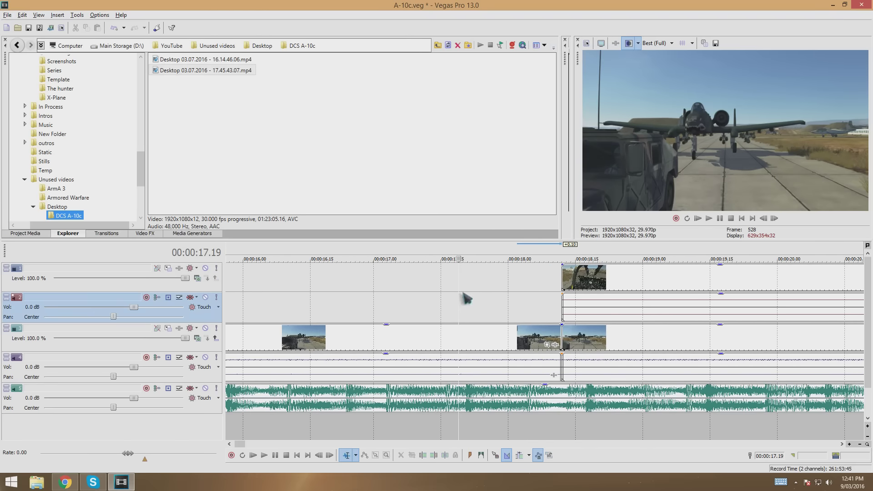
{"action": "left_click", "coordinate": [709, 218]}
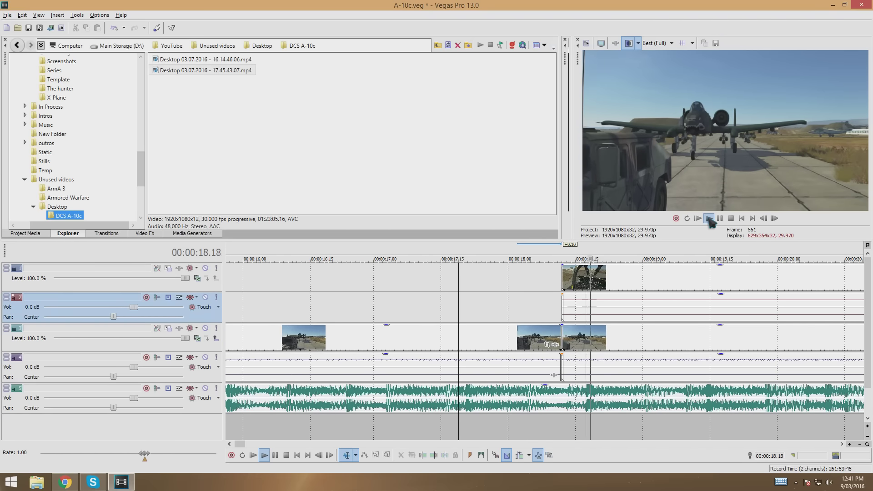
{"action": "key", "text": "space"}
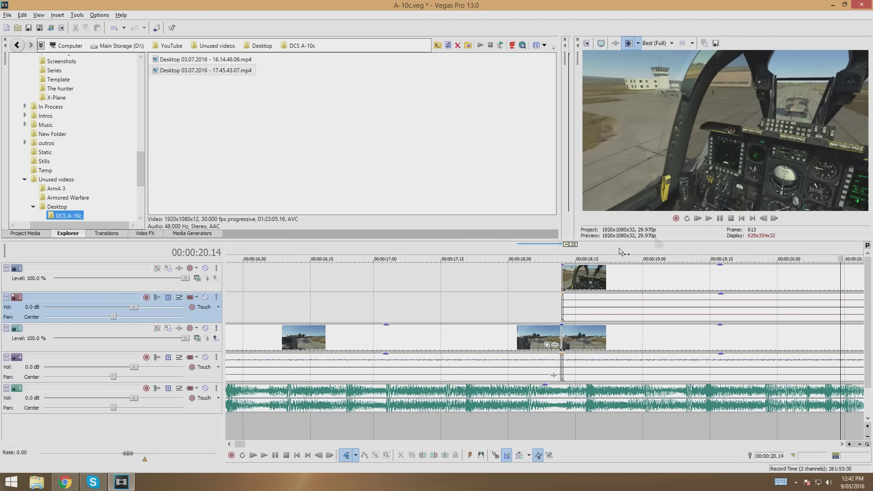
- Play the cockpit footage from 00:00:18.12 and replay its opening, pausing at 00:00:21.20 as the next cut point
{"action": "left_click", "coordinate": [561, 273]}
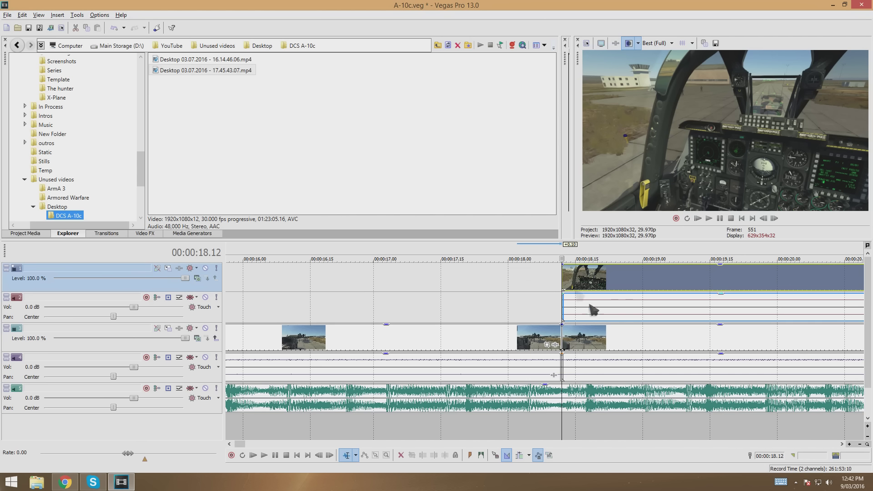
{"action": "left_click", "coordinate": [708, 218]}
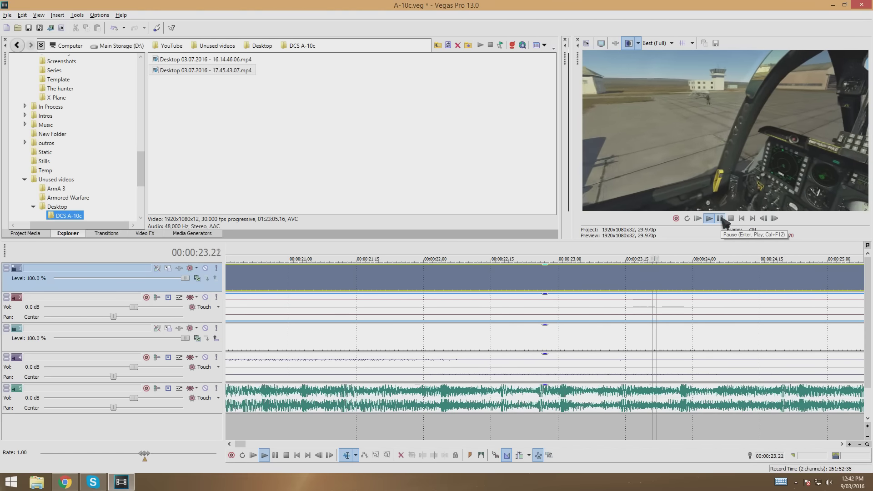
{"action": "left_click", "coordinate": [720, 218]}
{"action": "scroll", "coordinate": [553, 335], "scroll_direction": "down", "scroll_amount": 5}
{"action": "left_click", "coordinate": [263, 287]}
{"action": "left_click", "coordinate": [719, 218]}
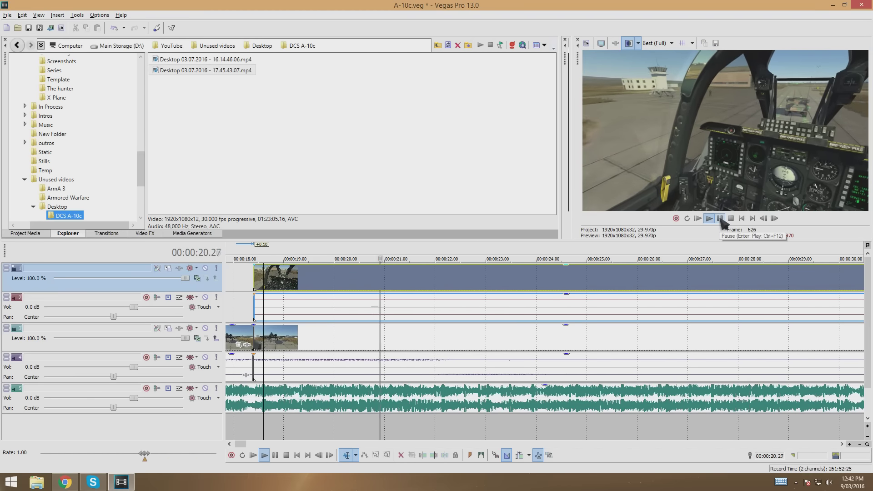
{"action": "left_click", "coordinate": [720, 219]}
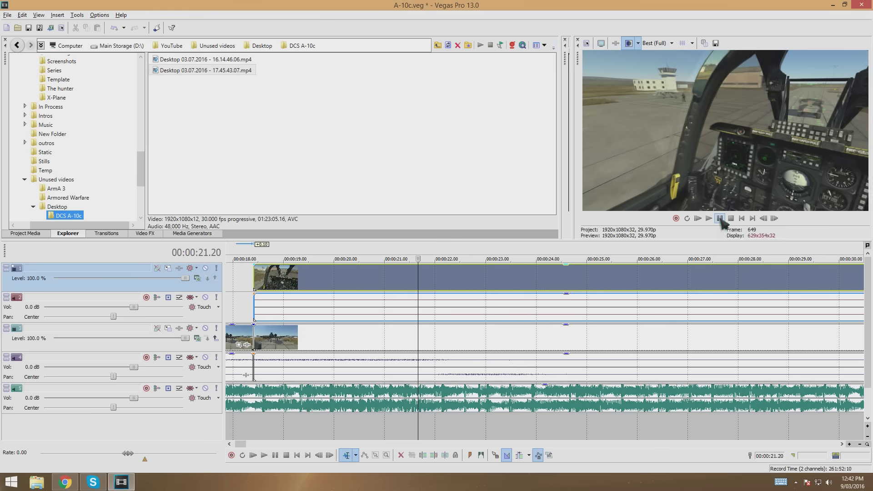
- Split the cockpit clip and the external-view clip with their audio at 00:00:21.20
{"action": "right_click", "coordinate": [417, 271]}
{"action": "left_click", "coordinate": [434, 316]}
{"action": "right_click", "coordinate": [419, 334]}
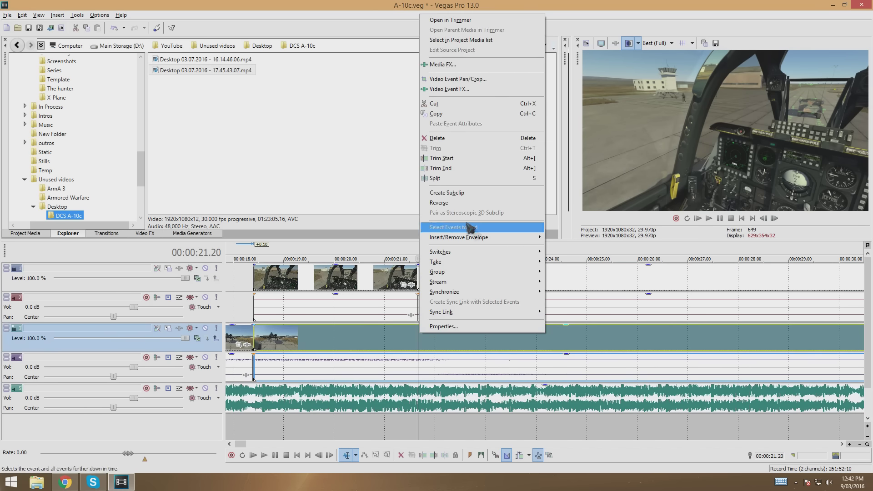
{"action": "left_click", "coordinate": [434, 178]}
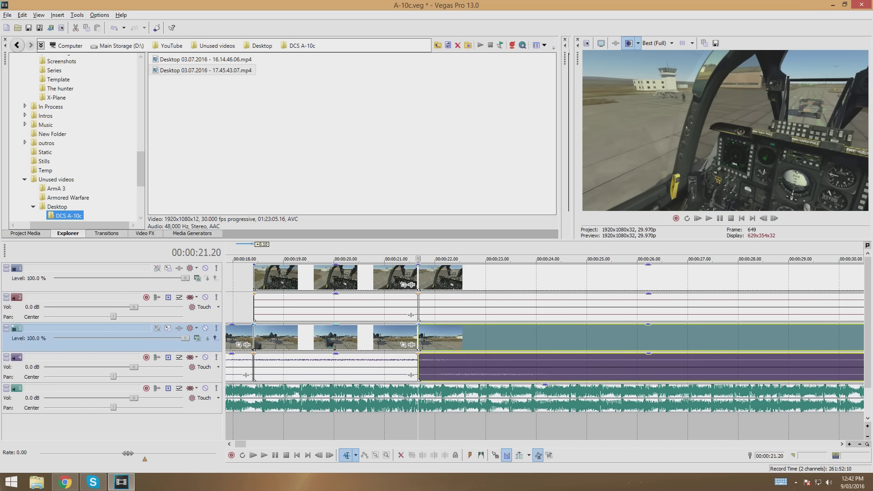
- Replace the external-view section and audio from 00:00:18.12 to 00:00:21.20 with the matching cockpit section, moved down to start at 00:00:18.12
{"action": "left_click", "coordinate": [325, 336]}
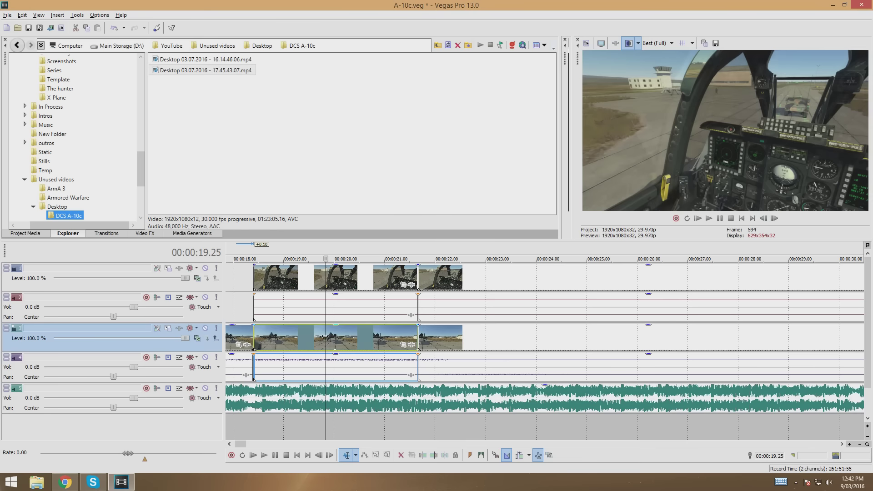
{"action": "key", "text": "Delete"}
{"action": "left_click_drag", "start_coordinate": [318, 280], "coordinate": [268, 362]}
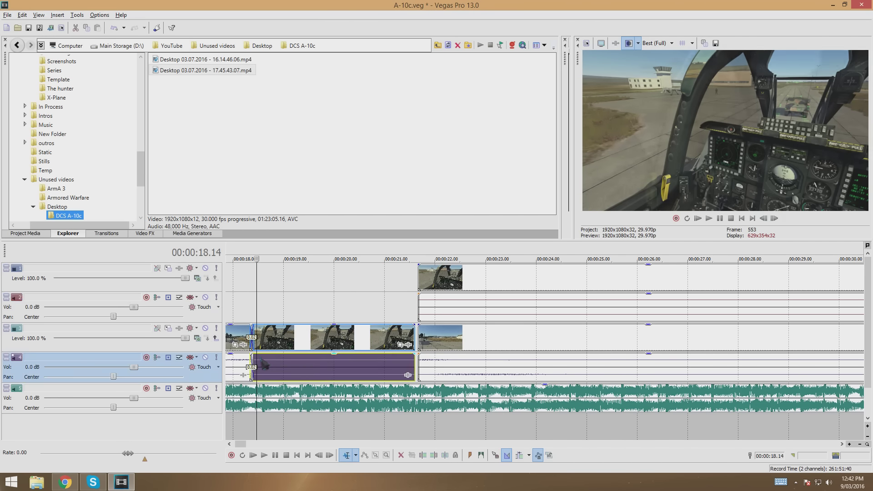
{"action": "scroll", "coordinate": [273, 359], "scroll_direction": "up", "scroll_amount": 5}
{"action": "left_click_drag", "start_coordinate": [473, 343], "coordinate": [486, 344]}
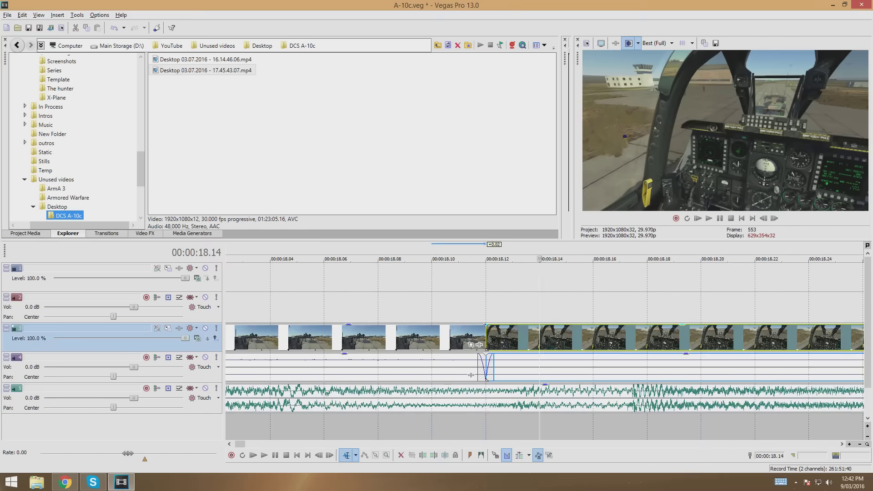
- Mute the cockpit video track and play the external view from just after 00:00:21.20 to 00:00:31.04
{"action": "scroll", "coordinate": [587, 348], "scroll_direction": "down", "scroll_amount": 6}
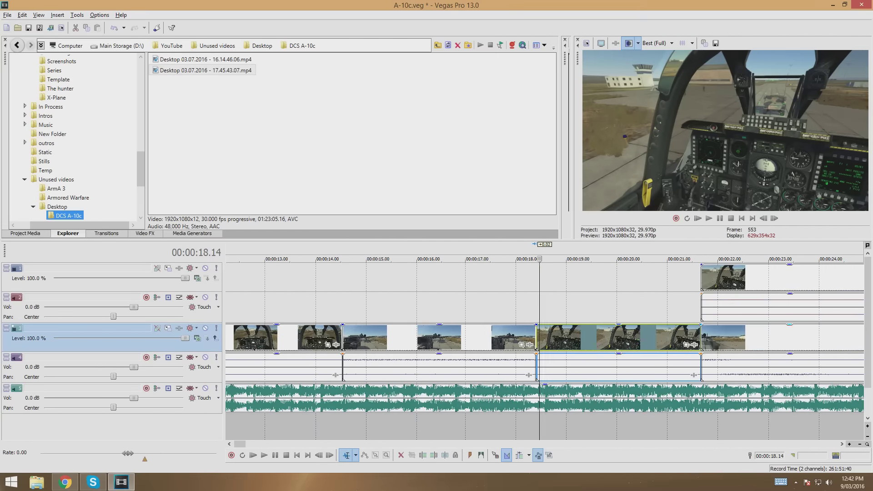
{"action": "left_click", "coordinate": [721, 351]}
{"action": "scroll", "coordinate": [724, 355], "scroll_direction": "up", "scroll_amount": 3}
{"action": "left_click", "coordinate": [205, 268]}
{"action": "scroll", "coordinate": [523, 309], "scroll_direction": "down", "scroll_amount": 1}
{"action": "left_click", "coordinate": [520, 352]}
{"action": "left_click", "coordinate": [708, 218]}
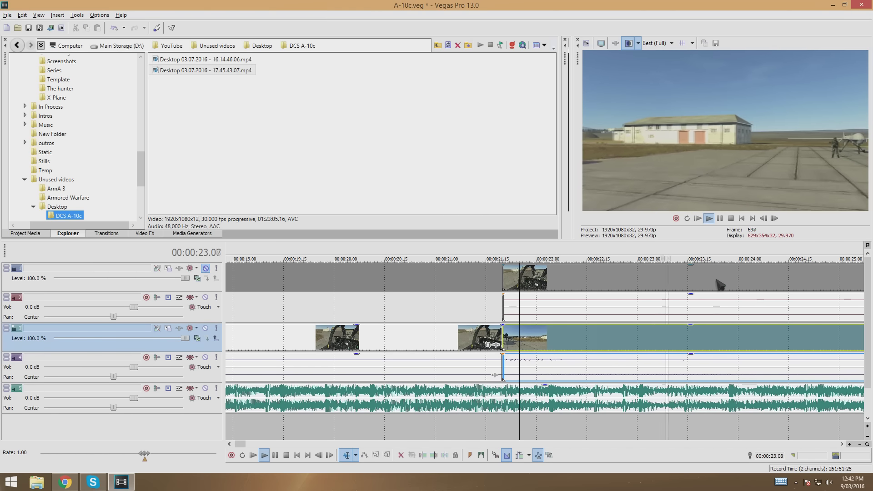
{"action": "scroll", "coordinate": [736, 278], "scroll_direction": "down", "scroll_amount": 3}
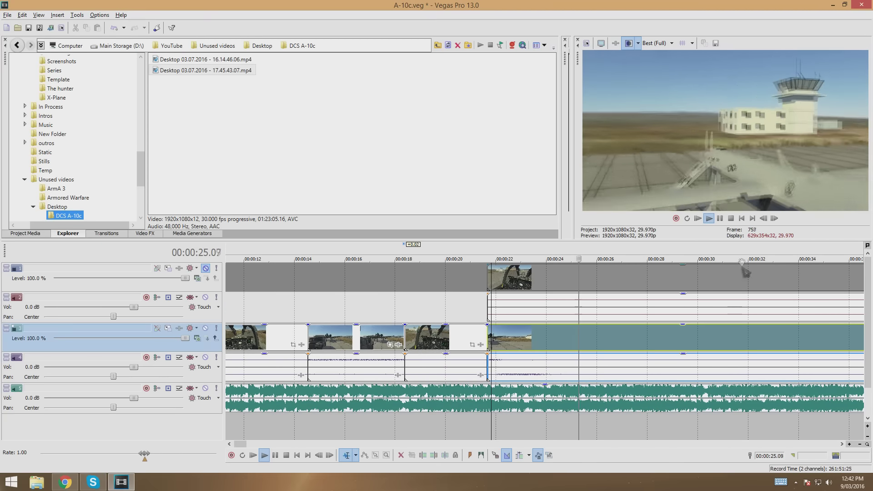
{"action": "left_click", "coordinate": [720, 218]}
{"action": "left_click", "coordinate": [720, 219]}
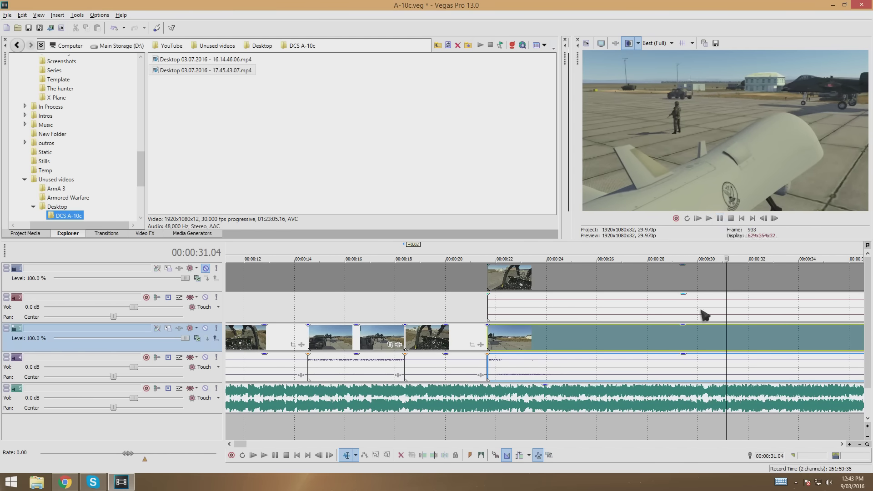
- Split the cockpit and external-view clips with their audio at 00:00:30.02
{"action": "left_click", "coordinate": [699, 286]}
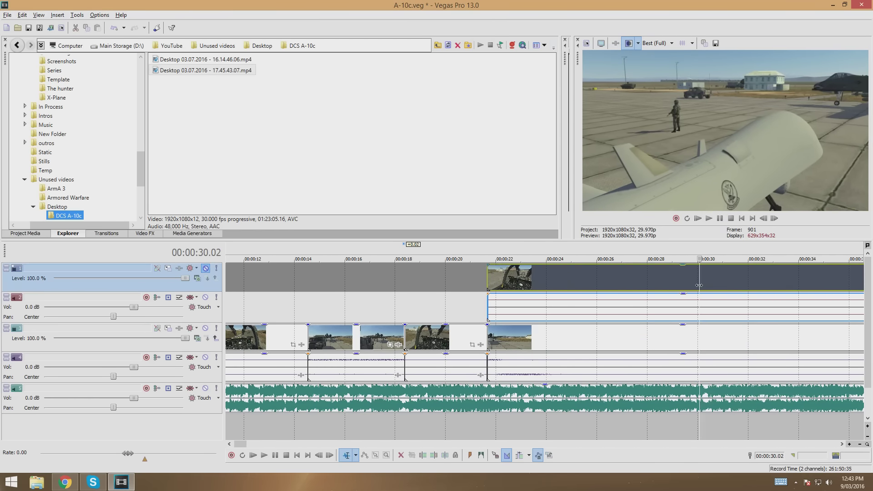
{"action": "right_click", "coordinate": [699, 285]}
{"action": "left_click", "coordinate": [754, 316]}
{"action": "left_click", "coordinate": [699, 333]}
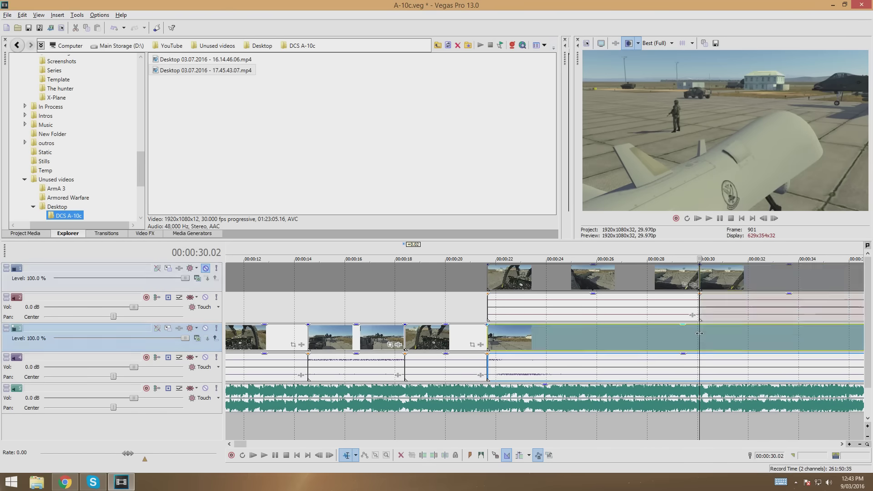
{"action": "right_click", "coordinate": [699, 334]}
{"action": "left_click", "coordinate": [756, 171]}
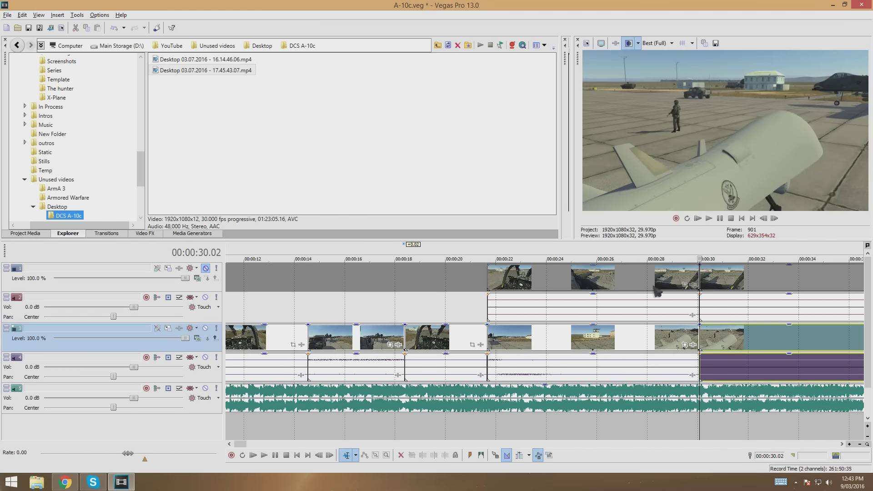
- Delete the external-view and cockpit sections with their audio between 00:00:21.20 and 00:00:30.02
{"action": "left_click", "coordinate": [612, 334]}
{"action": "key", "text": "Delete"}
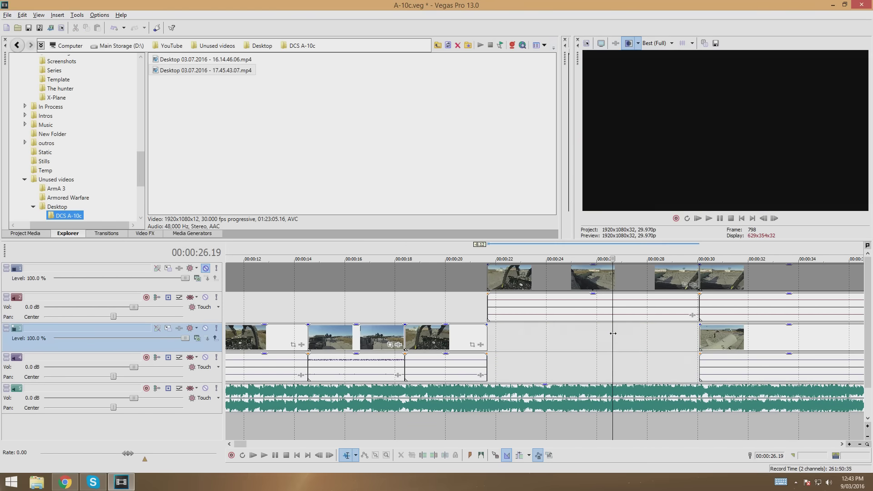
{"action": "left_click", "coordinate": [639, 283]}
{"action": "key", "text": "Delete"}
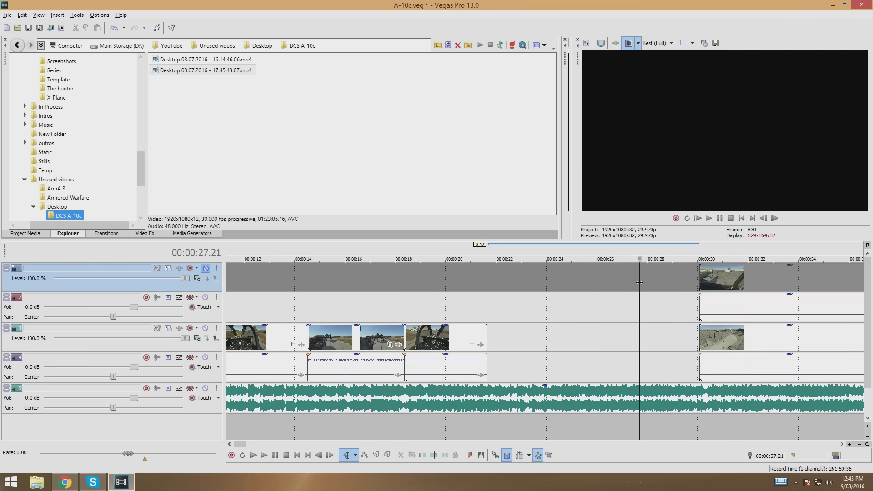
- Close the gap by moving the remaining cockpit and external-view clips with their audio to start at 00:00:21.20
{"action": "left_click_drag", "start_coordinate": [696, 264], "coordinate": [507, 265]}
{"action": "left_click_drag", "start_coordinate": [777, 357], "coordinate": [562, 344]}
{"action": "left_click_drag", "start_coordinate": [580, 278], "coordinate": [560, 279]}
{"action": "left_click_drag", "start_coordinate": [562, 341], "coordinate": [553, 342]}
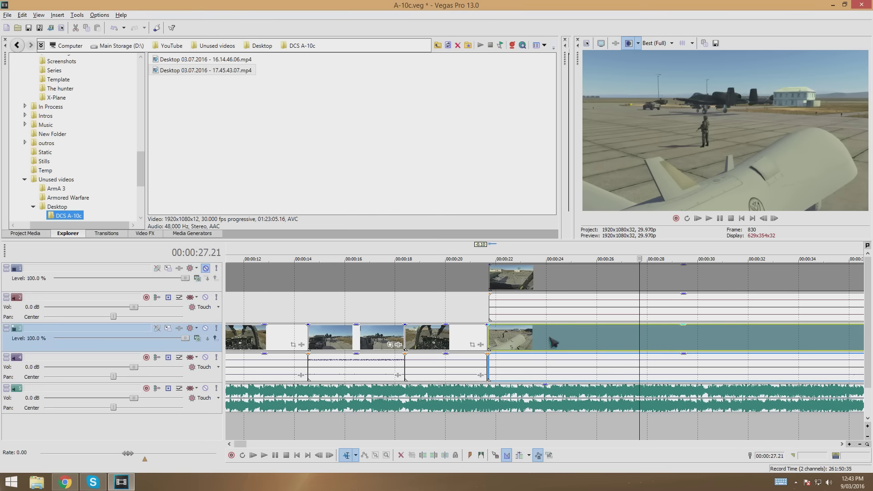
{"action": "left_click", "coordinate": [491, 302]}
{"action": "scroll", "coordinate": [523, 344], "scroll_direction": "up", "scroll_amount": 8}
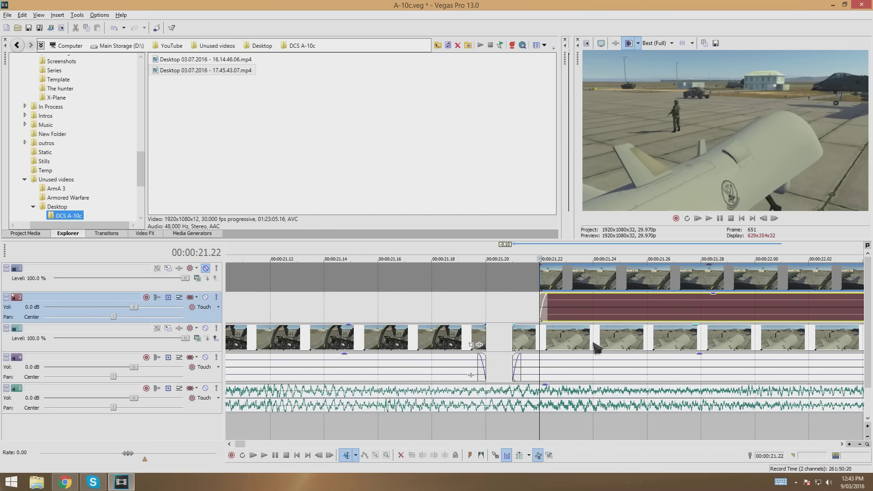
{"action": "left_click_drag", "start_coordinate": [595, 347], "coordinate": [569, 348]}
{"action": "left_click_drag", "start_coordinate": [610, 285], "coordinate": [557, 285]}
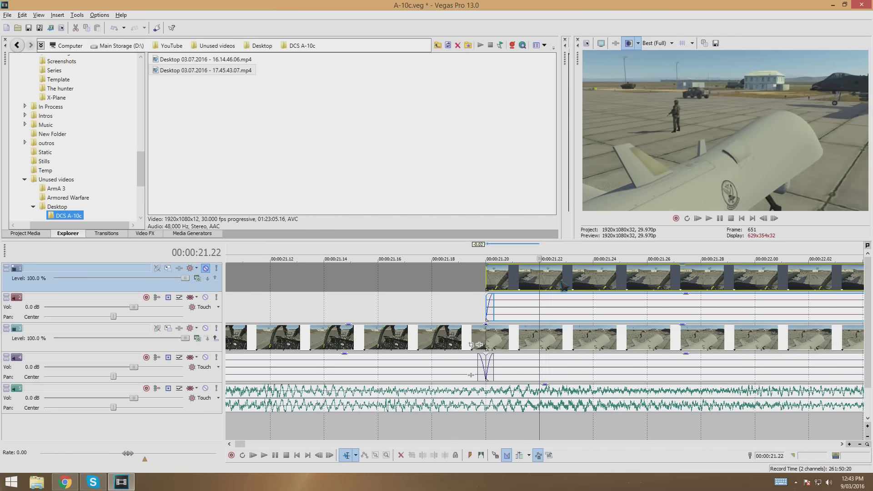
- Play the switch from cockpit to external view from 00:00:20.09 to 00:00:28.22
{"action": "left_click", "coordinate": [459, 289]}
{"action": "scroll", "coordinate": [526, 345], "scroll_direction": "down", "scroll_amount": 7}
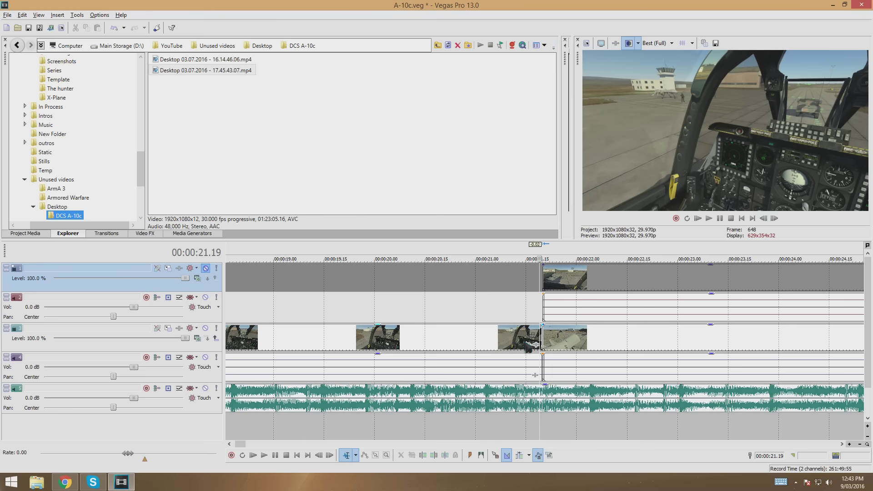
{"action": "left_click", "coordinate": [493, 282]}
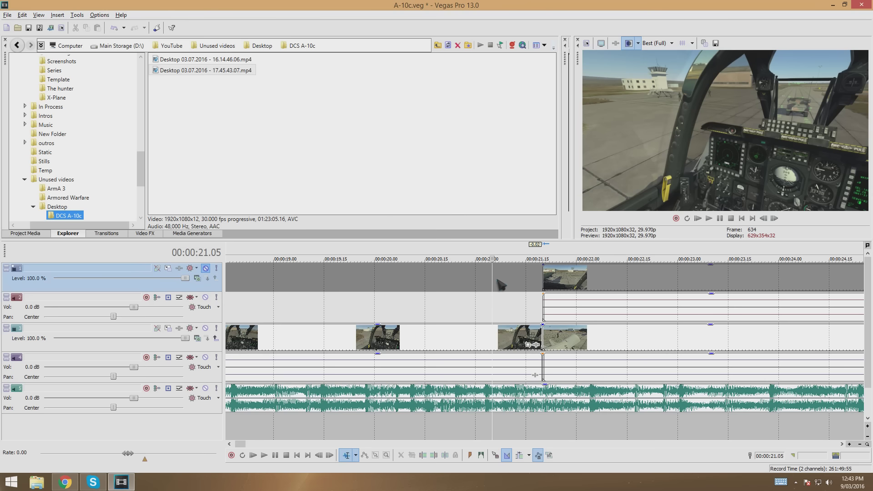
{"action": "scroll", "coordinate": [528, 345], "scroll_direction": "down", "scroll_amount": 5}
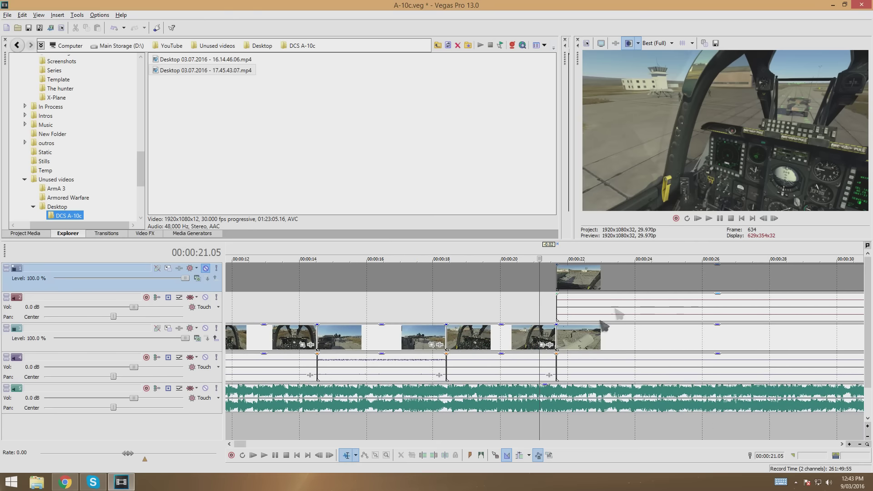
{"action": "left_click", "coordinate": [510, 278]}
{"action": "left_click", "coordinate": [709, 219]}
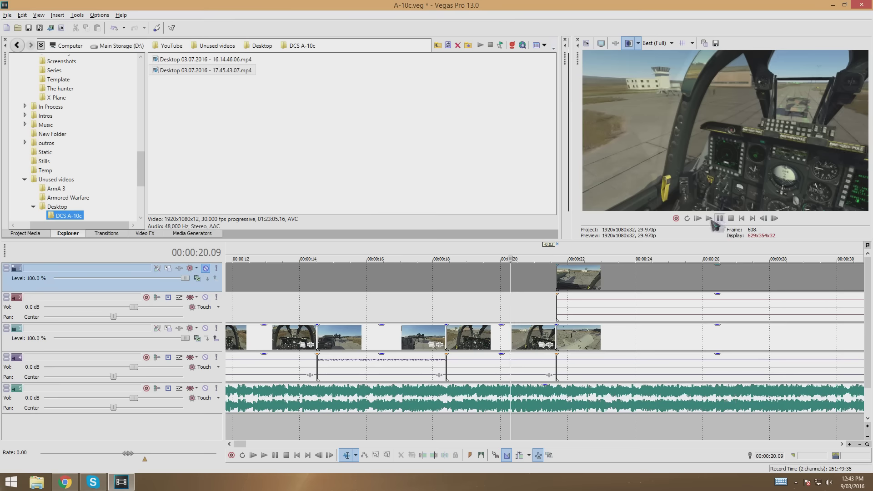
{"action": "left_click", "coordinate": [709, 219]}
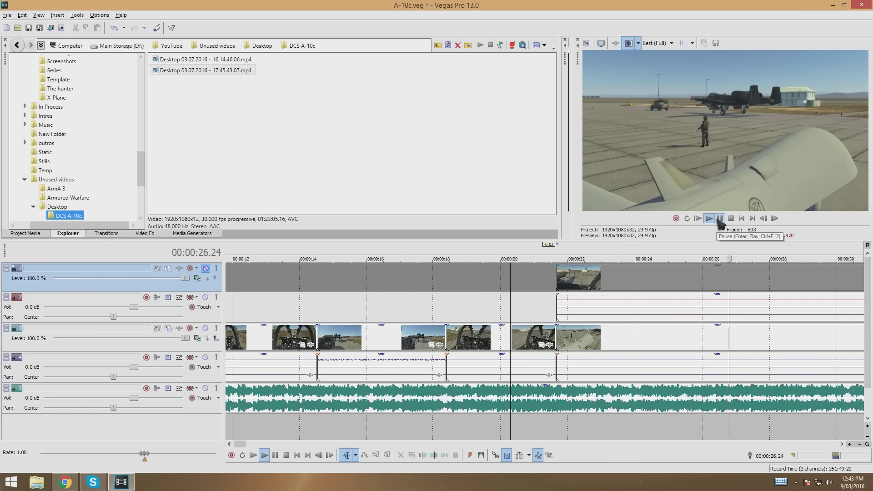
{"action": "left_click", "coordinate": [719, 219]}
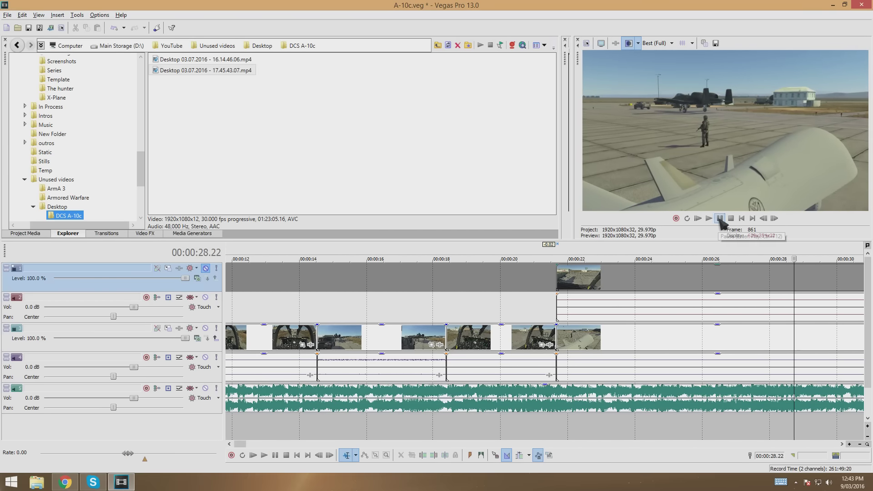
- Split the external-view clip and the cockpit clip with their audio at 00:00:28.22
{"action": "scroll", "coordinate": [746, 326], "scroll_direction": "down", "scroll_amount": 3}
{"action": "right_click", "coordinate": [541, 338]}
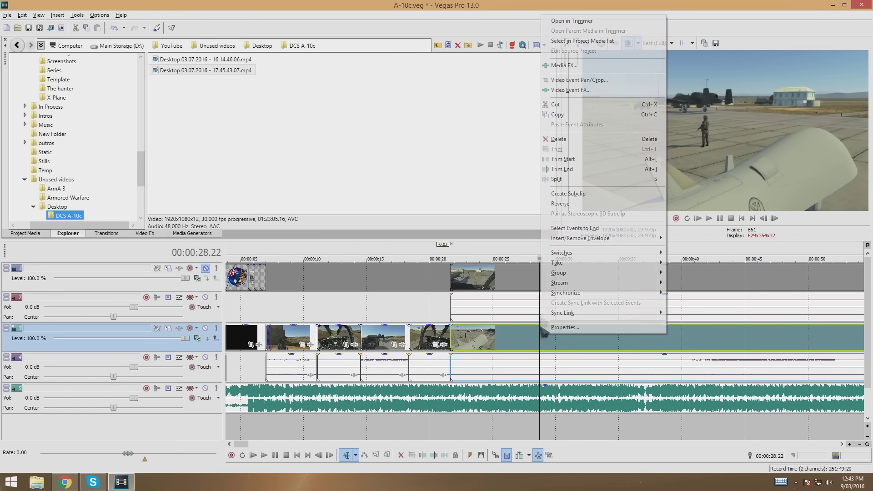
{"action": "left_click", "coordinate": [556, 178]}
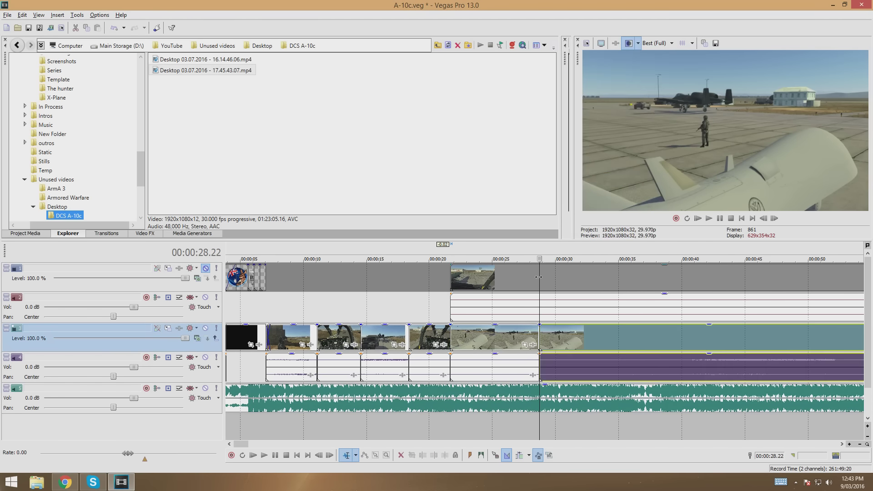
{"action": "right_click", "coordinate": [542, 277]}
{"action": "key", "text": "ctrl+v"}
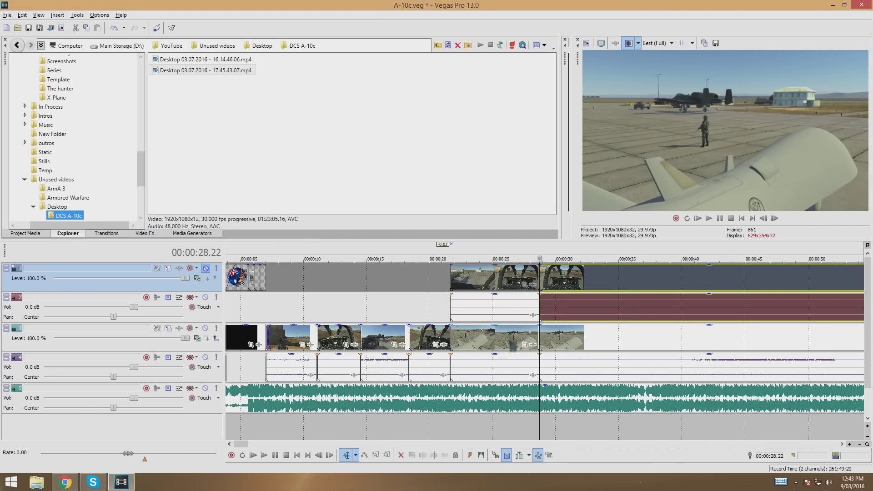
- Delete the cockpit section with its audio between 00:00:21.20 and 00:00:28.22 and unmute the cockpit video track
{"action": "left_click", "coordinate": [502, 277]}
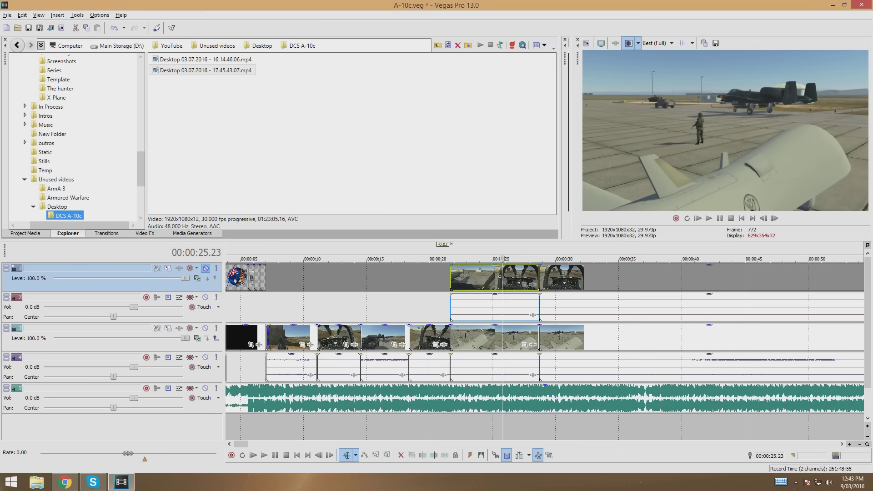
{"action": "key", "text": "Delete"}
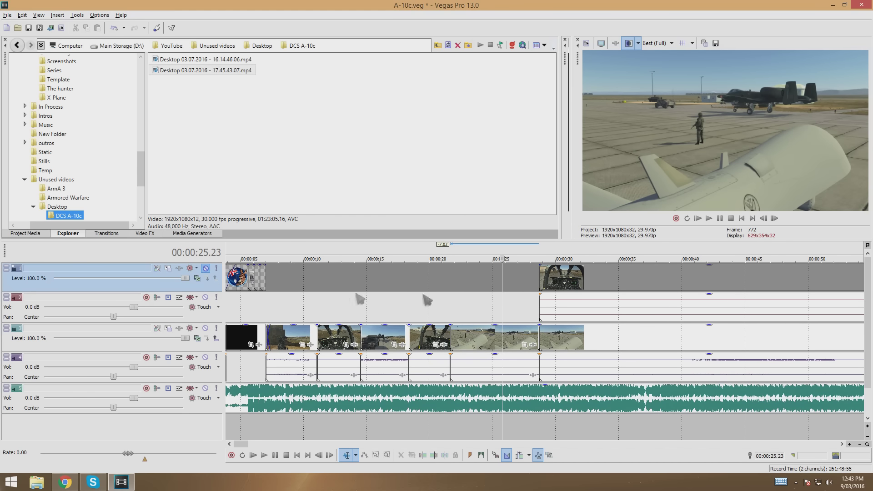
{"action": "left_click", "coordinate": [205, 268]}
- Play the switch from external to cockpit view from 00:00:28.01 to 00:00:36.26
{"action": "left_click", "coordinate": [530, 284]}
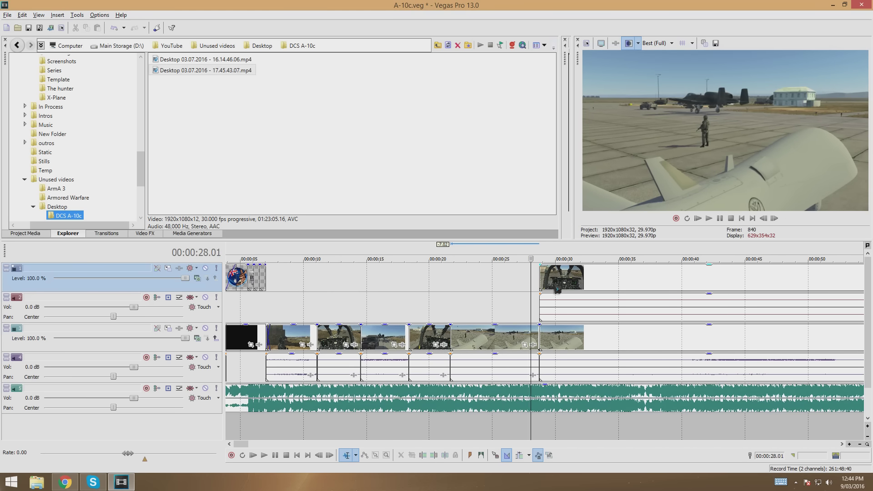
{"action": "left_click", "coordinate": [709, 218]}
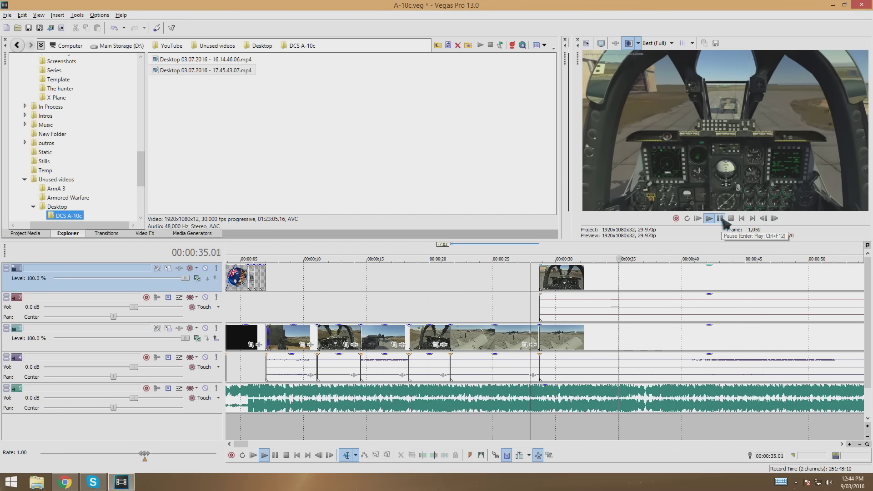
{"action": "left_click", "coordinate": [722, 220]}
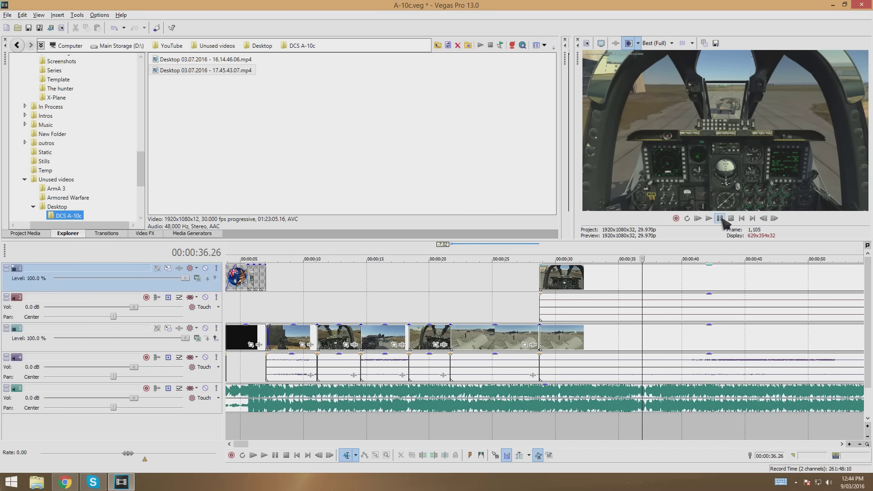
- Split the cockpit clip and the external-view clip, each with its audio, at 00:00:36.00
{"action": "left_click", "coordinate": [636, 278]}
{"action": "left_click", "coordinate": [631, 277]}
{"action": "right_click", "coordinate": [631, 277]}
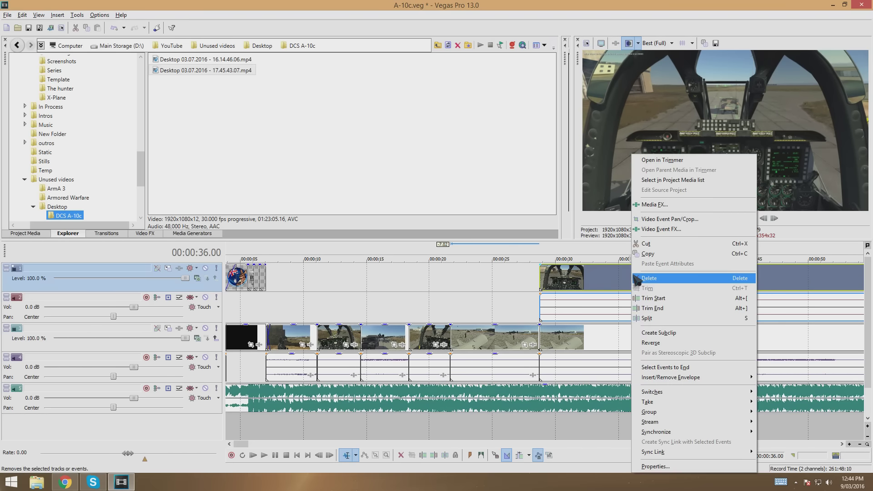
{"action": "left_click", "coordinate": [655, 320]}
{"action": "right_click", "coordinate": [630, 331]}
{"action": "left_click", "coordinate": [655, 182]}
- Delete the cockpit and external sections between 00:00:28.22 and 00:00:36.00 and move the remaining clips against the end of the preceding external clip
{"action": "left_click", "coordinate": [590, 328]}
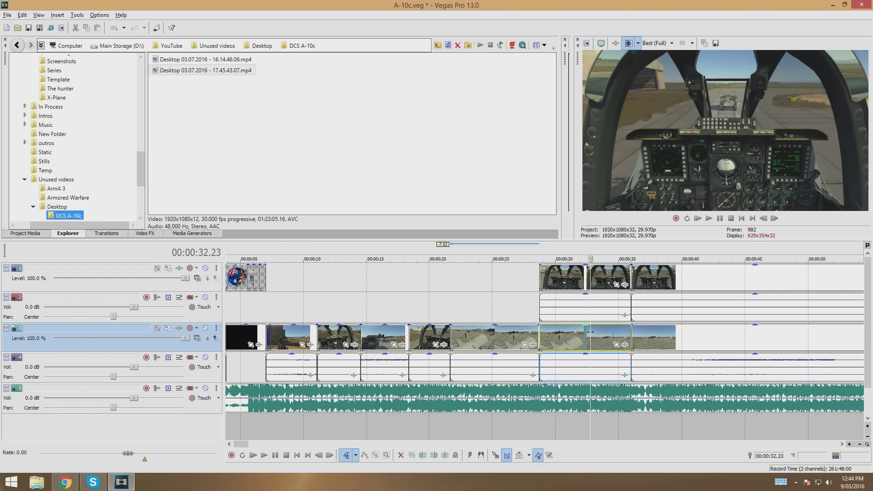
{"action": "key", "text": "Delete"}
{"action": "mouse_move", "coordinate": [581, 282]}
{"action": "left_mouse_down"}
{"action": "mouse_move", "coordinate": [661, 300]}
{"action": "mouse_move", "coordinate": [645, 286]}
{"action": "mouse_move", "coordinate": [582, 285]}
{"action": "left_mouse_up"}
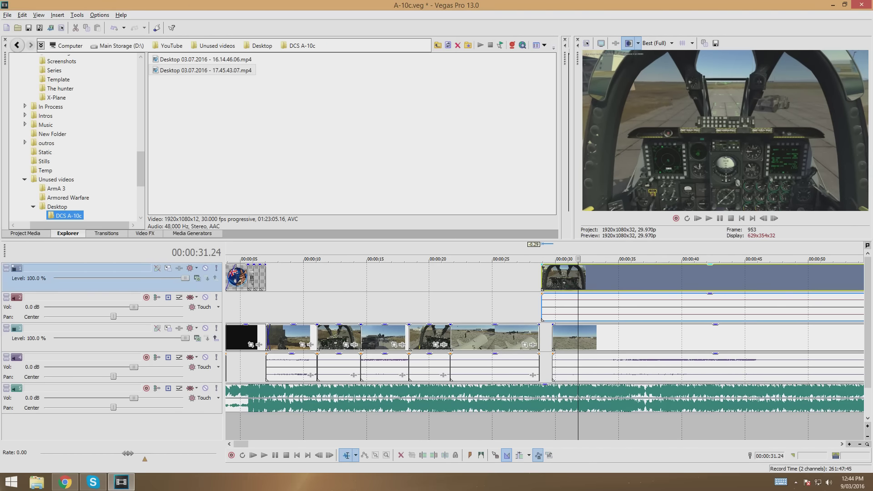
{"action": "left_click", "coordinate": [538, 284]}
{"action": "scroll", "coordinate": [538, 284], "scroll_direction": "up", "scroll_amount": 5}
{"action": "left_click_drag", "start_coordinate": [720, 343], "coordinate": [650, 345]}
{"action": "scroll", "coordinate": [662, 341], "scroll_direction": "up", "scroll_amount": 4}
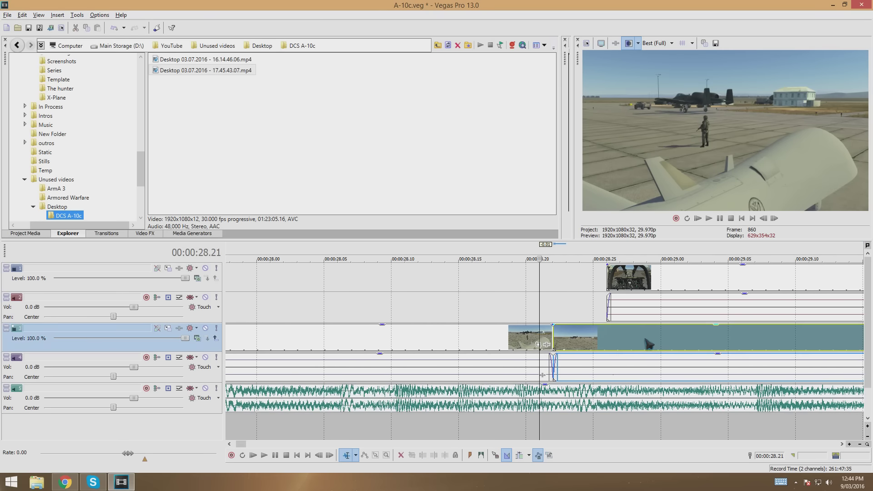
{"action": "left_click_drag", "start_coordinate": [655, 281], "coordinate": [606, 299]}
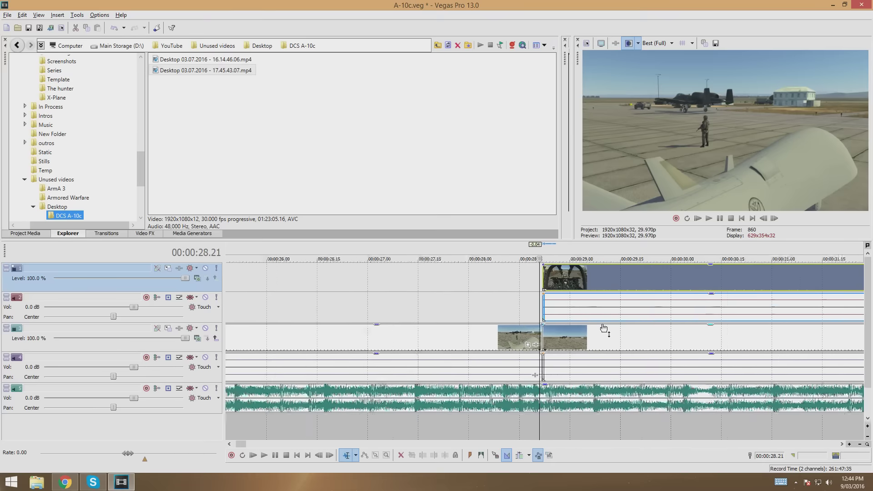
- Play the edited sequence across the switch from external to cockpit view, from 00:00:19.27 to 00:00:35.25
{"action": "scroll", "coordinate": [604, 328], "scroll_direction": "down", "scroll_amount": 8}
{"action": "scroll", "coordinate": [605, 328], "scroll_direction": "down", "scroll_amount": 3}
{"action": "left_click", "coordinate": [352, 282]}
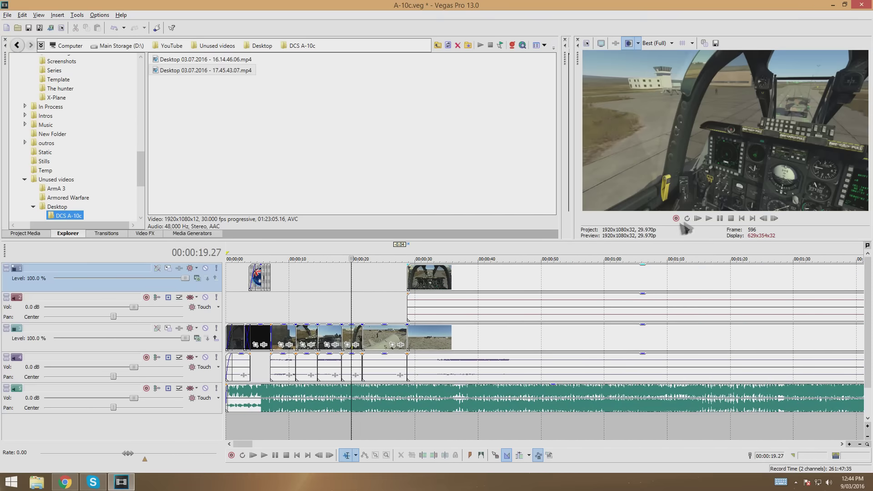
{"action": "left_click", "coordinate": [709, 219]}
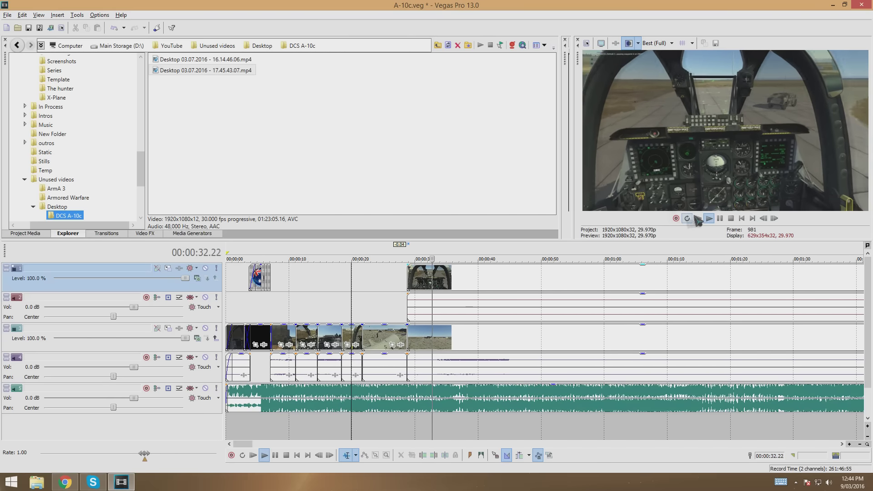
{"action": "left_click", "coordinate": [720, 218]}
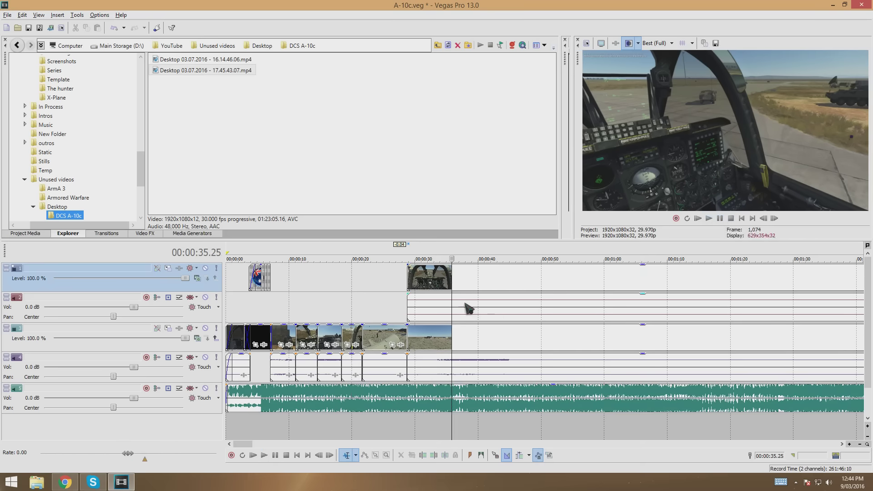
- Mute the cockpit video track and play the external-view footage from 00:00:36.01 to 00:00:43.27
{"action": "right_click", "coordinate": [453, 277]}
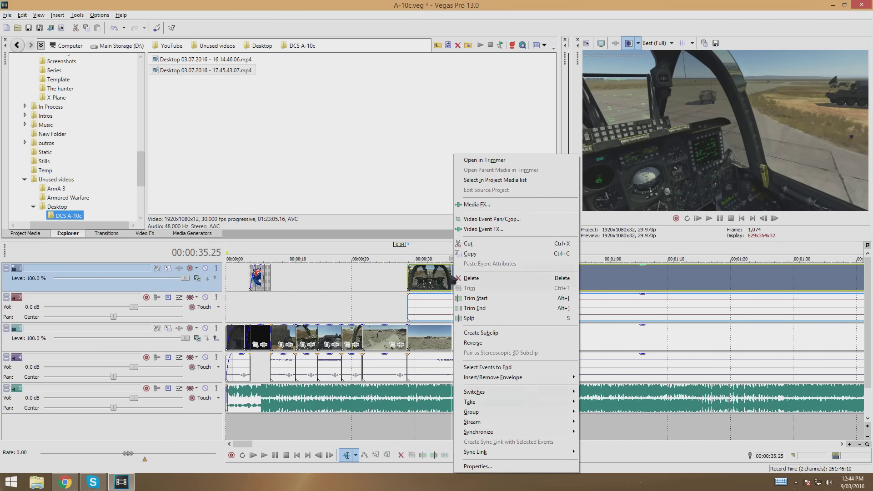
{"action": "left_click", "coordinate": [454, 278]}
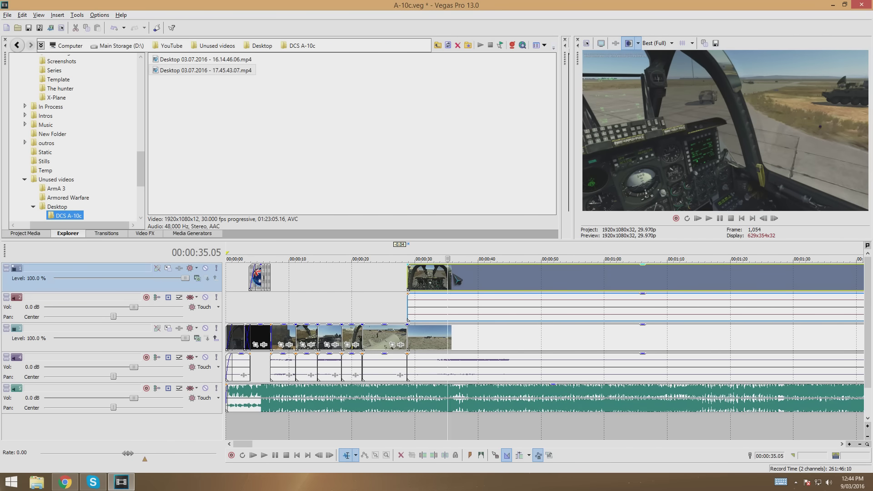
{"action": "left_click", "coordinate": [205, 269]}
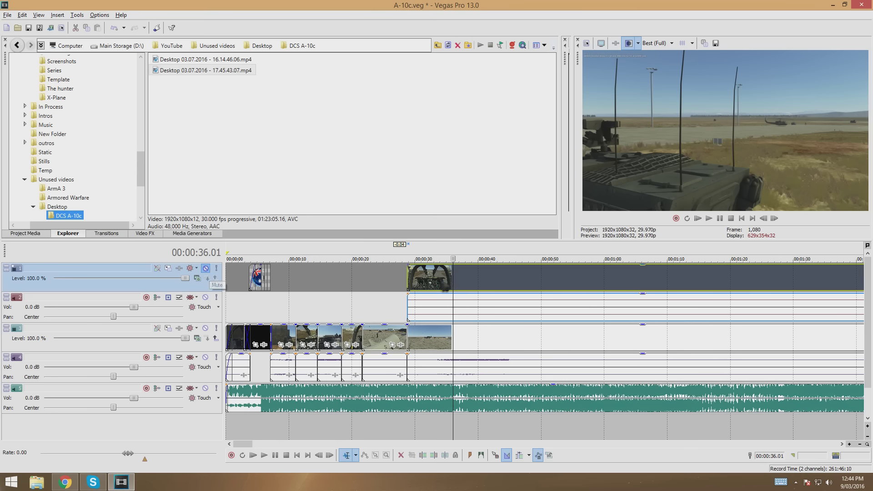
{"action": "left_click", "coordinate": [709, 218]}
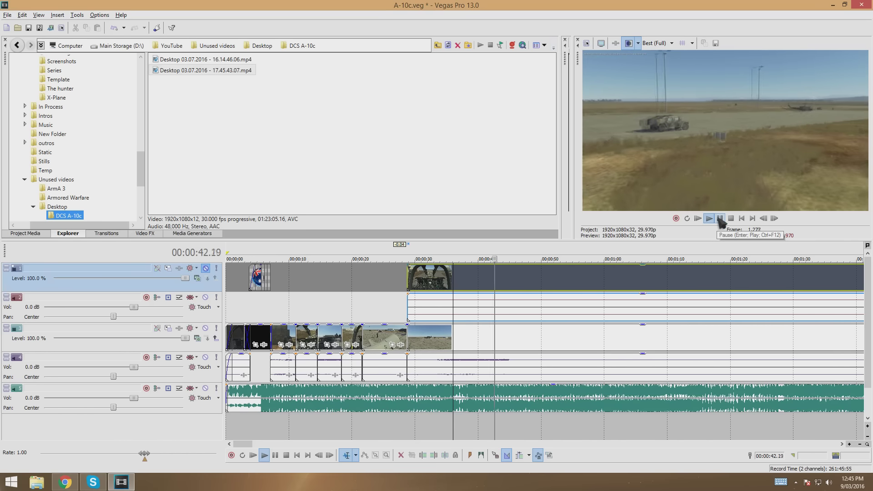
{"action": "left_click", "coordinate": [719, 219]}
{"action": "scroll", "coordinate": [448, 331], "scroll_direction": "down", "scroll_amount": 2}
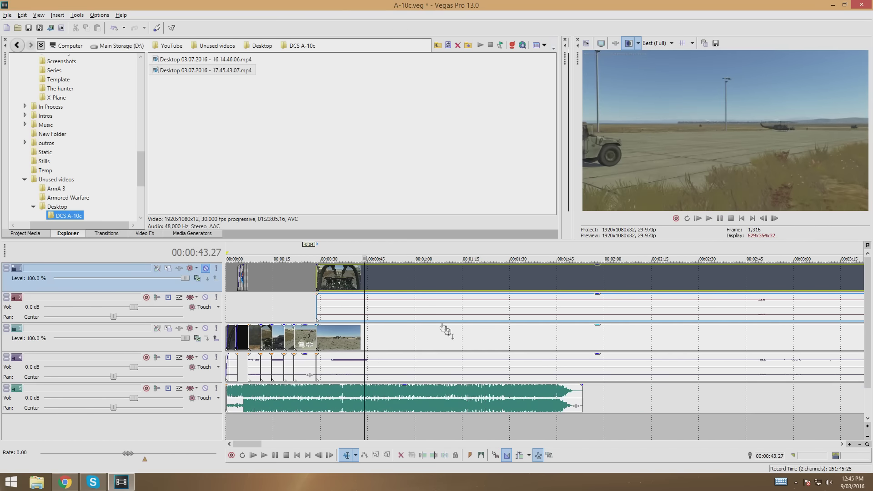
{"action": "left_click", "coordinate": [334, 342]}
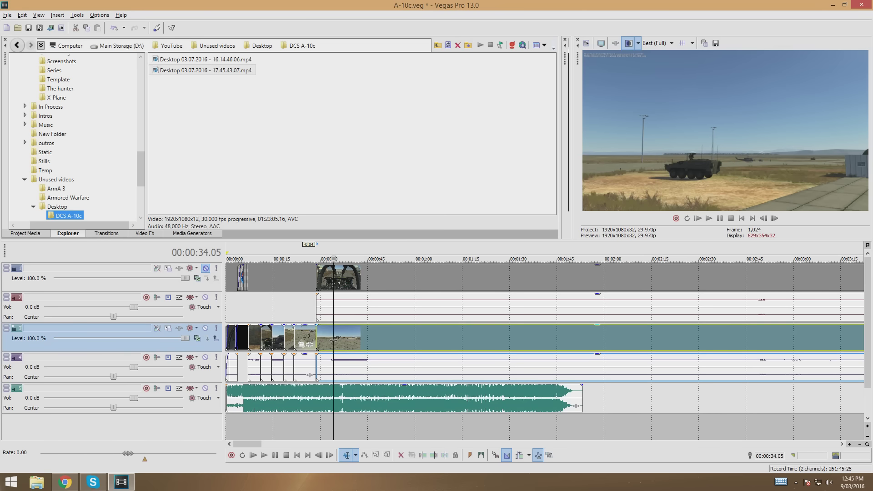
{"action": "scroll", "coordinate": [338, 316], "scroll_direction": "down", "scroll_amount": 1}
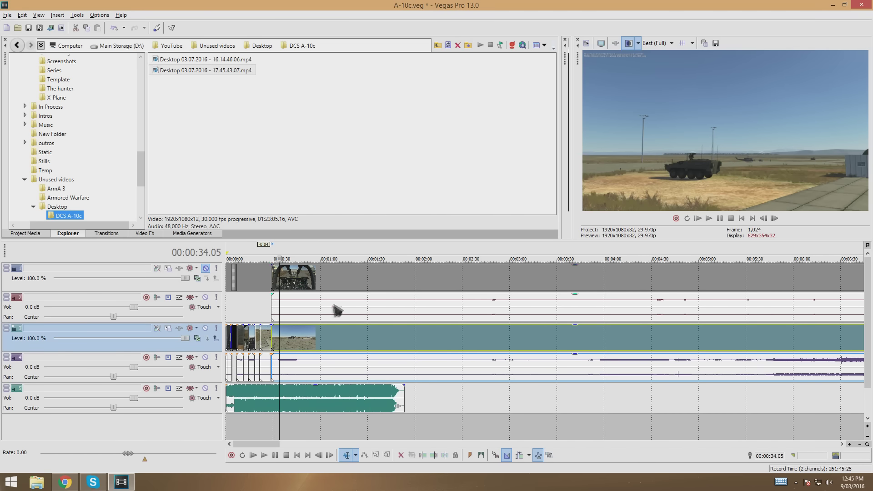
{"action": "scroll", "coordinate": [357, 300], "scroll_direction": "up", "scroll_amount": 4}
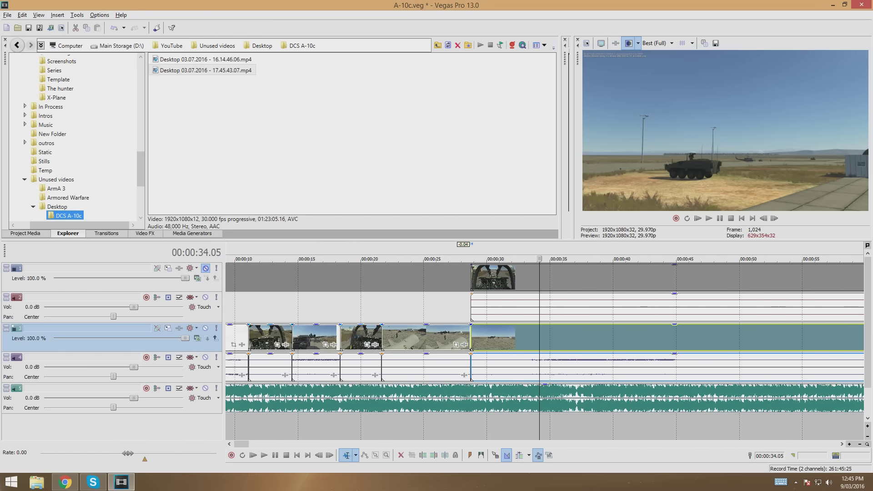
{"action": "scroll", "coordinate": [639, 409], "scroll_direction": "down", "scroll_amount": 1}
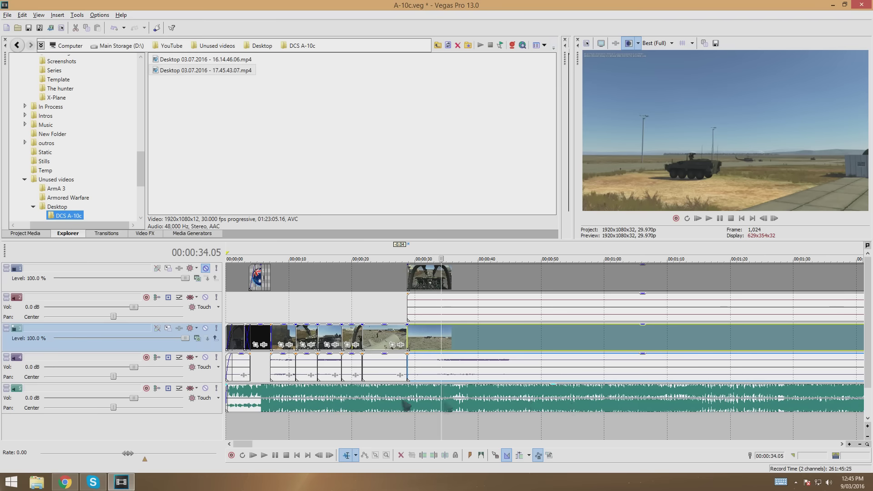
{"action": "scroll", "coordinate": [455, 386], "scroll_direction": "down", "scroll_amount": 1}
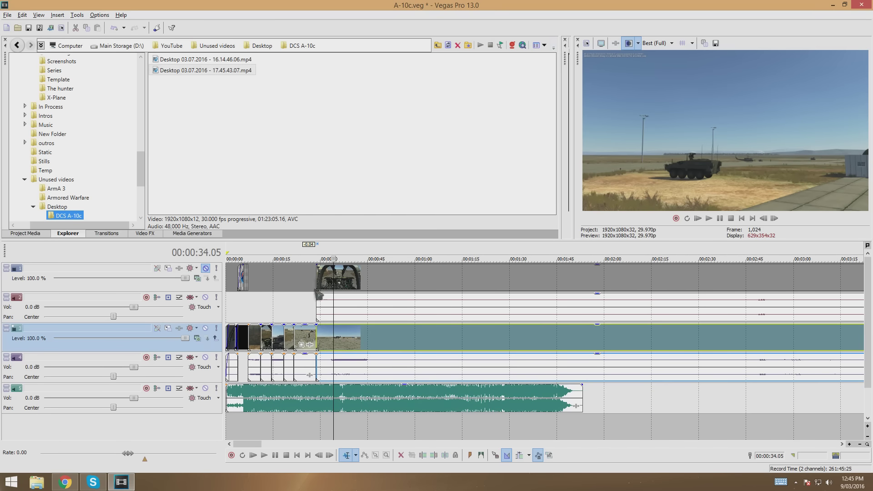
{"action": "scroll", "coordinate": [324, 328], "scroll_direction": "up", "scroll_amount": 3}
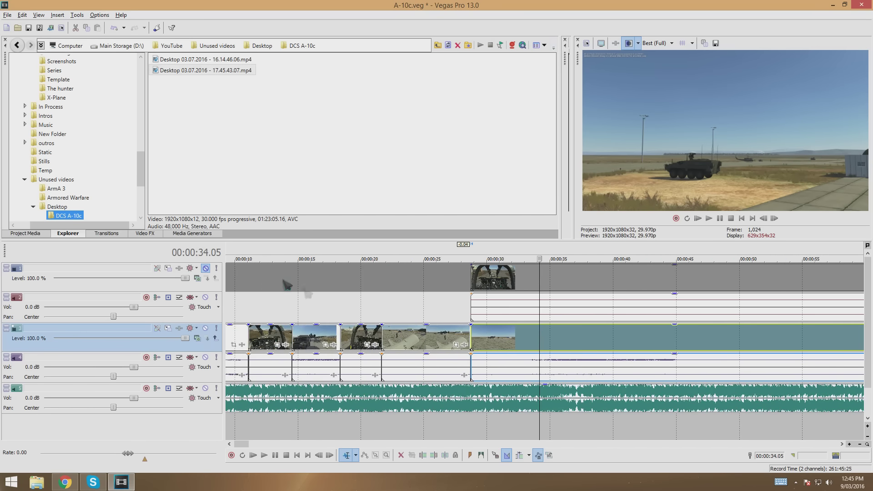
{"action": "scroll", "coordinate": [439, 356], "scroll_direction": "down", "scroll_amount": 1}
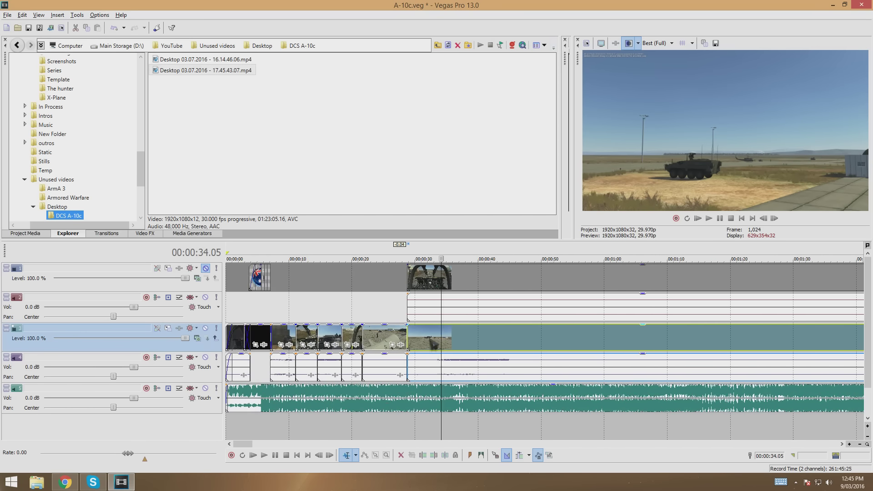
{"action": "scroll", "coordinate": [520, 350], "scroll_direction": "down", "scroll_amount": 1}
{"action": "scroll", "coordinate": [430, 348], "scroll_direction": "down", "scroll_amount": 4}
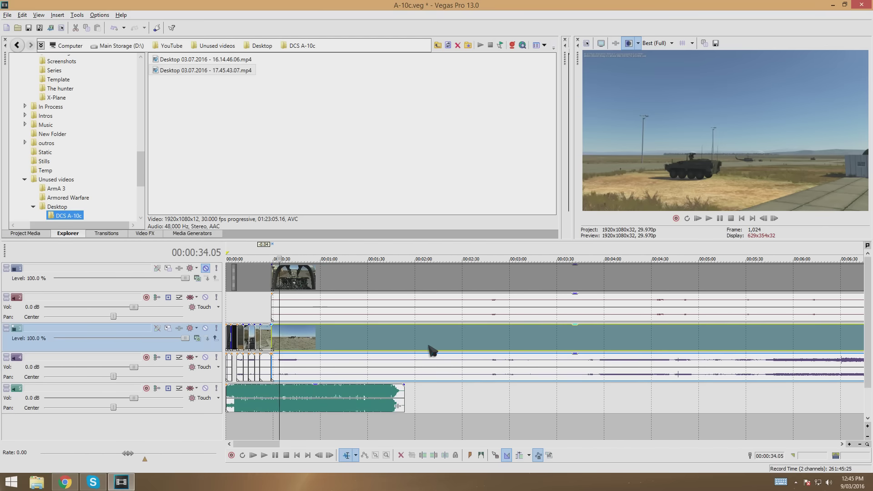
{"action": "scroll", "coordinate": [530, 353], "scroll_direction": "down", "scroll_amount": 2}
{"action": "scroll", "coordinate": [378, 365], "scroll_direction": "up", "scroll_amount": 3}
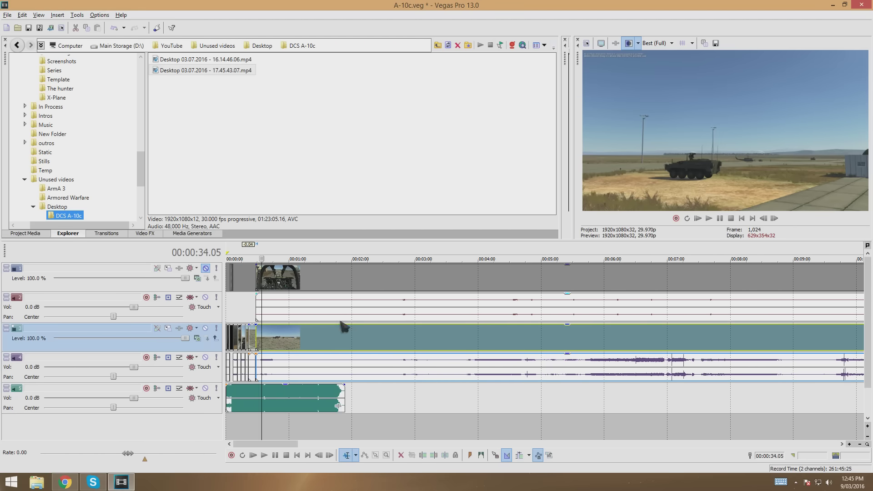
{"action": "scroll", "coordinate": [494, 335], "scroll_direction": "up", "scroll_amount": 5}
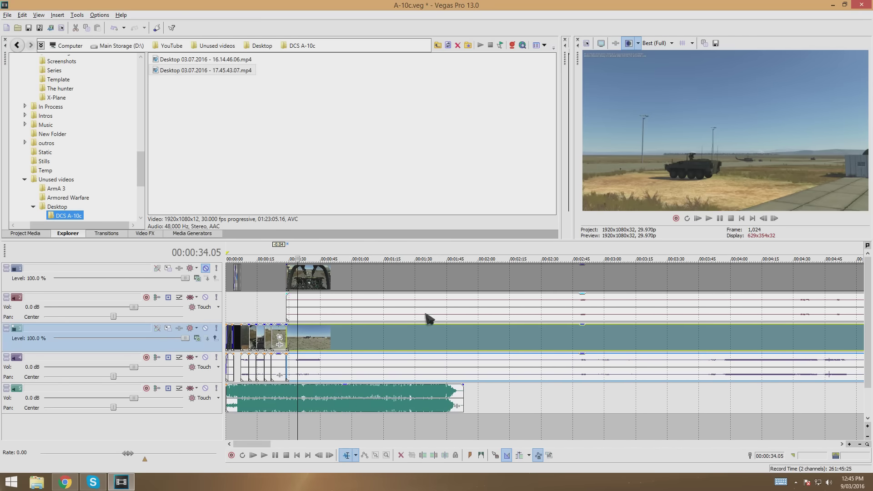
{"action": "scroll", "coordinate": [425, 327], "scroll_direction": "down", "scroll_amount": 6}
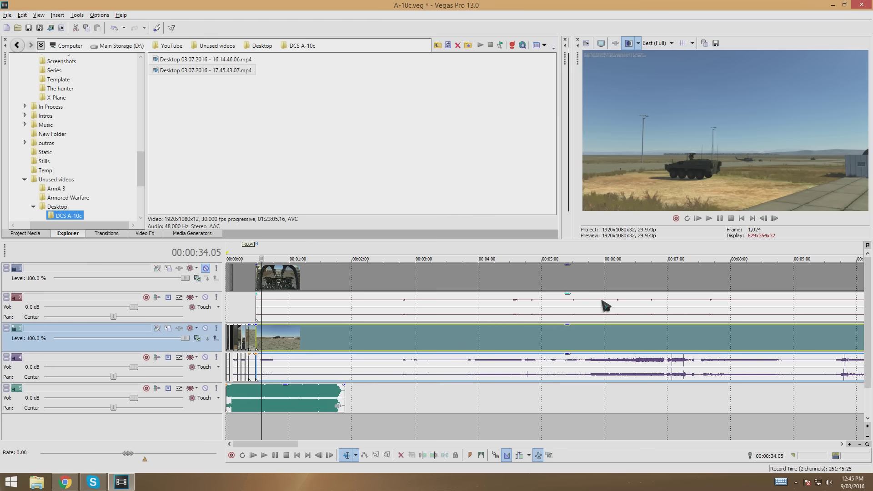
{"action": "scroll", "coordinate": [446, 346], "scroll_direction": "down", "scroll_amount": 2}
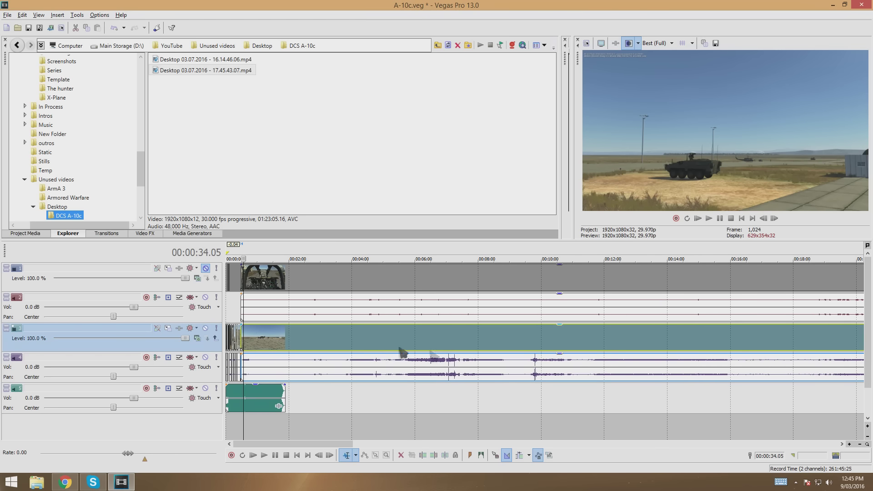
- Inspect the external-view footage at several points between 00:00:50.11 and 00:01:59.05 for usable shots
{"action": "scroll", "coordinate": [315, 343], "scroll_direction": "up", "scroll_amount": 5}
{"action": "left_click", "coordinate": [344, 337]}
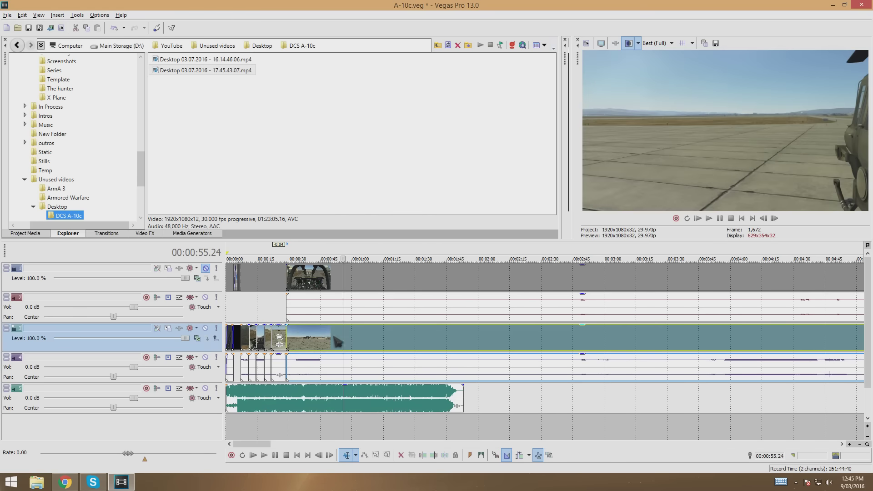
{"action": "left_click", "coordinate": [372, 341]}
{"action": "left_click", "coordinate": [328, 341]}
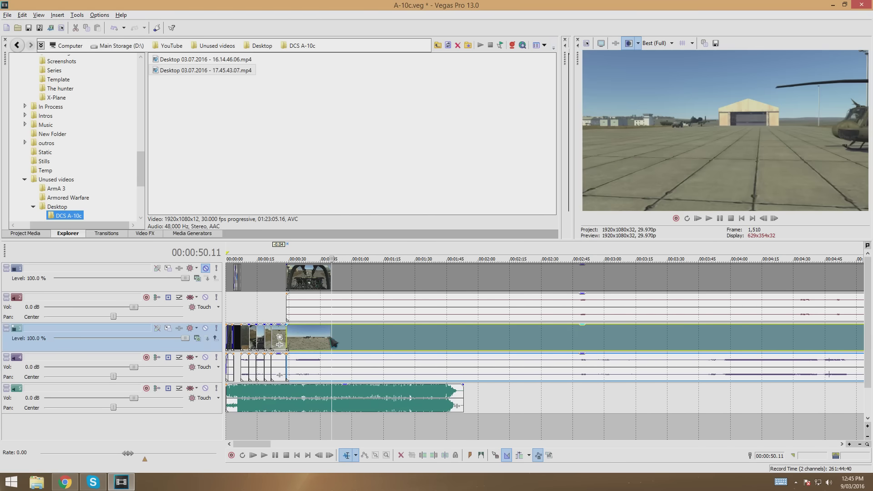
{"action": "left_click", "coordinate": [363, 343]}
{"action": "left_click", "coordinate": [384, 343]}
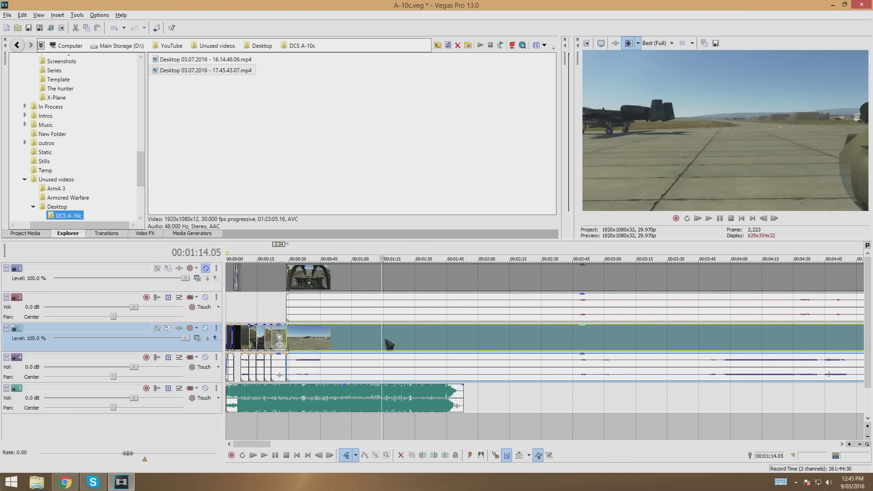
{"action": "left_click", "coordinate": [410, 343]}
{"action": "left_click", "coordinate": [440, 341]}
{"action": "left_click", "coordinate": [457, 344]}
{"action": "left_click", "coordinate": [476, 341]}
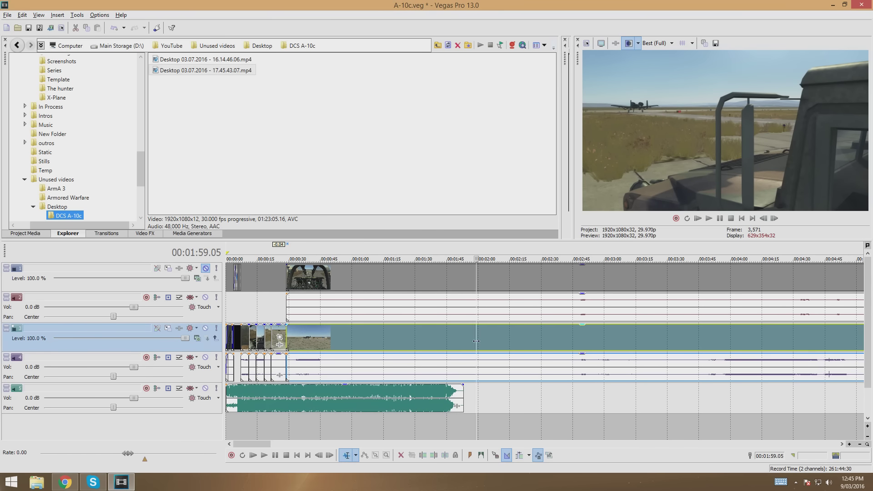
- Unmute the cockpit video track and inspect its footage around 00:01:39.02 and 00:01:41.00
{"action": "left_click", "coordinate": [205, 268]}
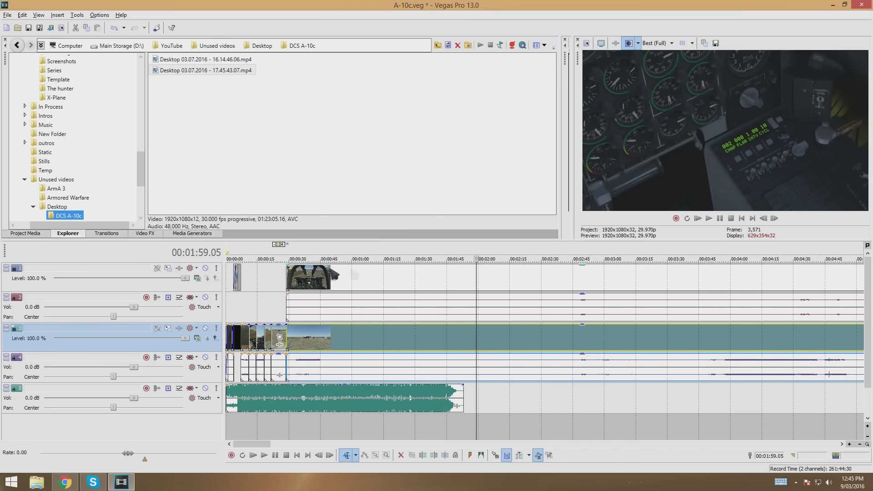
{"action": "left_click", "coordinate": [453, 287]}
{"action": "left_click", "coordinate": [434, 289]}
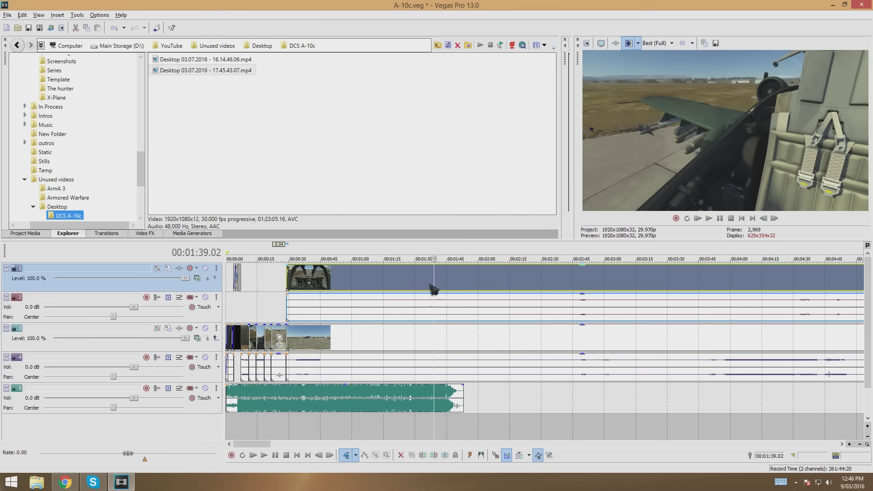
{"action": "left_click", "coordinate": [437, 284]}
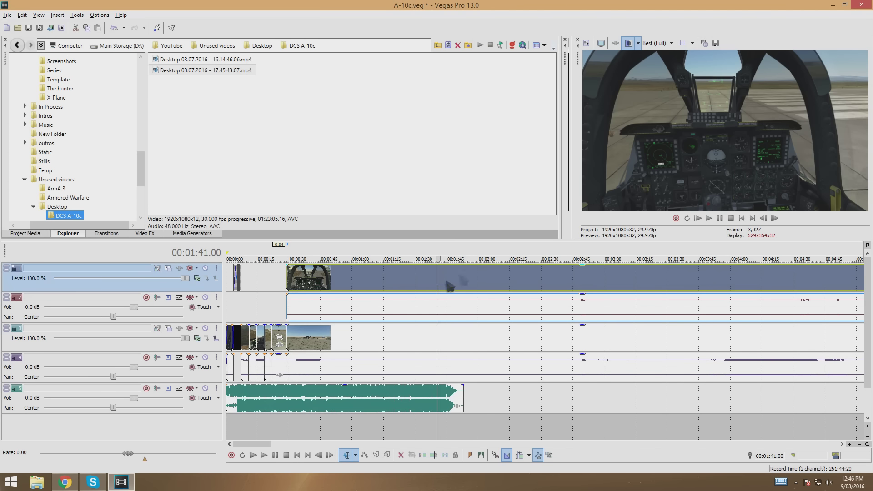
- Play the cockpit footage from 00:01:41.00 to 00:02:19.15, muting the music track during playback
{"action": "left_click", "coordinate": [708, 218]}
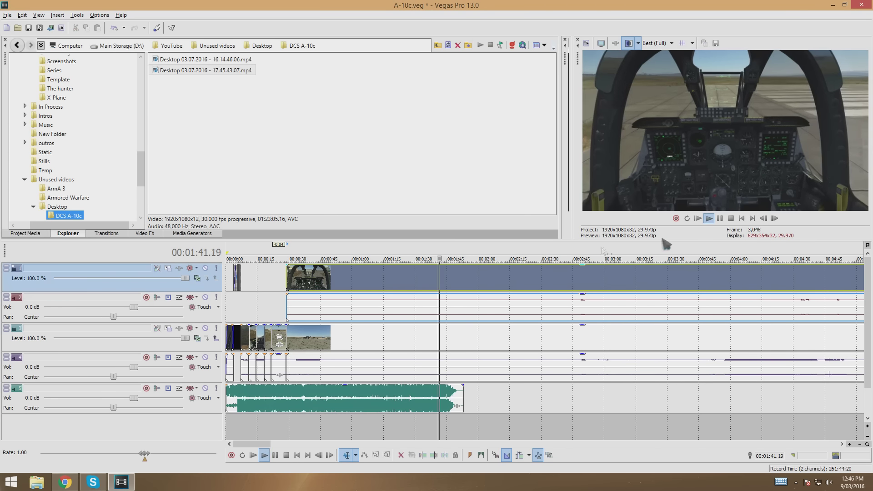
{"action": "left_click", "coordinate": [205, 388]}
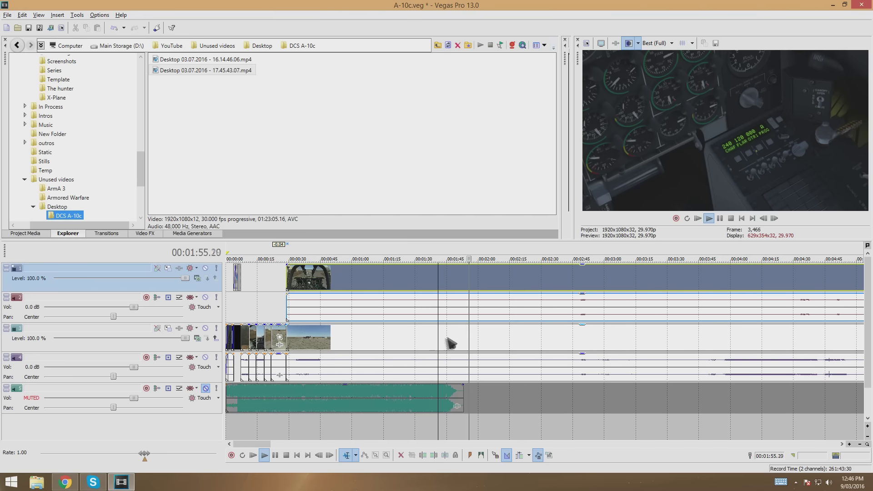
{"action": "scroll", "coordinate": [460, 318], "scroll_direction": "down", "scroll_amount": 2}
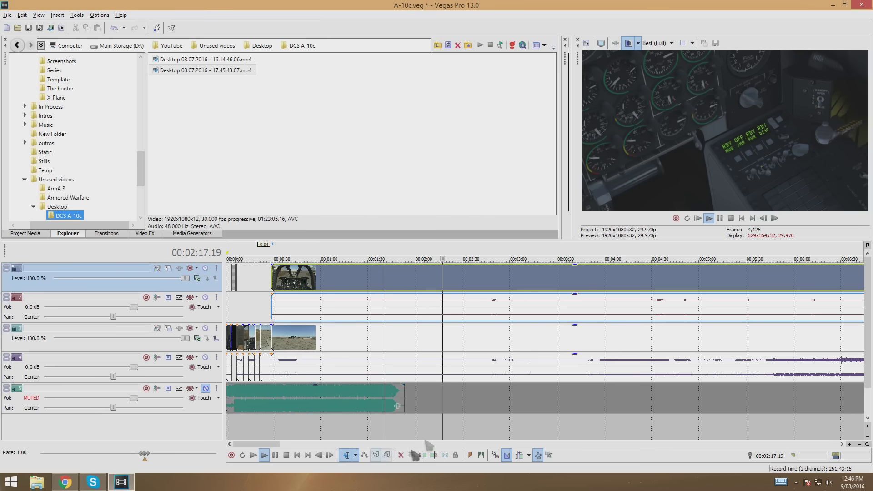
{"action": "left_click", "coordinate": [719, 218]}
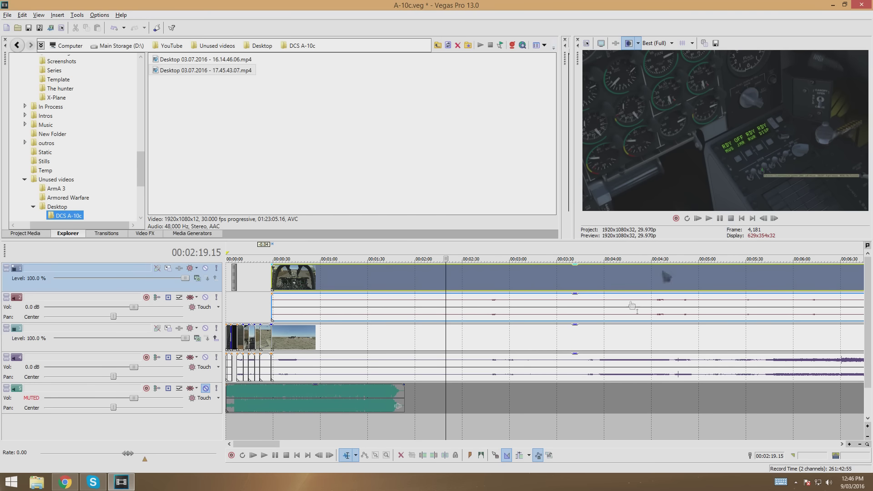
- Inspect the cockpit footage at several points between 00:03:52.21 and 00:07:45.12 for the takeoff and flight
{"action": "scroll", "coordinate": [609, 323], "scroll_direction": "down", "scroll_amount": 4}
{"action": "left_click", "coordinate": [351, 292]}
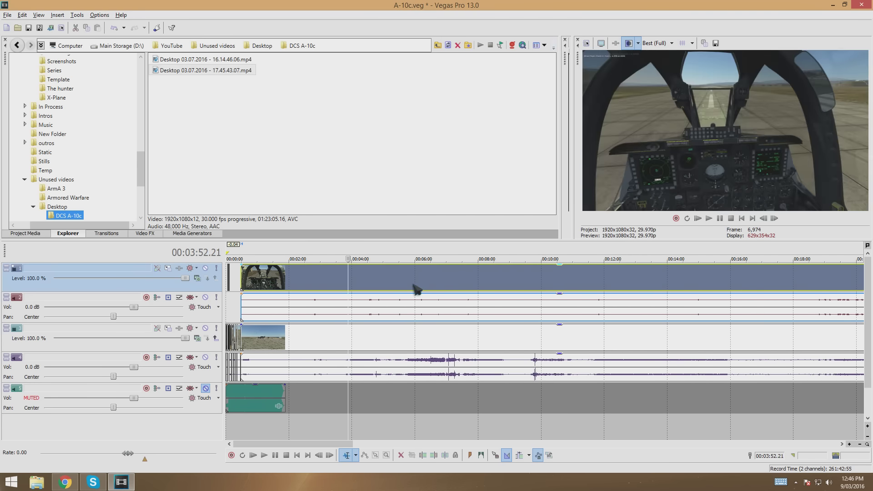
{"action": "left_click", "coordinate": [412, 288]}
{"action": "left_click", "coordinate": [471, 287]}
{"action": "scroll", "coordinate": [395, 323], "scroll_direction": "up", "scroll_amount": 5}
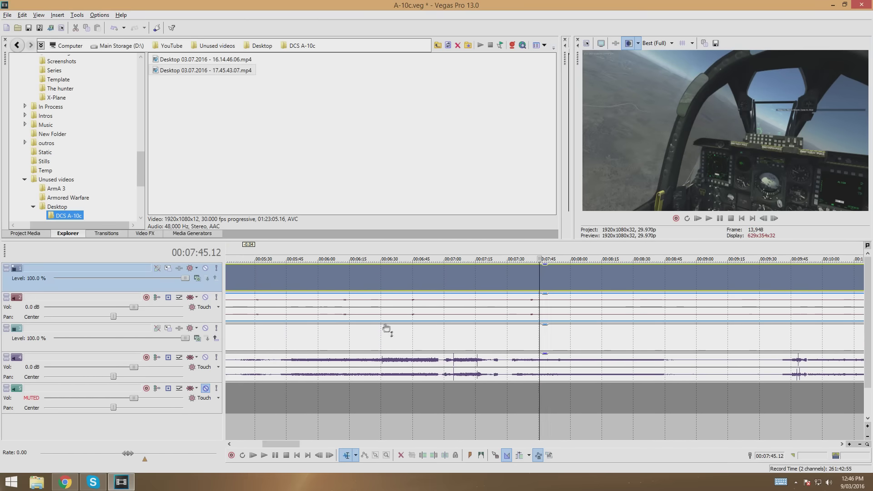
{"action": "left_click_drag", "start_coordinate": [288, 445], "coordinate": [254, 444]}
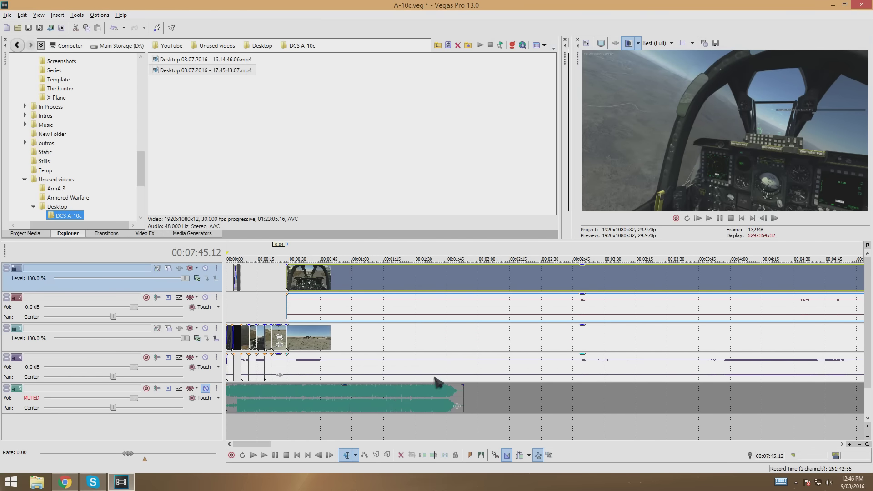
- Survey the full length of both recordings and inspect the in-flight cockpit footage at several points, including 00:05:33.12 and 00:08:17.22
{"action": "scroll", "coordinate": [470, 404], "scroll_direction": "down", "scroll_amount": 7}
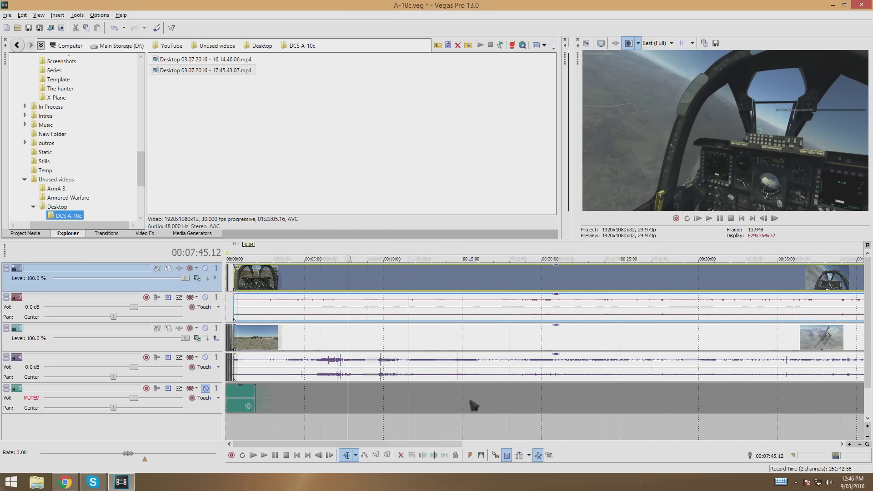
{"action": "scroll", "coordinate": [473, 405], "scroll_direction": "down", "scroll_amount": 3}
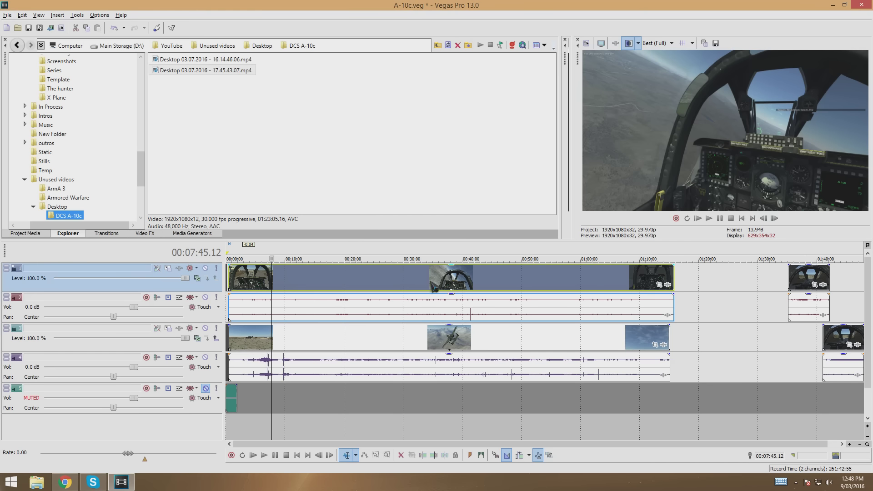
{"action": "left_click", "coordinate": [347, 282]}
{"action": "left_click", "coordinate": [372, 282]}
{"action": "scroll", "coordinate": [367, 283], "scroll_direction": "down", "scroll_amount": 1}
{"action": "left_click", "coordinate": [290, 283]}
{"action": "left_click", "coordinate": [259, 282]}
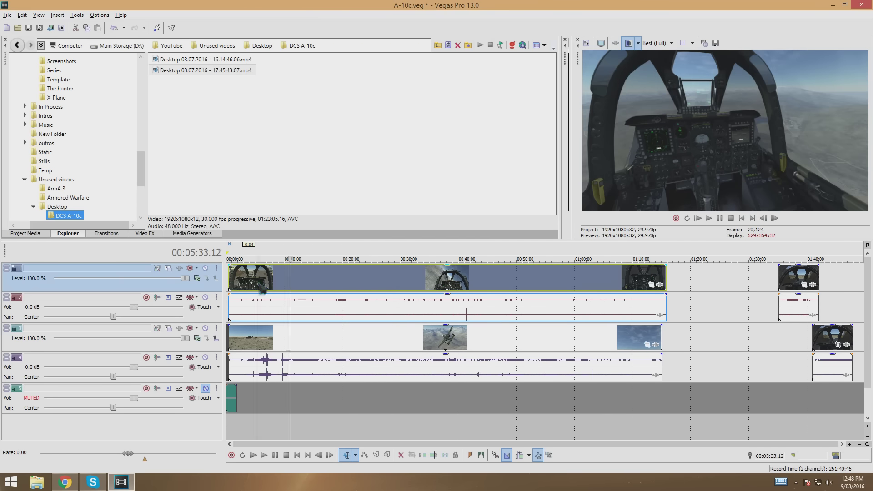
{"action": "left_click", "coordinate": [274, 282]}
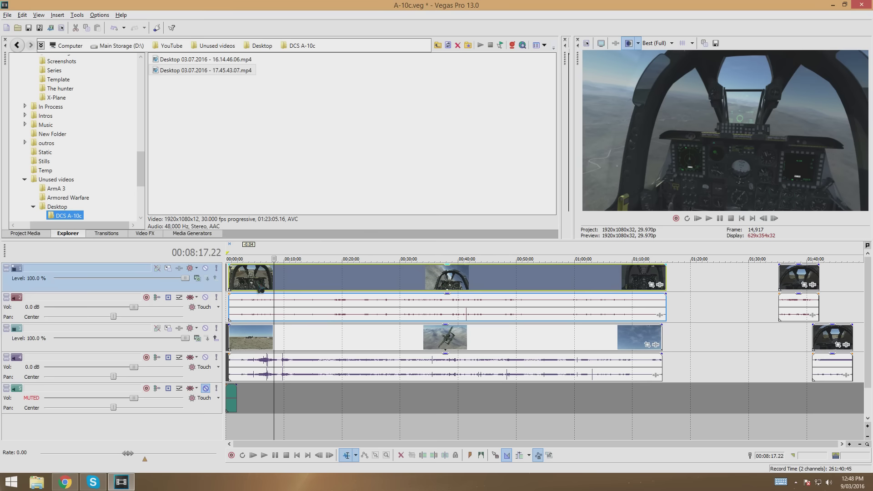
{"action": "scroll", "coordinate": [273, 282], "scroll_direction": "up", "scroll_amount": 10}
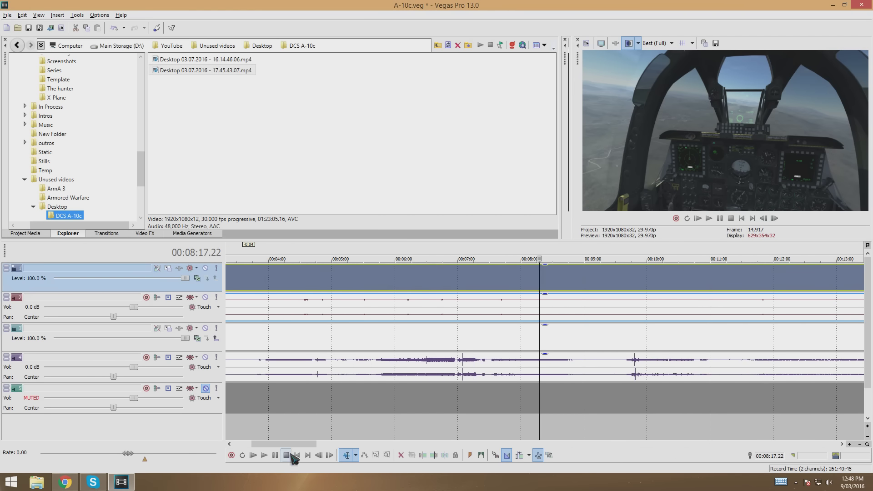
{"action": "left_click_drag", "start_coordinate": [290, 445], "coordinate": [257, 443]}
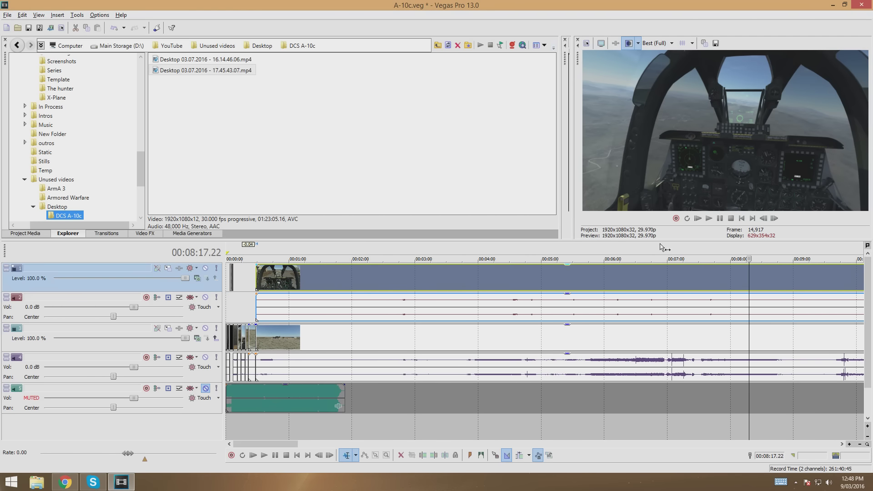
- Unmute the music track and play the edited sequence from the start to 00:00:34.28
{"action": "left_click", "coordinate": [698, 219]}
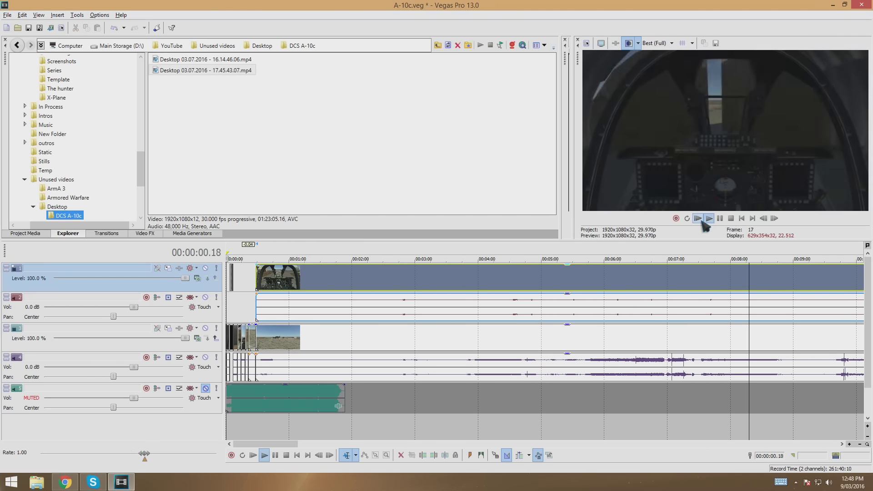
{"action": "left_click", "coordinate": [720, 218]}
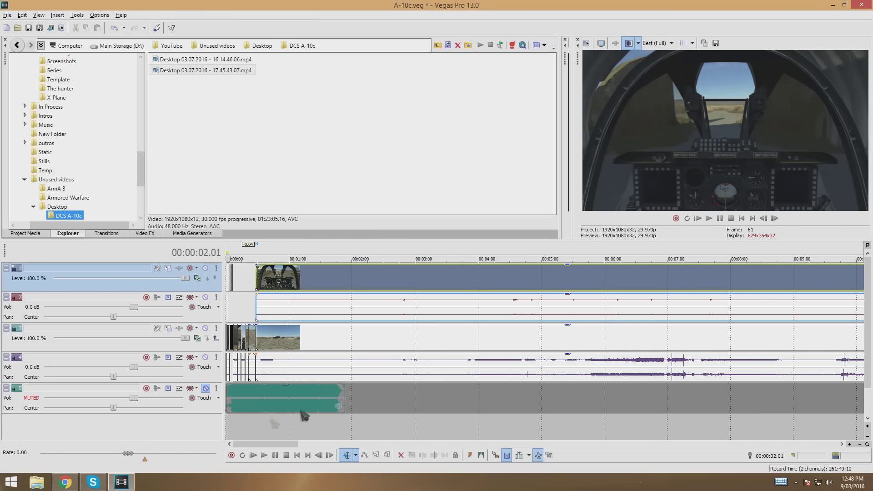
{"action": "left_click", "coordinate": [206, 388]}
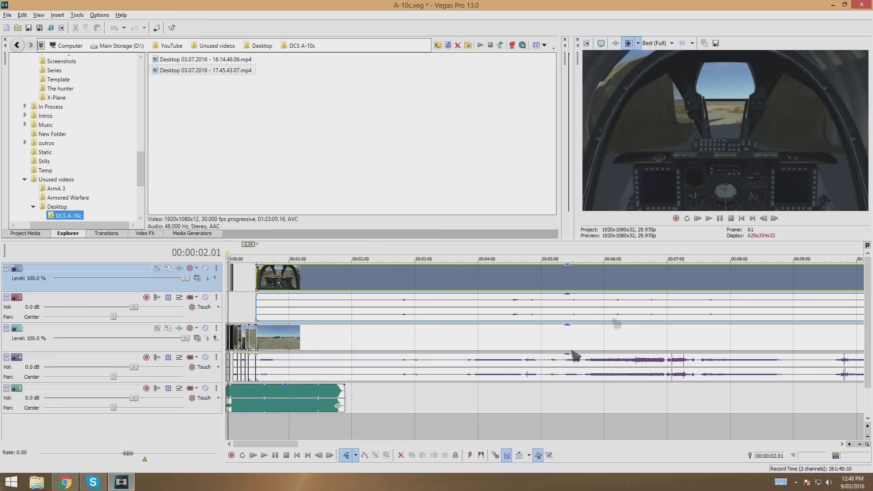
{"action": "left_click", "coordinate": [701, 217]}
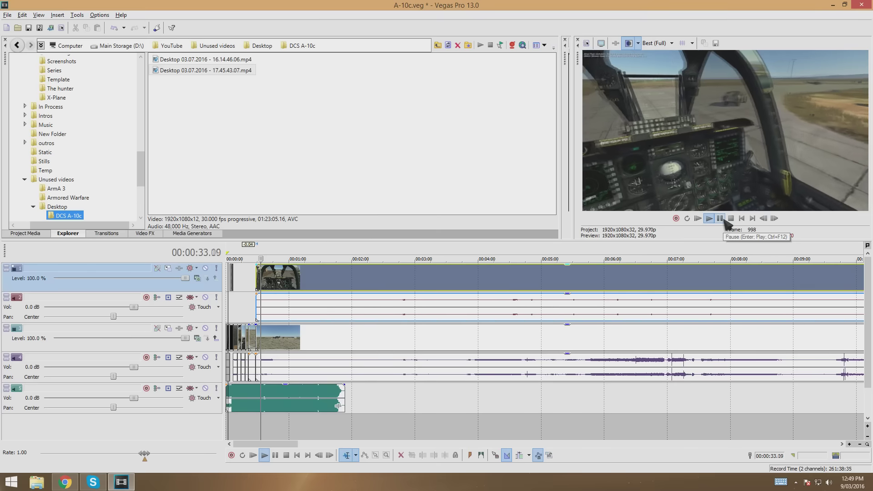
{"action": "left_click", "coordinate": [722, 219]}
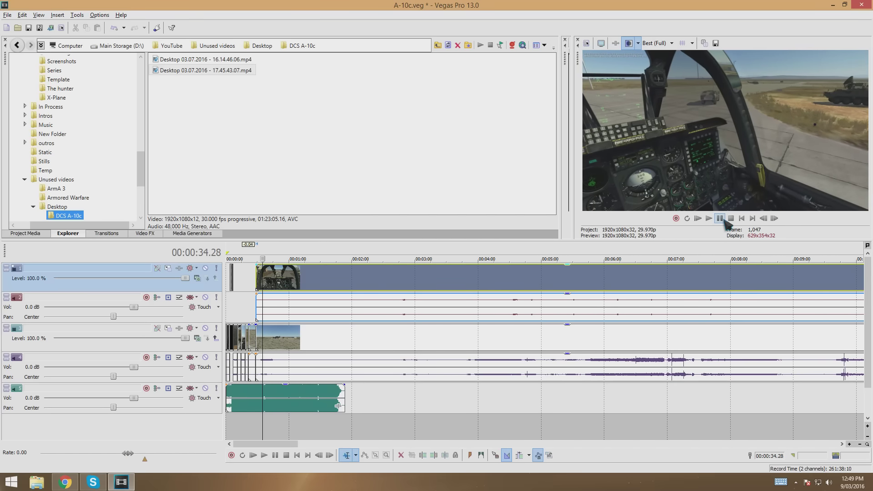
- Inspect the external-view clip just before the cockpit switch at points between 00:00:25.01 and 00:00:25.14
{"action": "scroll", "coordinate": [577, 290], "scroll_direction": "up", "scroll_amount": 5}
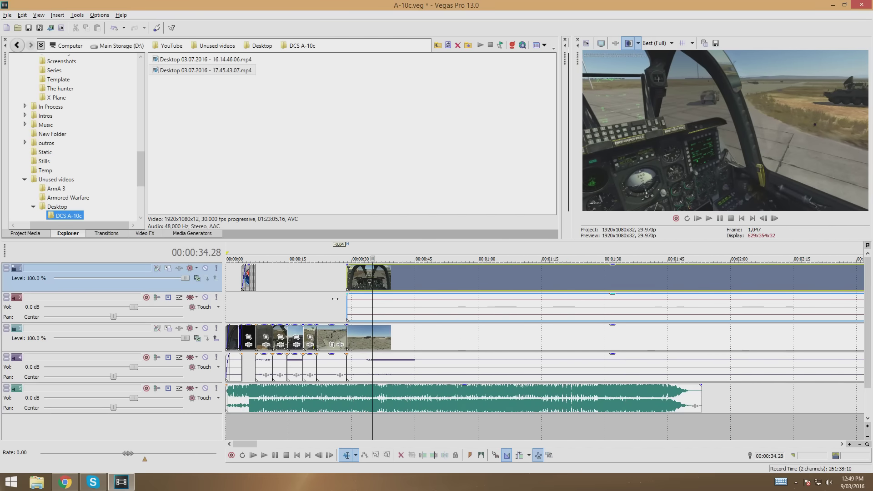
{"action": "scroll", "coordinate": [345, 312], "scroll_direction": "up", "scroll_amount": 2}
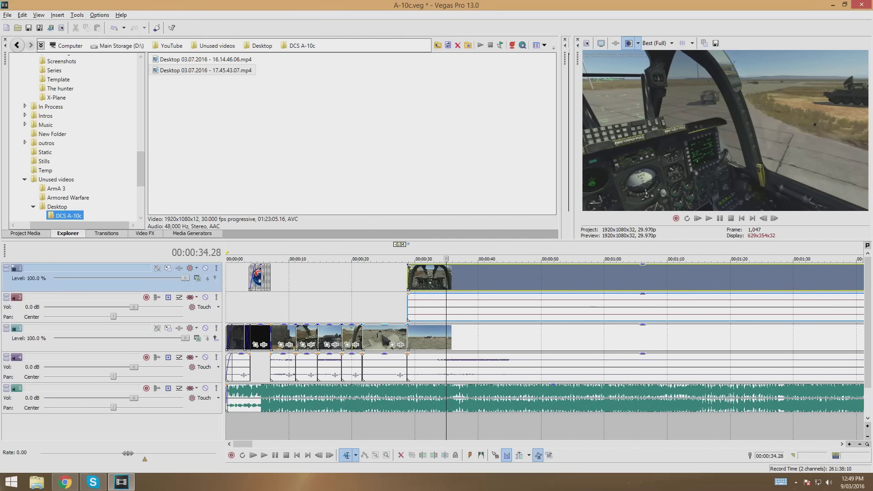
{"action": "left_click", "coordinate": [384, 339]}
{"action": "scroll", "coordinate": [386, 339], "scroll_direction": "up", "scroll_amount": 4}
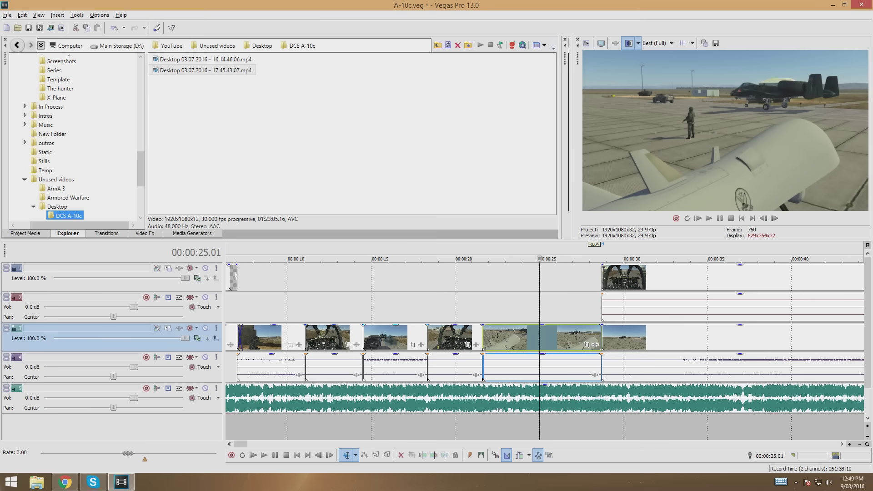
{"action": "left_click", "coordinate": [545, 337]}
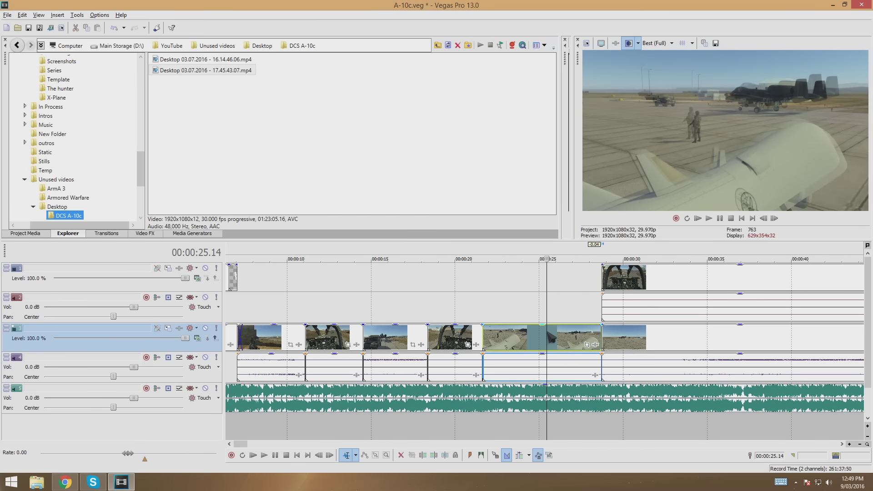
{"action": "left_click", "coordinate": [543, 334]}
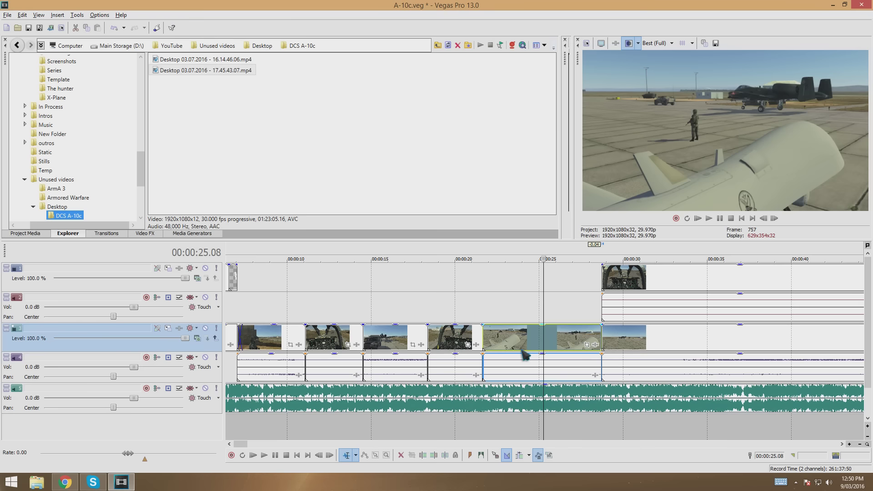
{"action": "scroll", "coordinate": [545, 409], "scroll_direction": "down", "scroll_amount": 5}
{"action": "scroll", "coordinate": [491, 384], "scroll_direction": "down", "scroll_amount": 6}
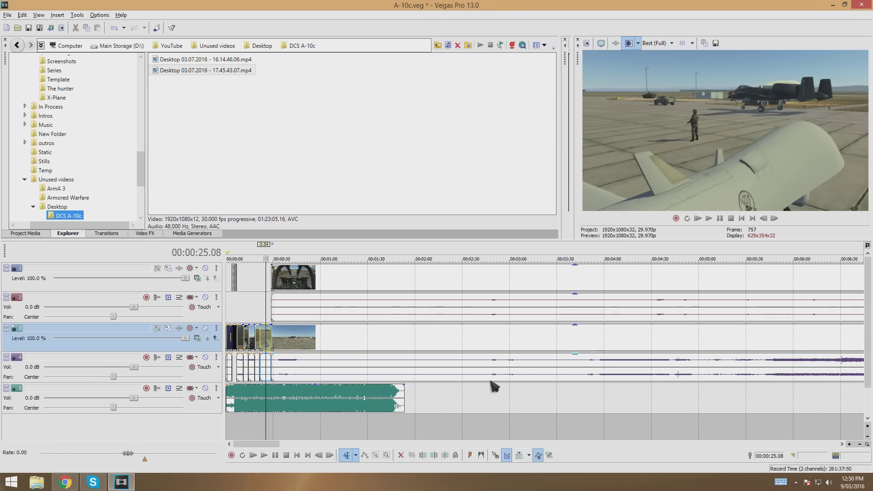
{"action": "scroll", "coordinate": [375, 403], "scroll_direction": "up", "scroll_amount": 6}
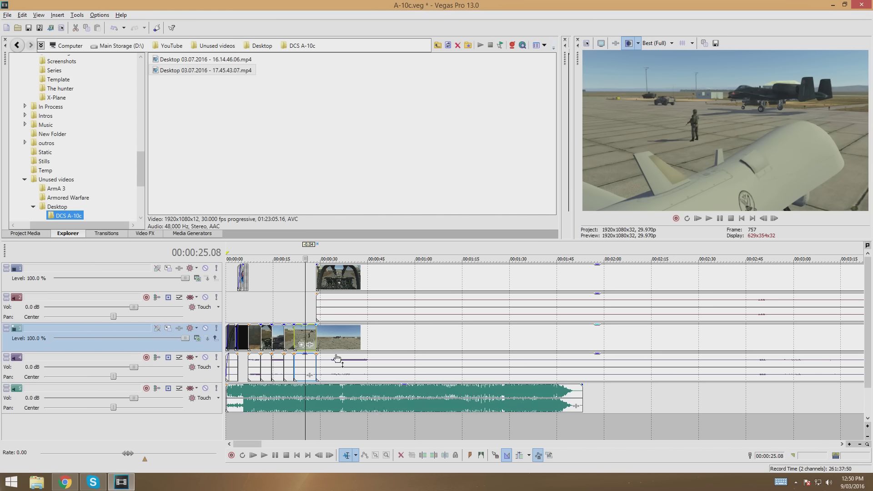
{"action": "scroll", "coordinate": [385, 369], "scroll_direction": "down", "scroll_amount": 2}
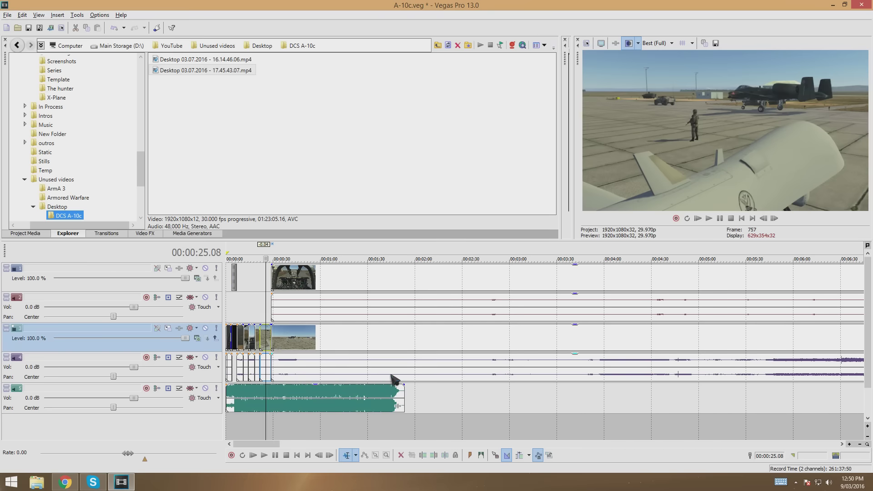